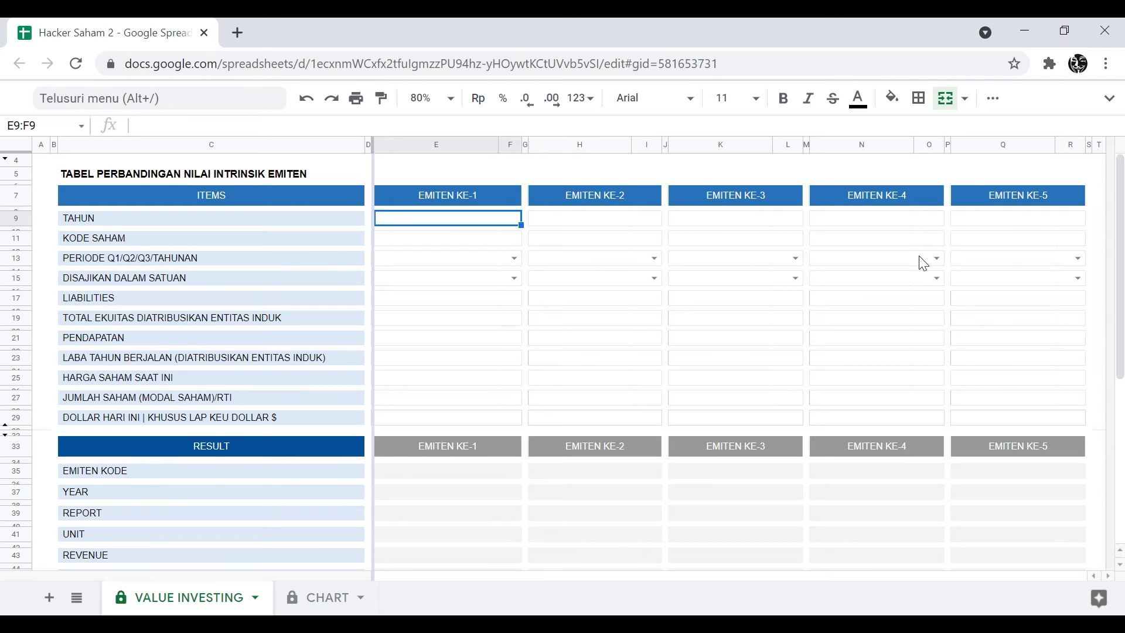
Step: Fill the TAHUN row with 2021 for EMITEN KE-5, 2020 for KE-4, 2019 for KE-3, 2018 for KE-2 and 2017 for KE-1
left_click(785, 329)
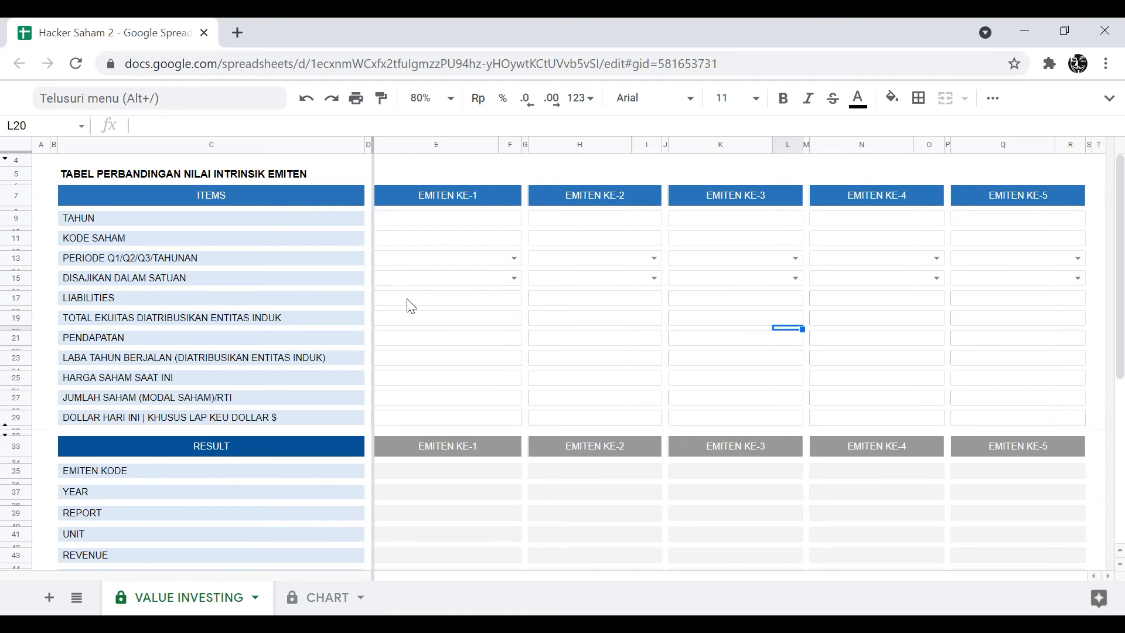
left_click(989, 220)
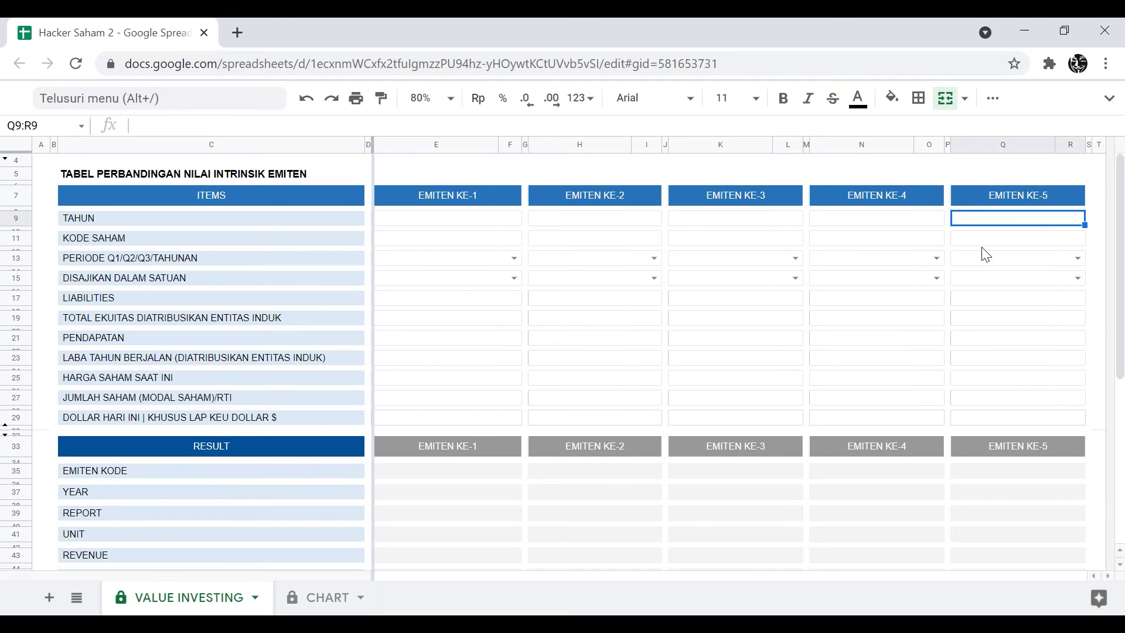
type("2021")
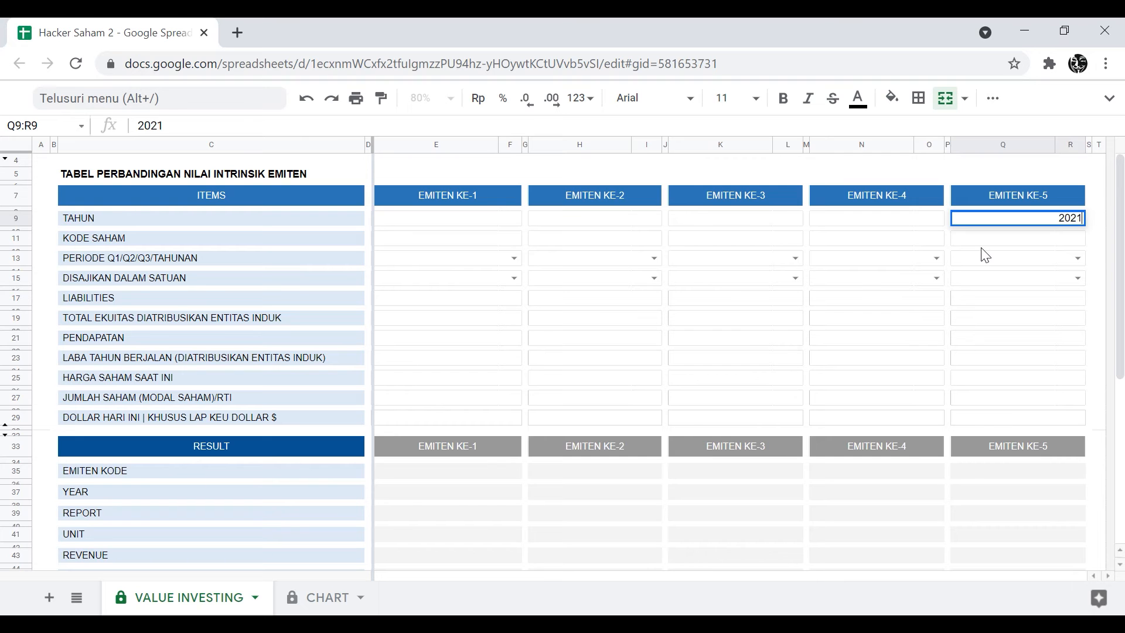
left_click(931, 223)
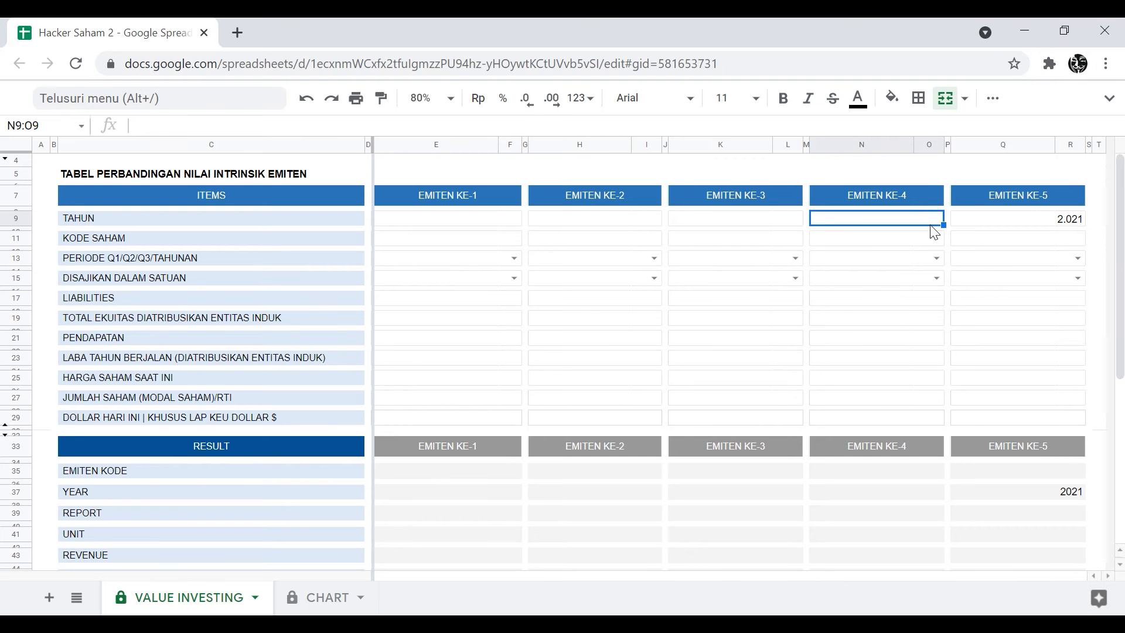
type("2020")
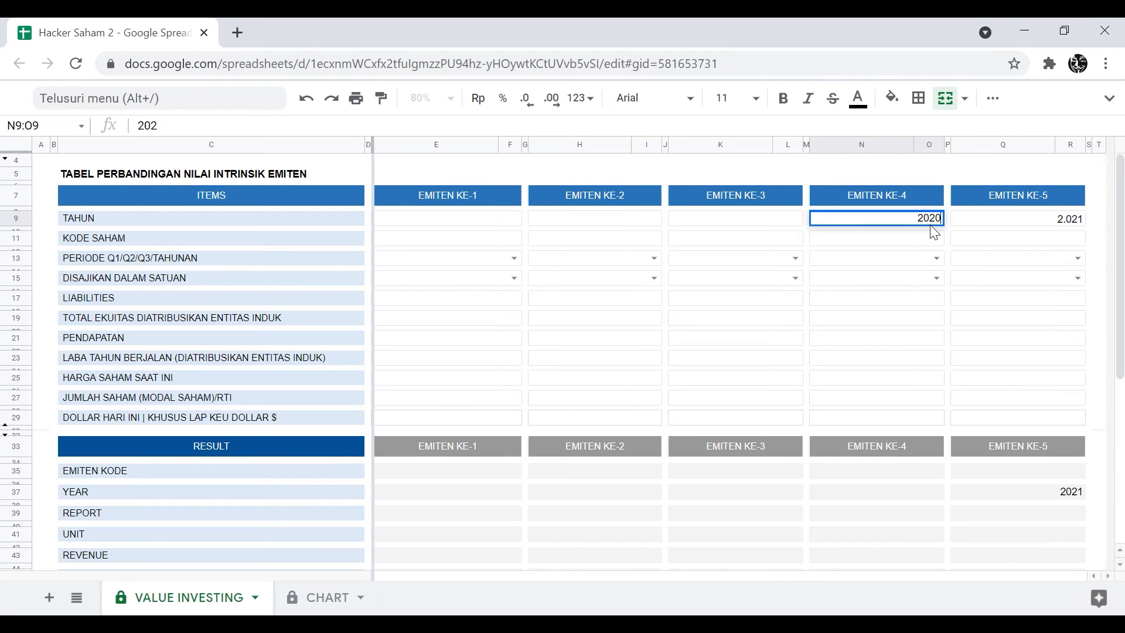
left_click(773, 219)
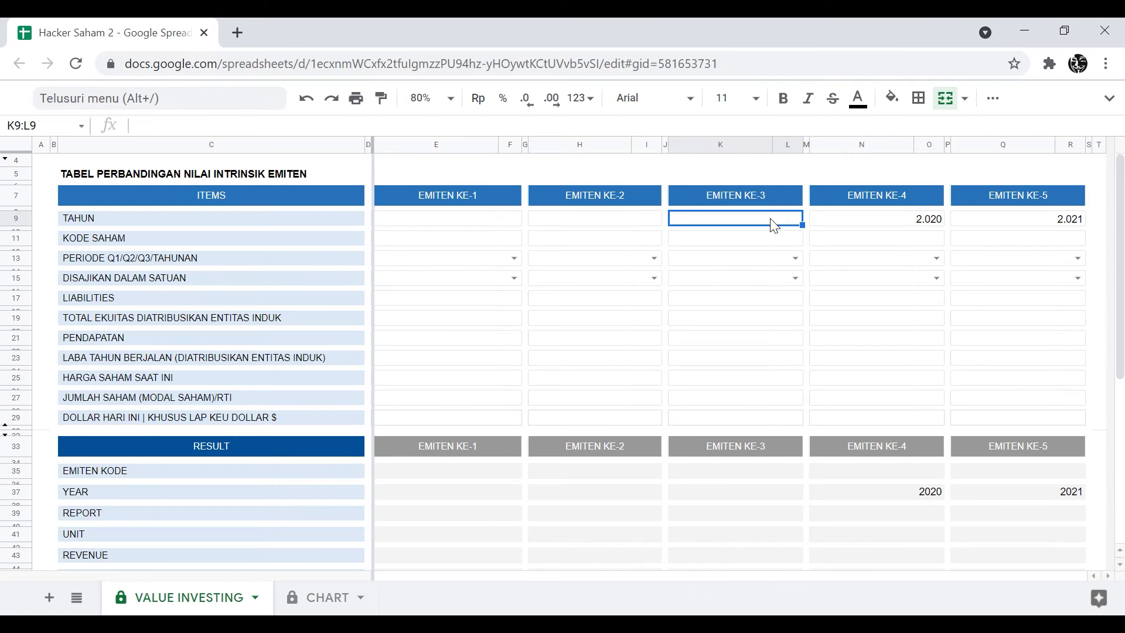
type("2.019")
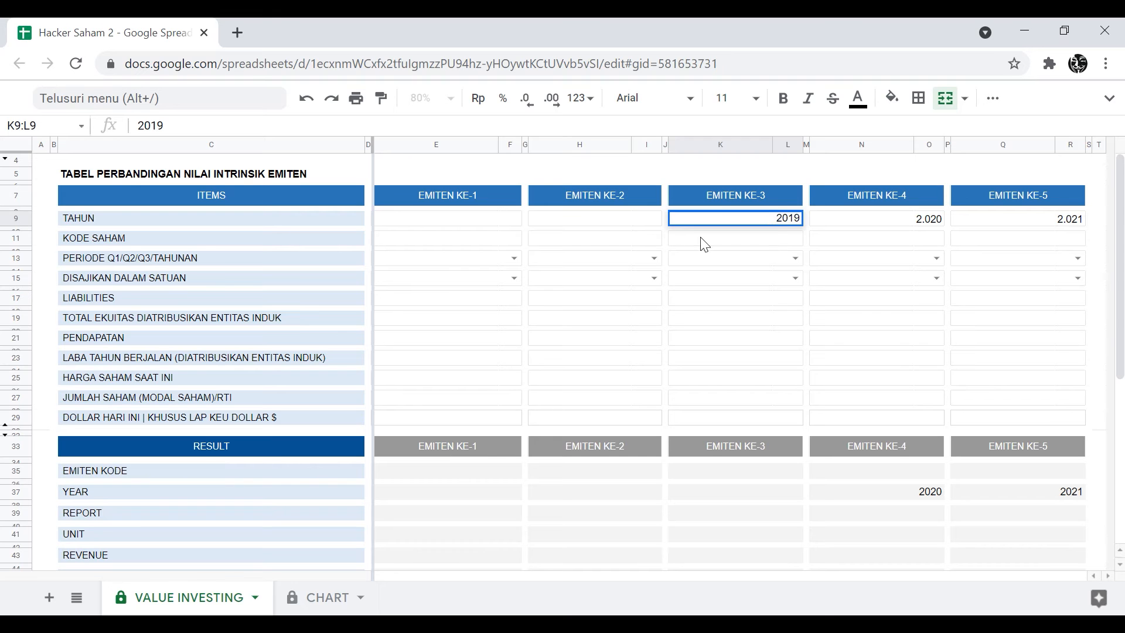
left_click(642, 226)
type("2")
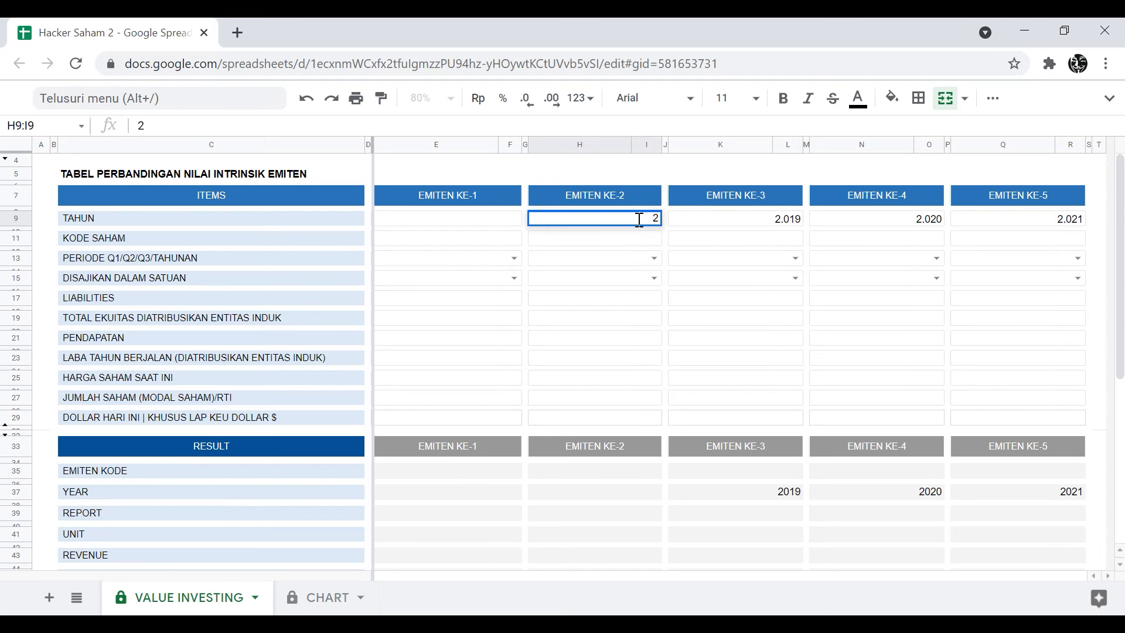
type(".018")
left_click(479, 224)
type("2017")
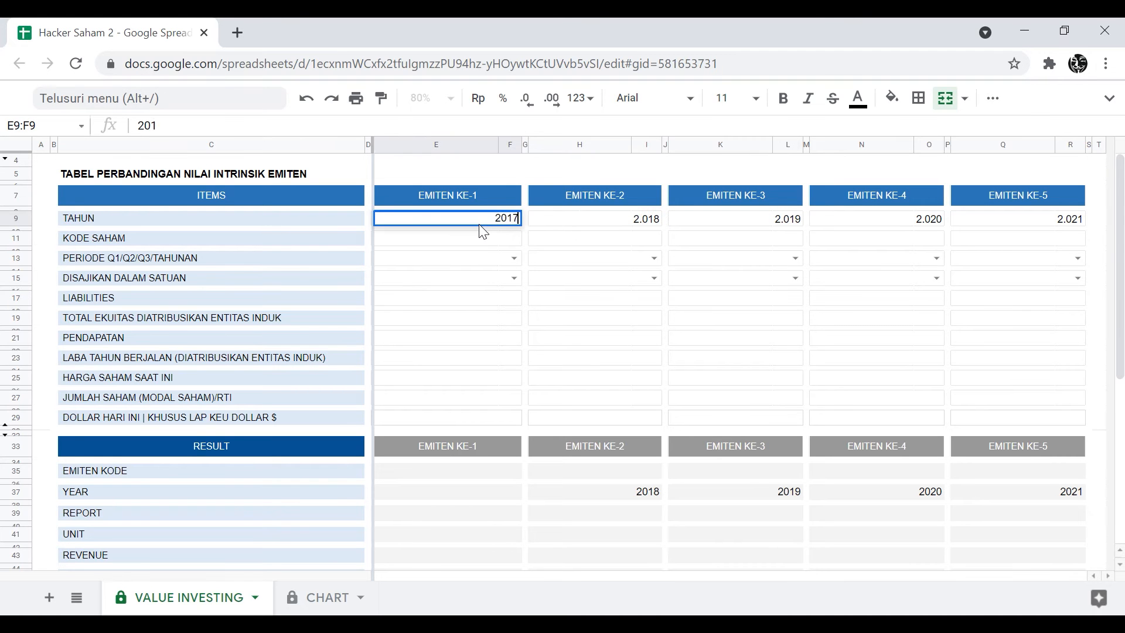
left_click(589, 380)
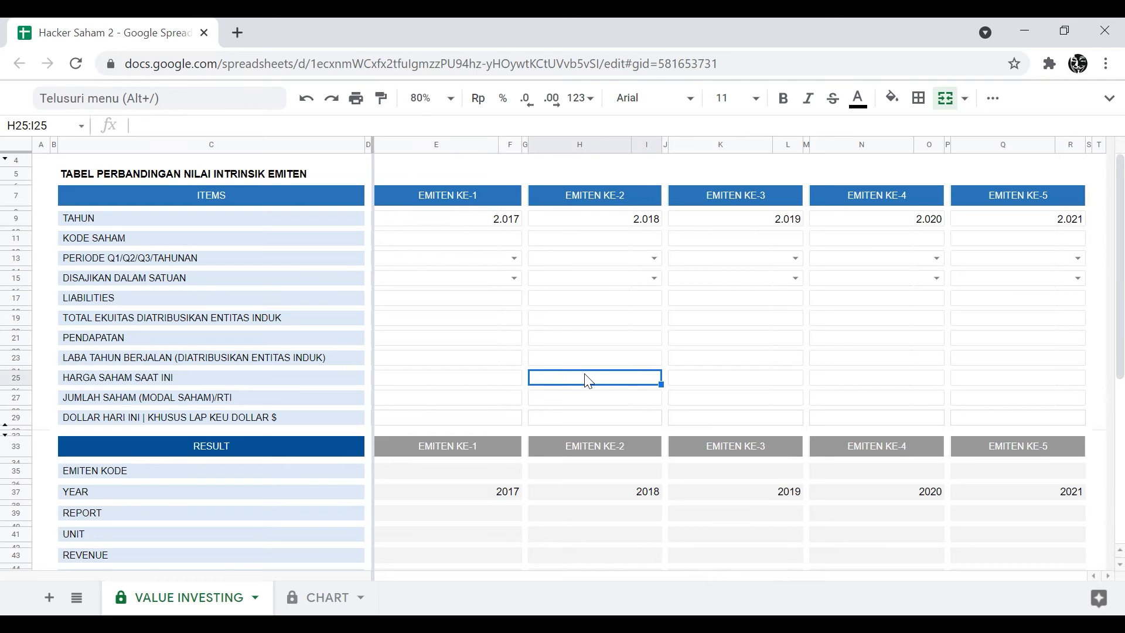
Step: Enter the stock code BMTR in the KODE SAHAM row for all five columns, EMITEN KE-1 through KE-5
left_click(507, 239)
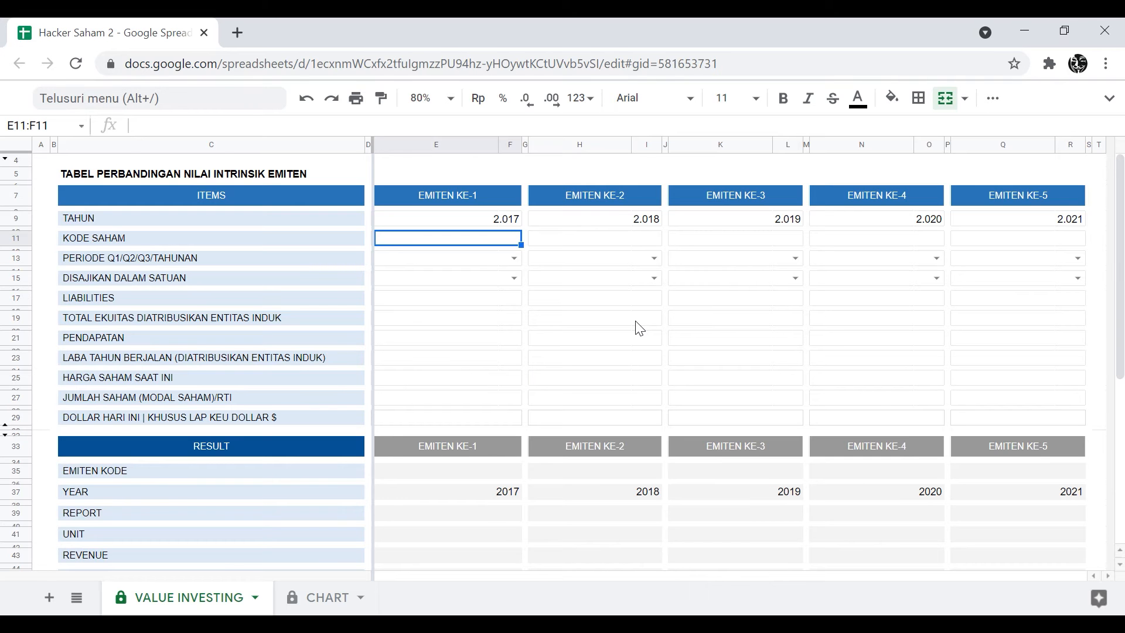
type("BMTR")
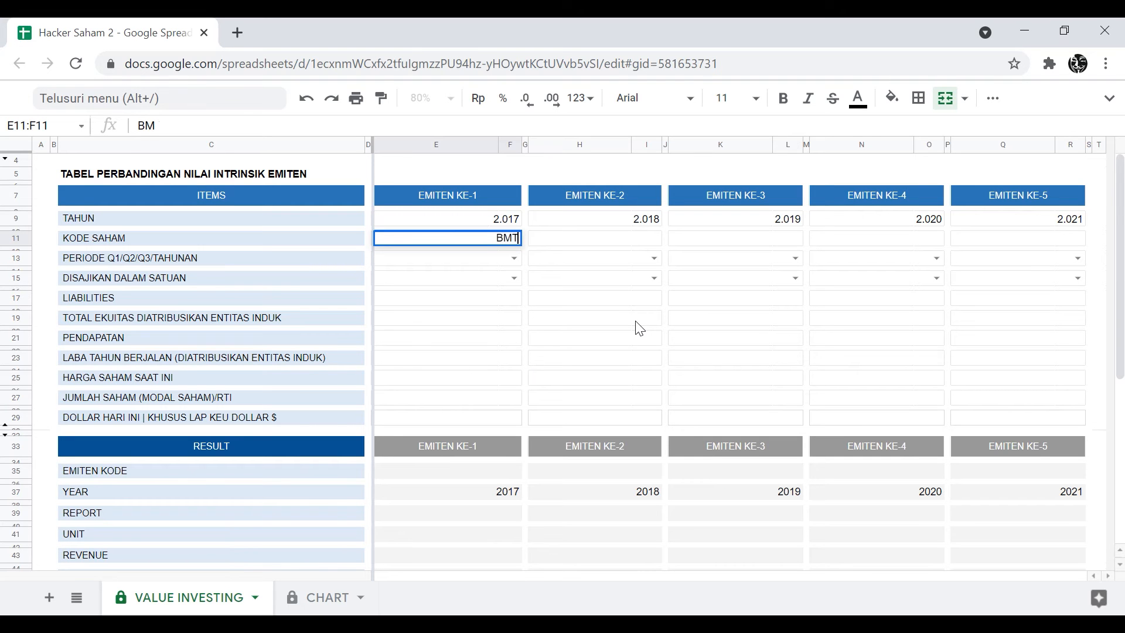
left_click(636, 238)
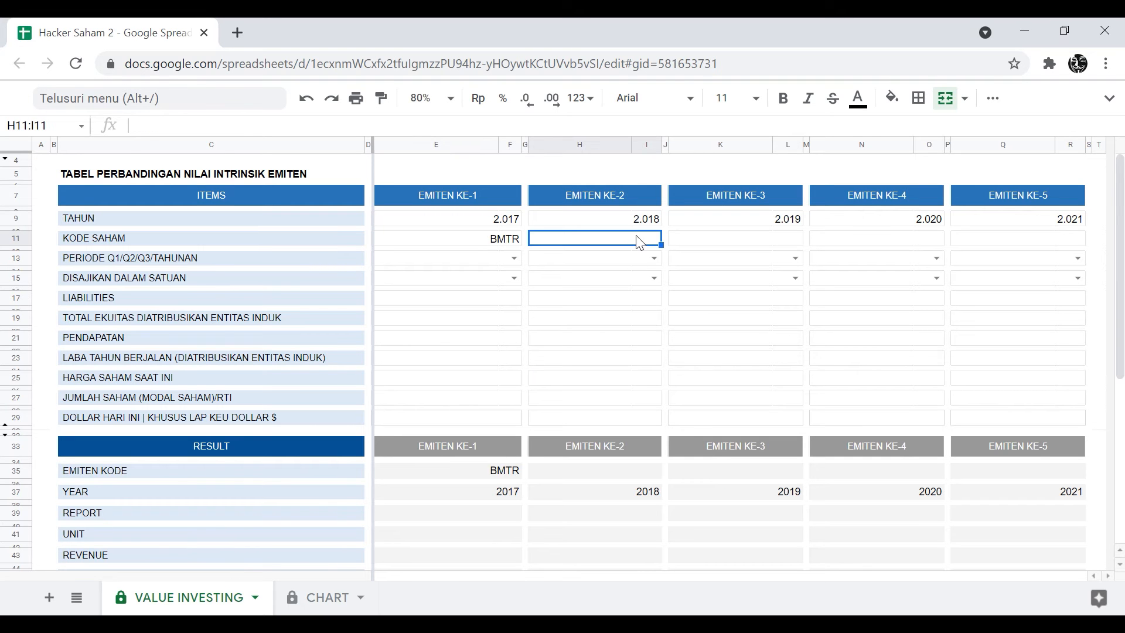
type("BMTR")
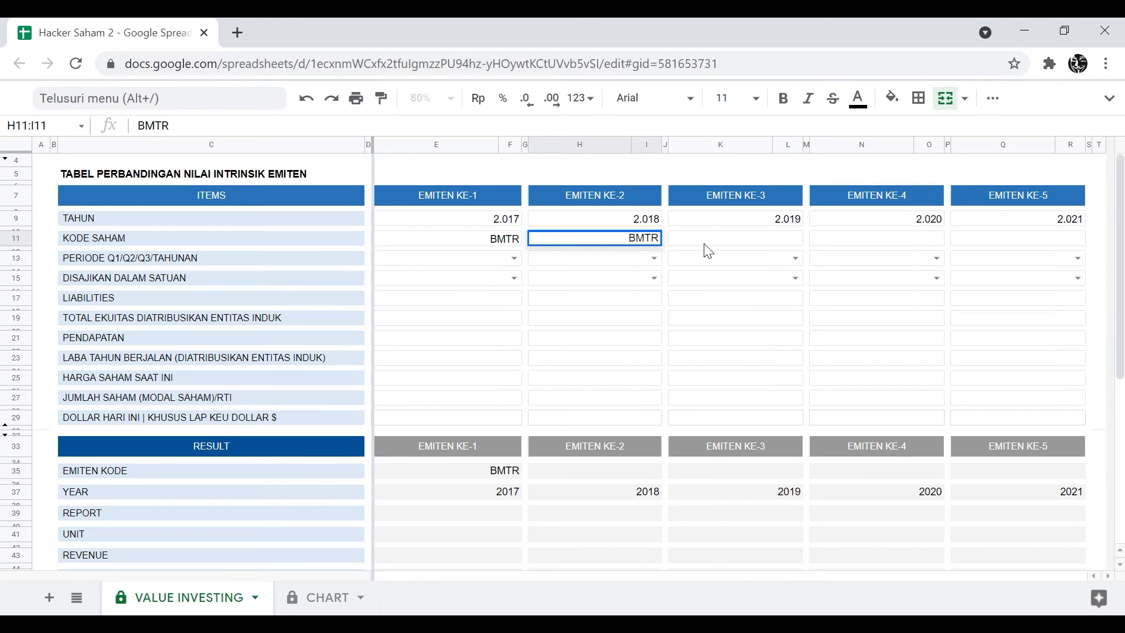
left_click(707, 233)
type("BMTR")
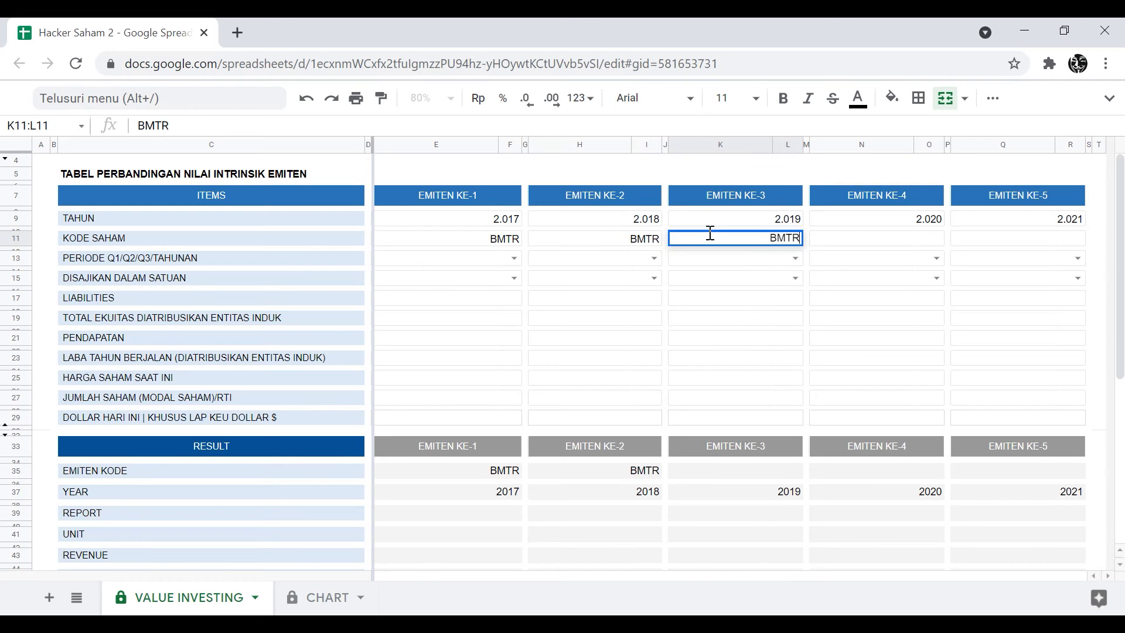
left_click(853, 238)
type("BMT")
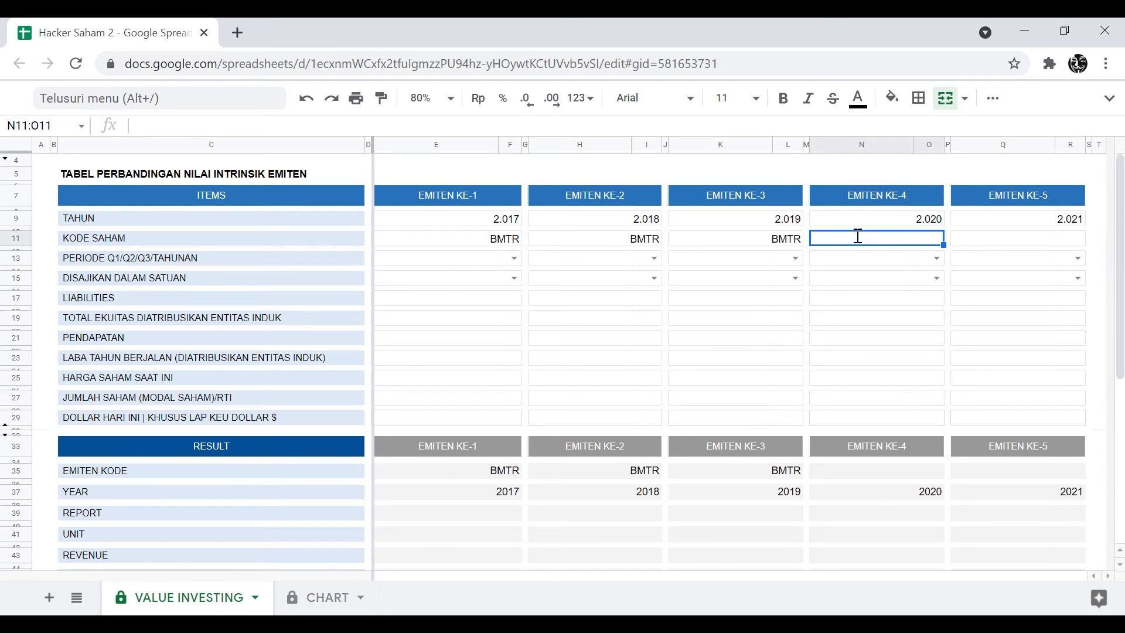
type("R")
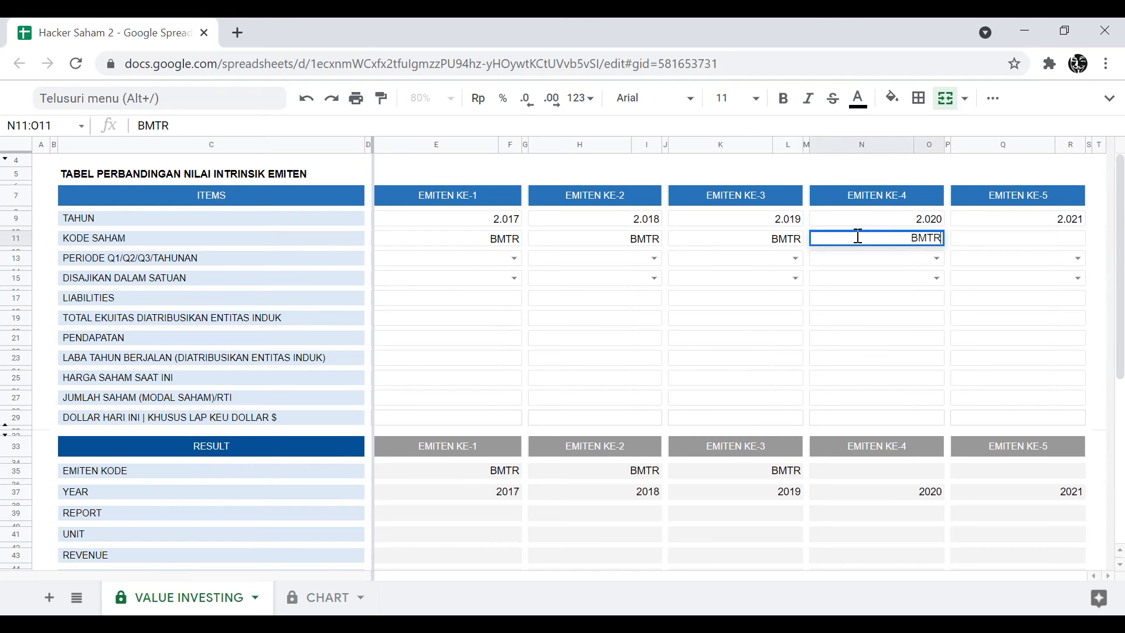
left_click(978, 244)
type("BMTR")
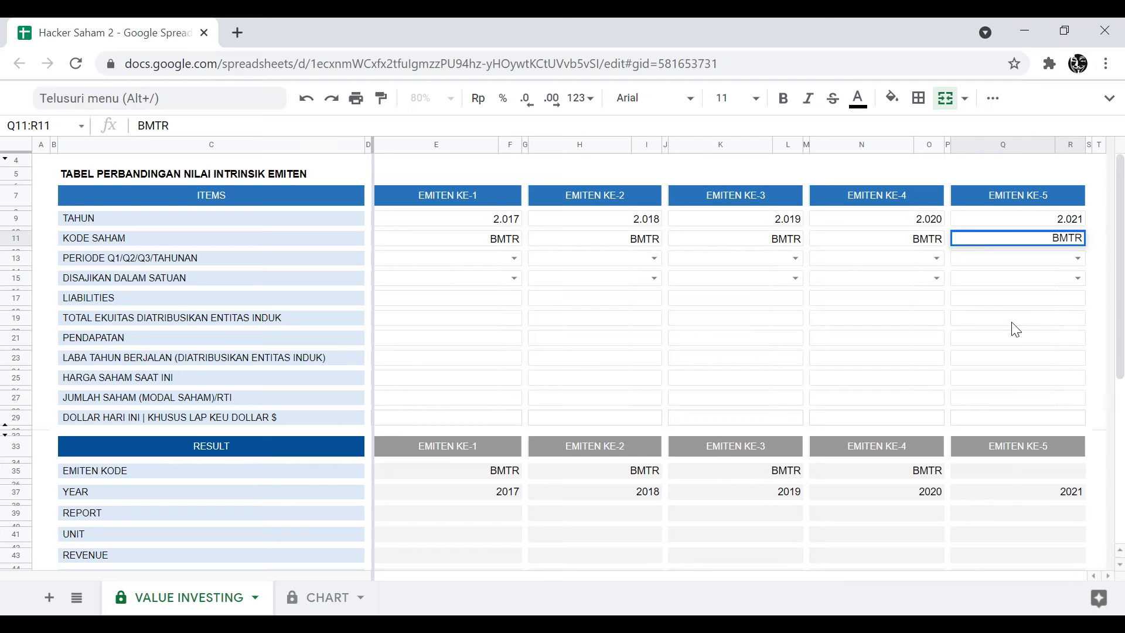
left_click(1015, 329)
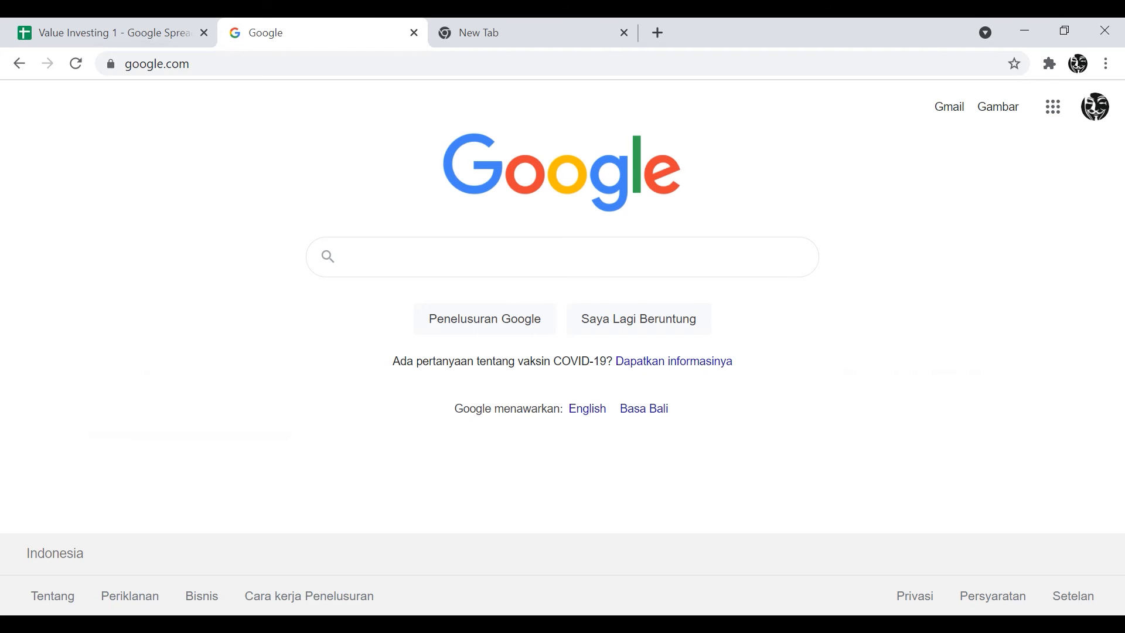
Step: Search the web for "idx laporan keuangan" and open the IDX Laporan Keuangan dan Tahunan page
key("ctrl+l")
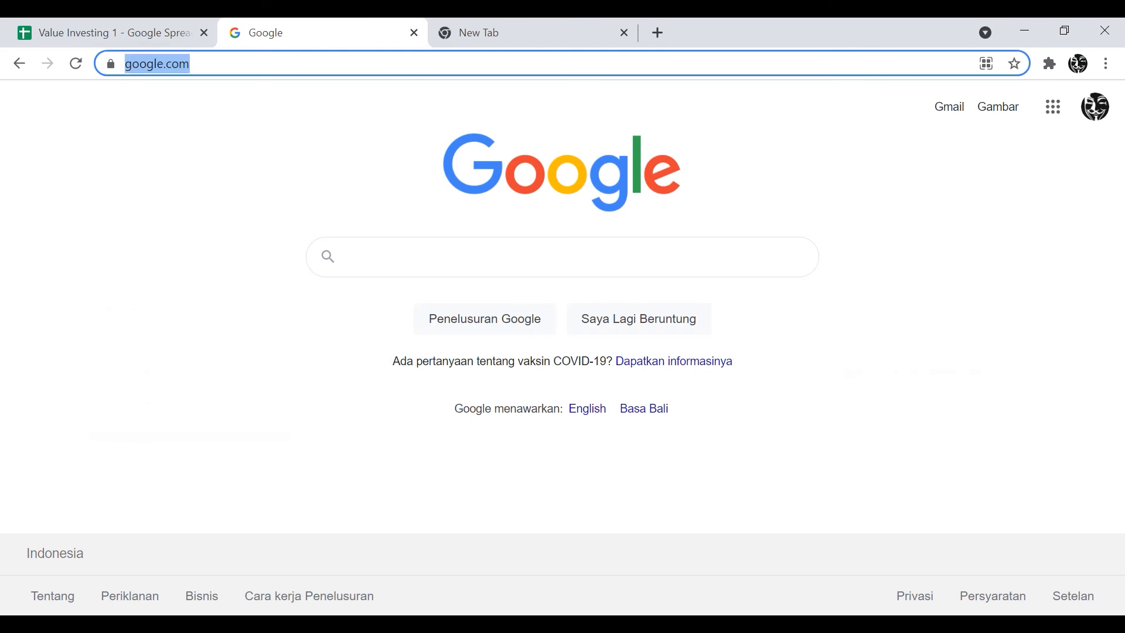
type("idx")
key("BackSpace")
key("Down")
key("Return")
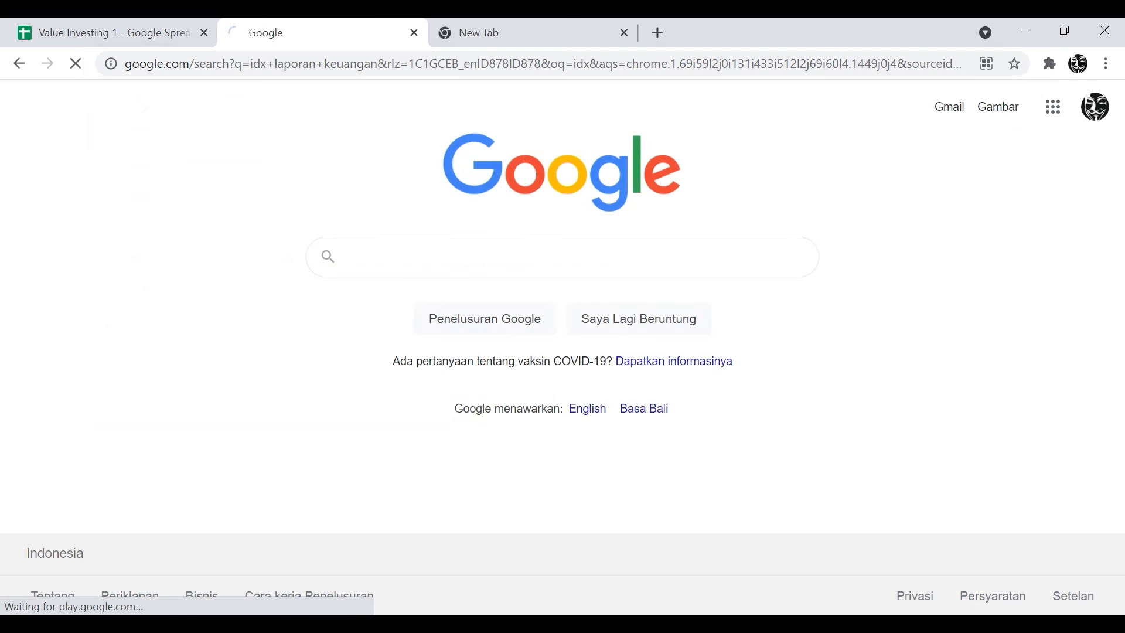
left_click(391, 274)
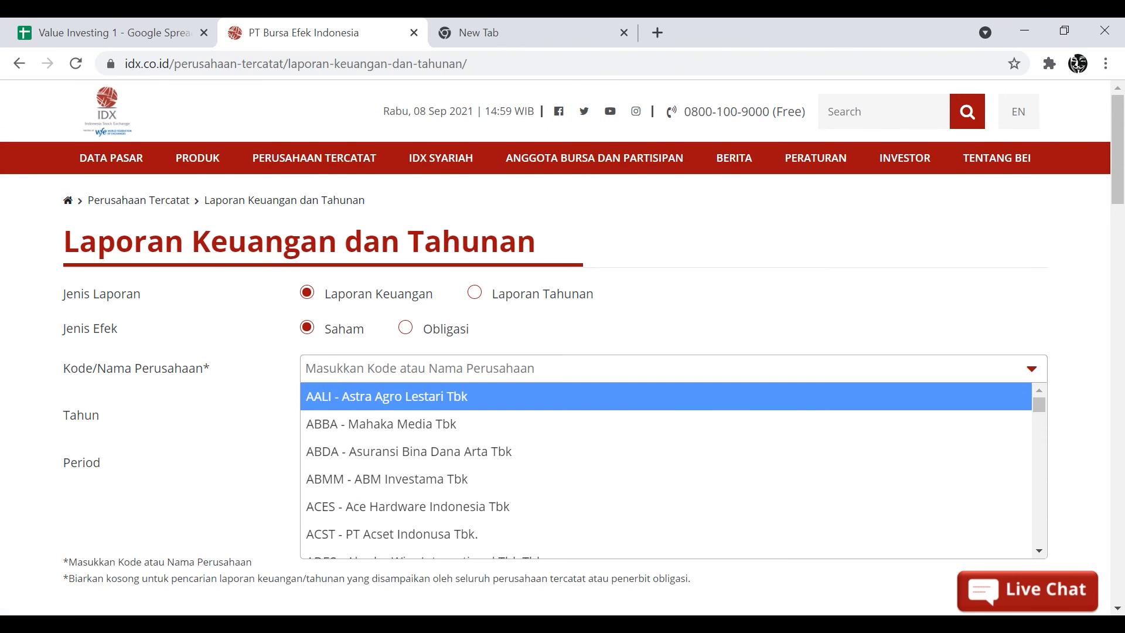
Step: Set the report search filter to company AALI - Astra Agro Lestari Tbk and year 2021
left_click(387, 397)
scroll(387, 397, "down", 1)
left_click(379, 329)
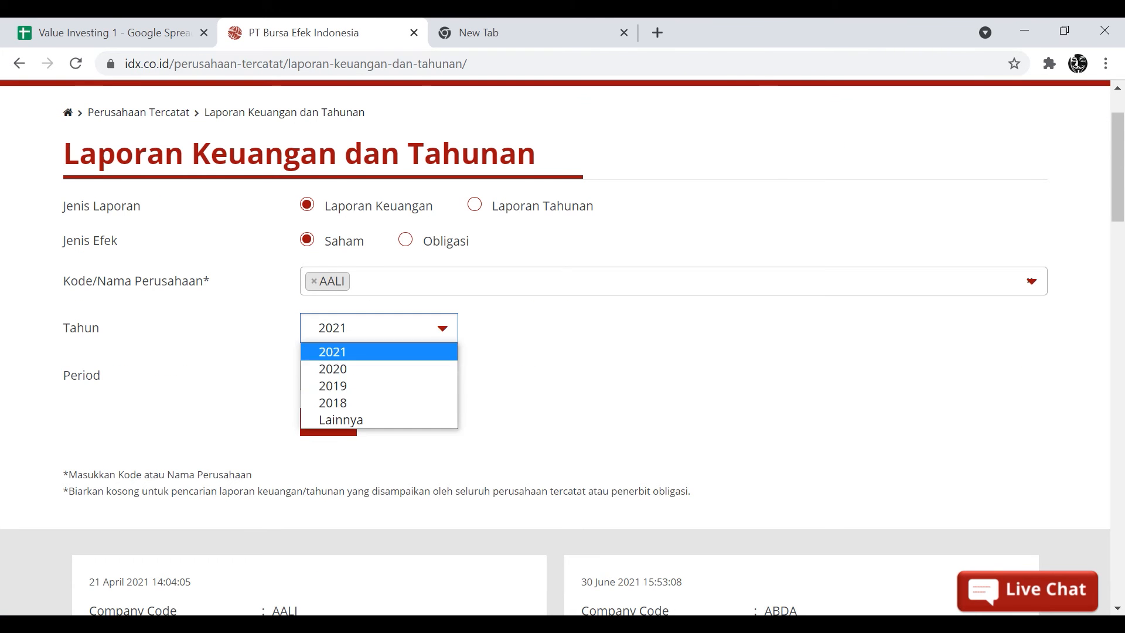
left_click(375, 351)
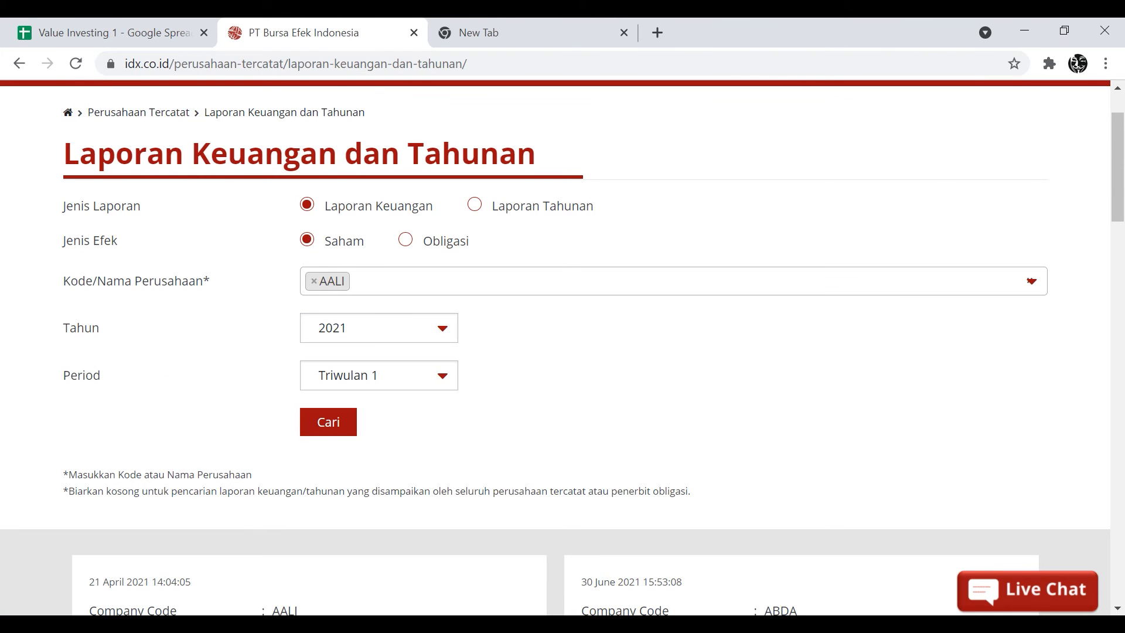
Step: Examine which reporting periods and years the report search filter offers, keeping the current selections
left_click(379, 375)
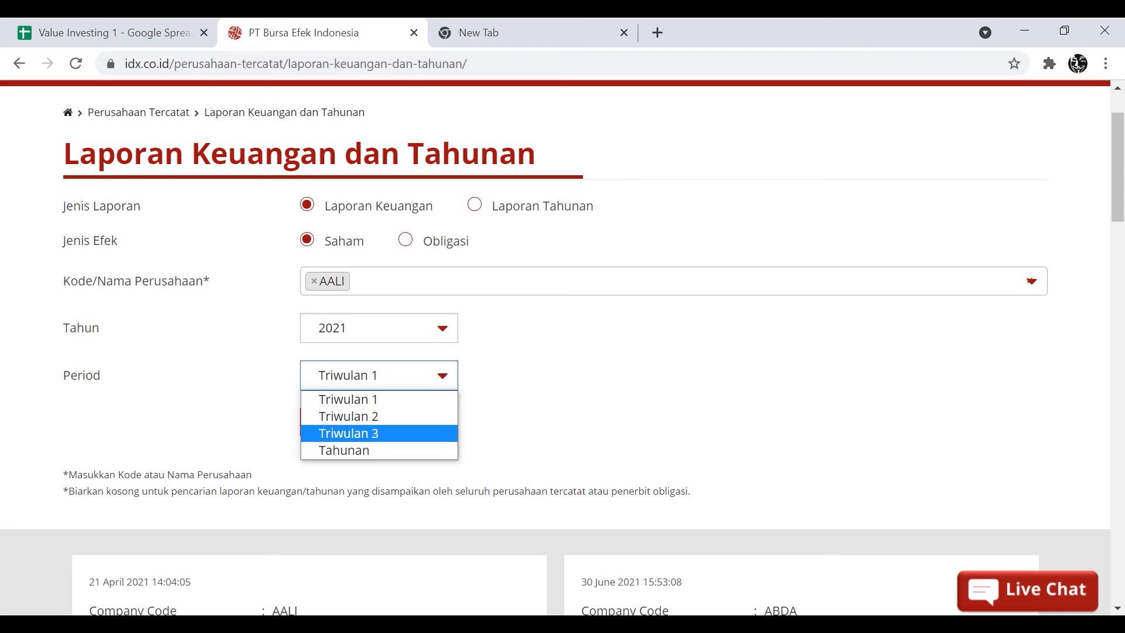
left_click(503, 410)
left_click(379, 328)
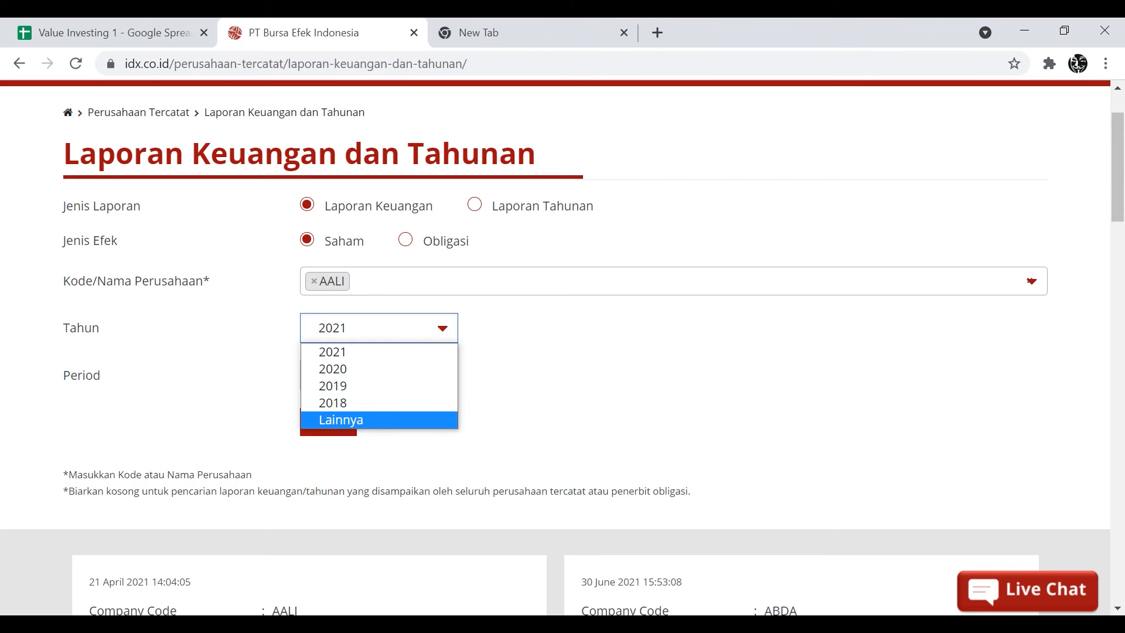
left_click(528, 386)
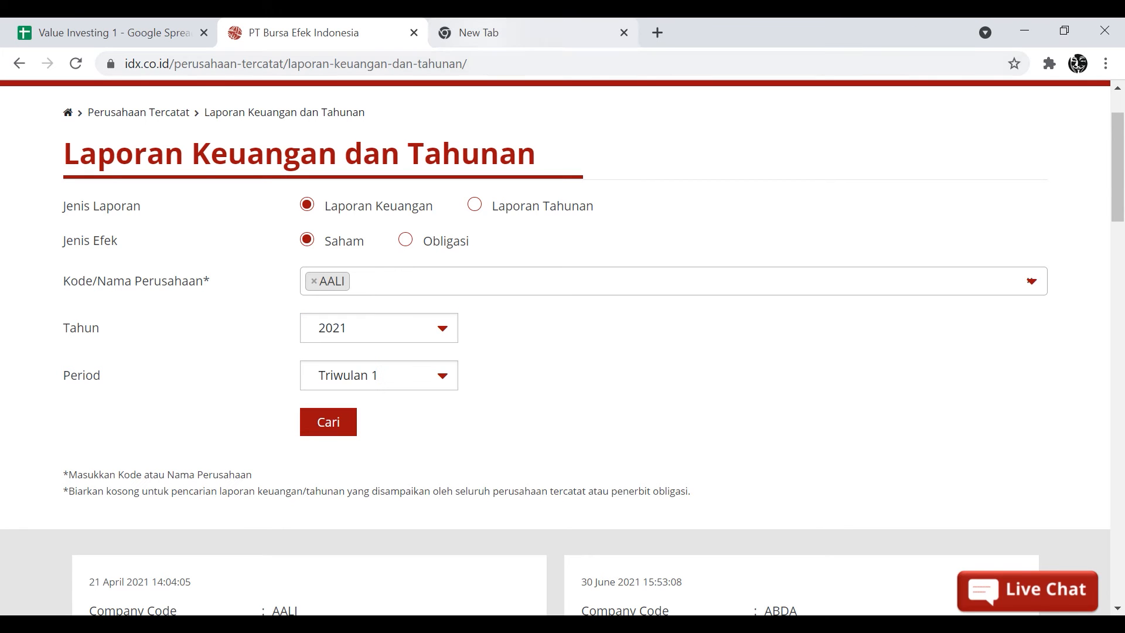
Step: Search the web for "bmtr idx" in the empty browser tab and look through the results for the company's name
left_click(479, 32)
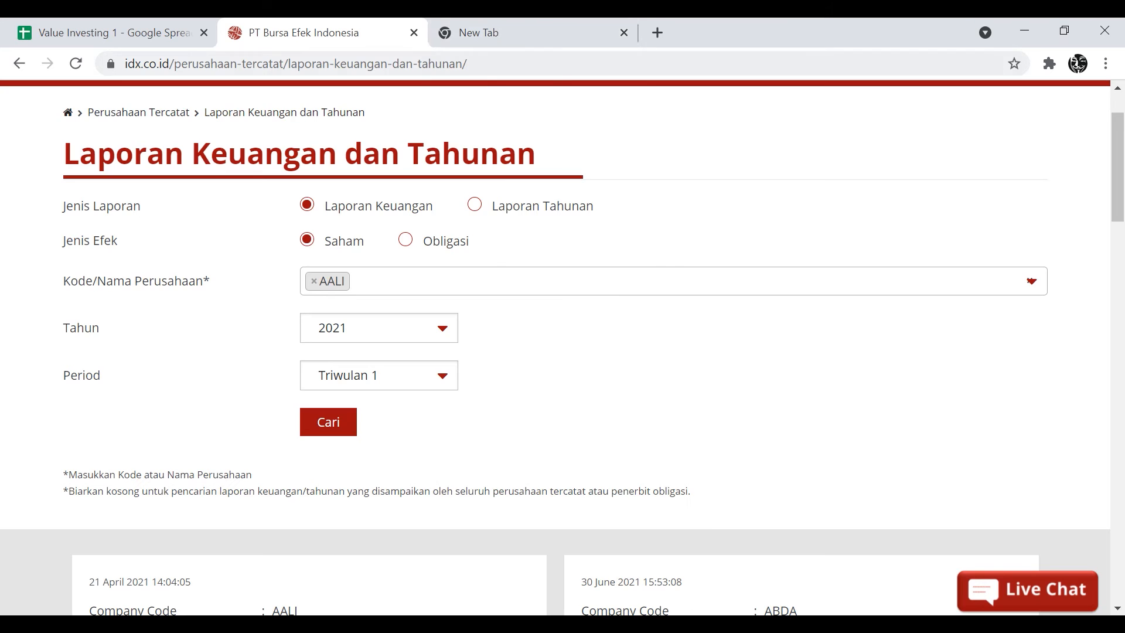
left_click(457, 62)
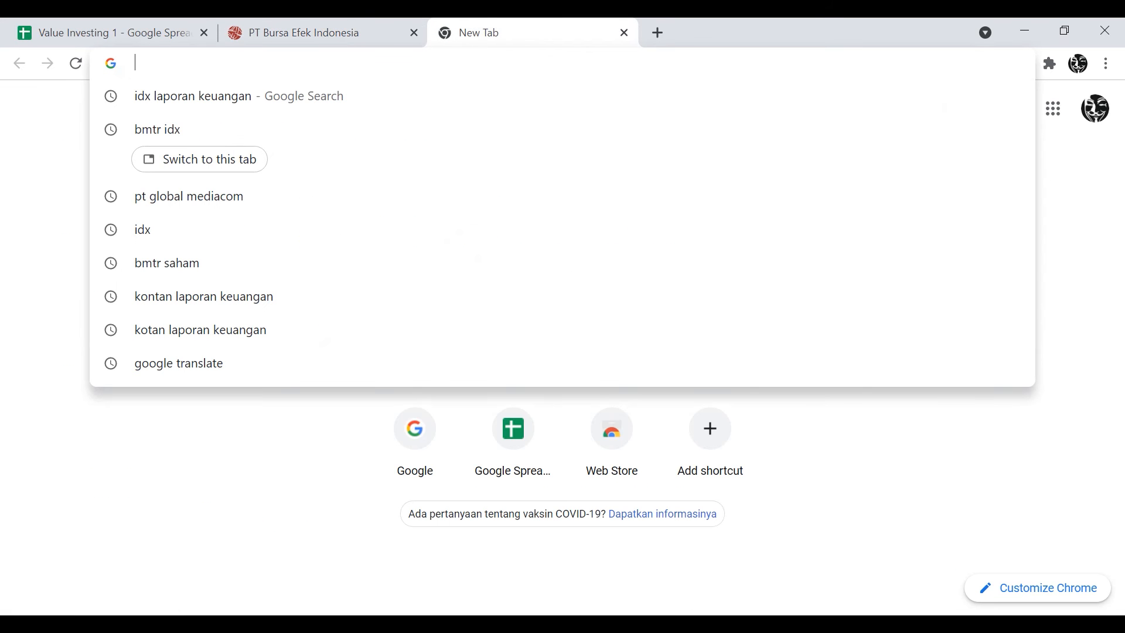
type("bmtr")
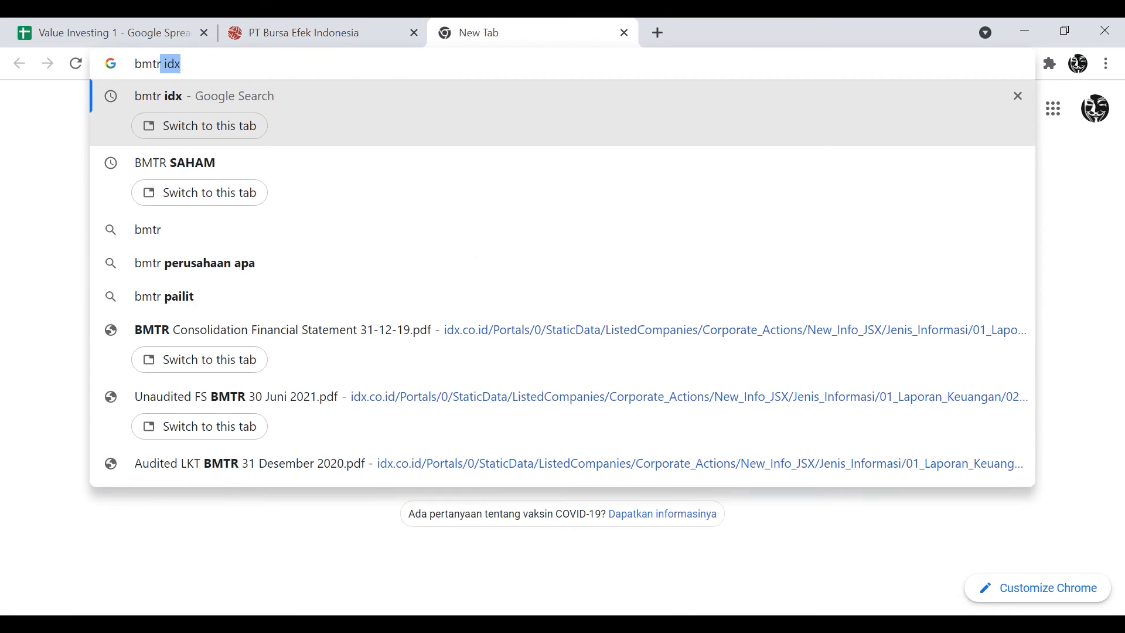
key("Return")
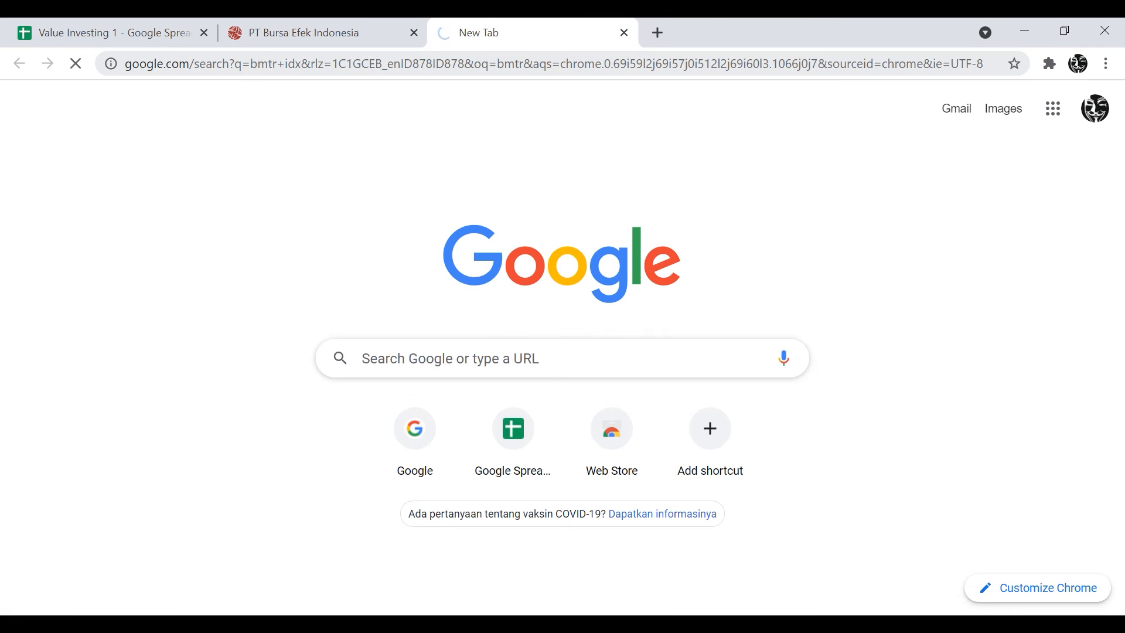
scroll(563, 352, "down", 7)
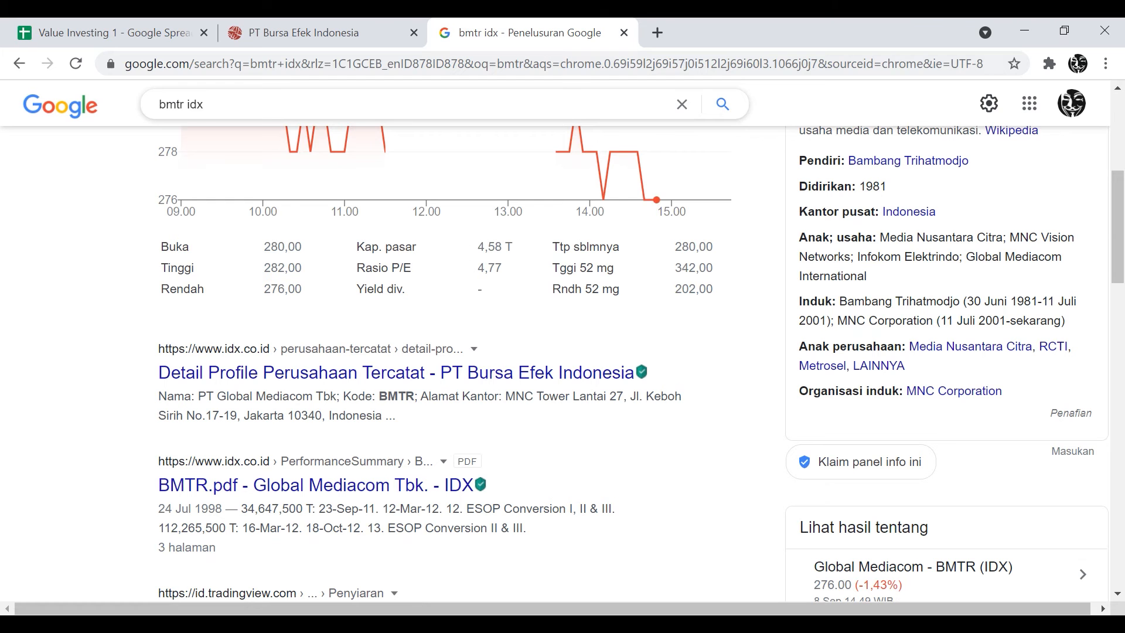
Step: Search the web for "pt global mediacom" and open the company's official website
key("ctrl+l")
type("pt glo")
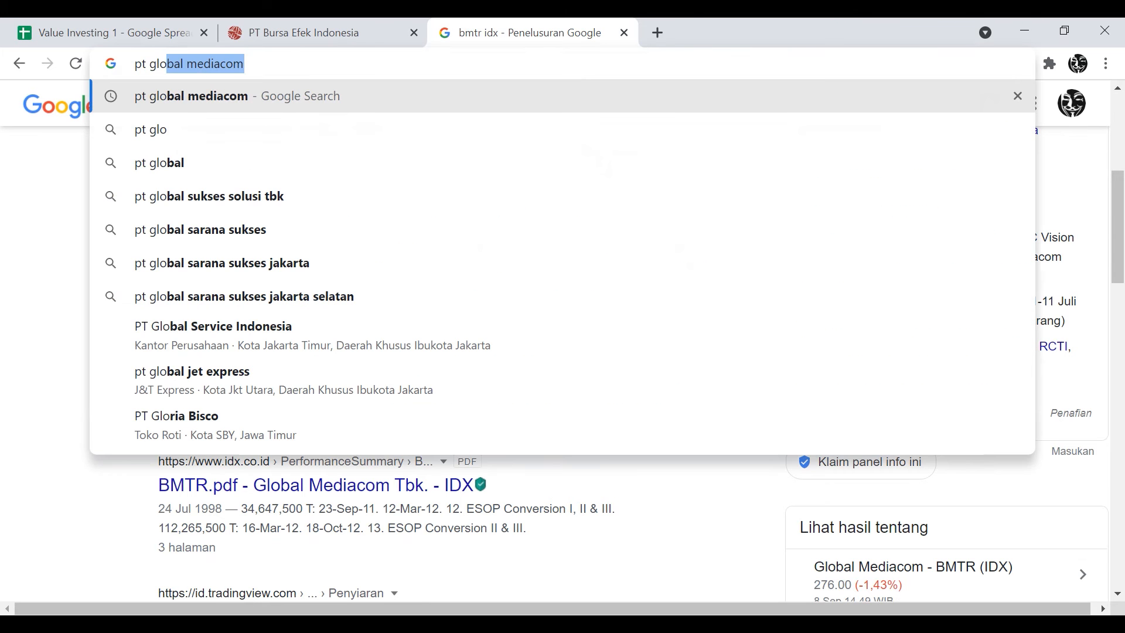
key("Return")
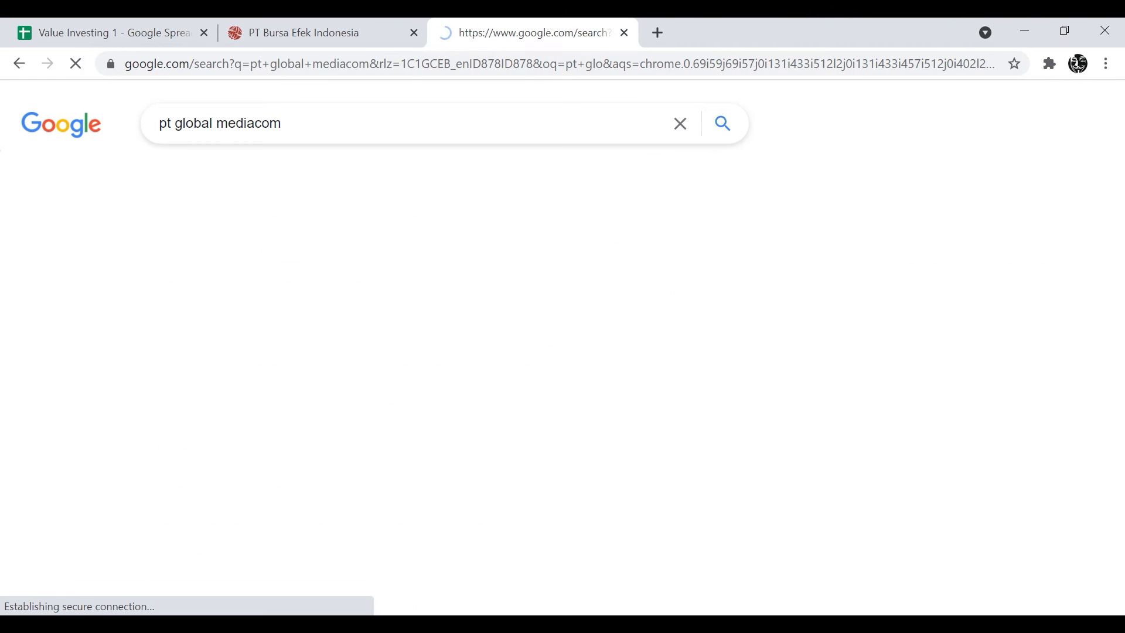
left_click(367, 273)
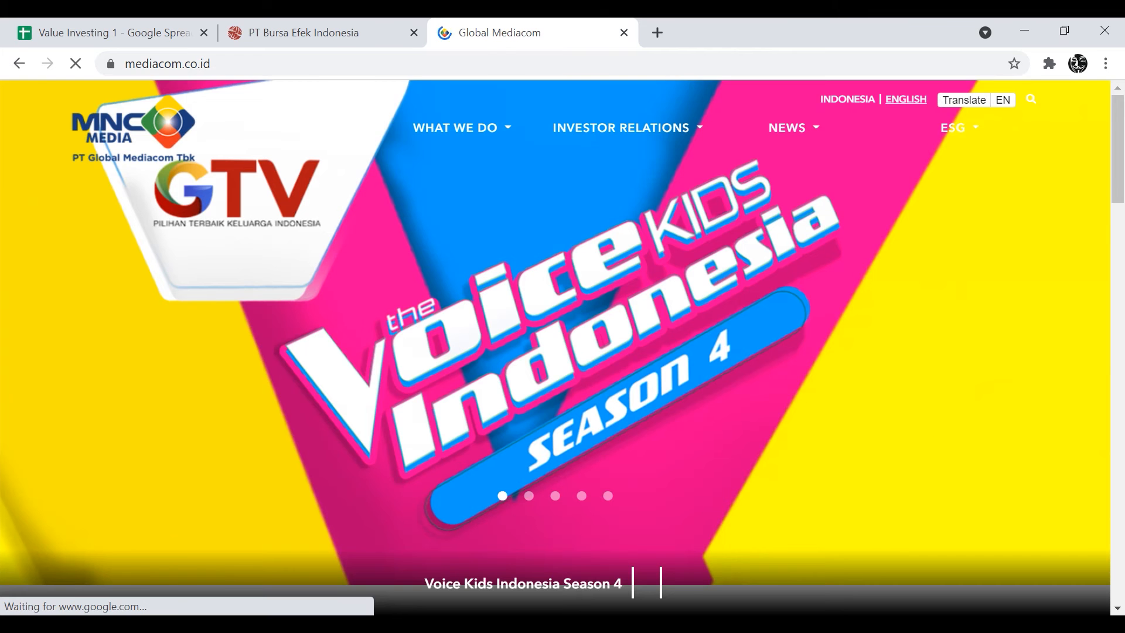
Step: Open the company's annual reports under investor relations and look through the listed years, including results pages 5 and 4
mouse_move(627, 127)
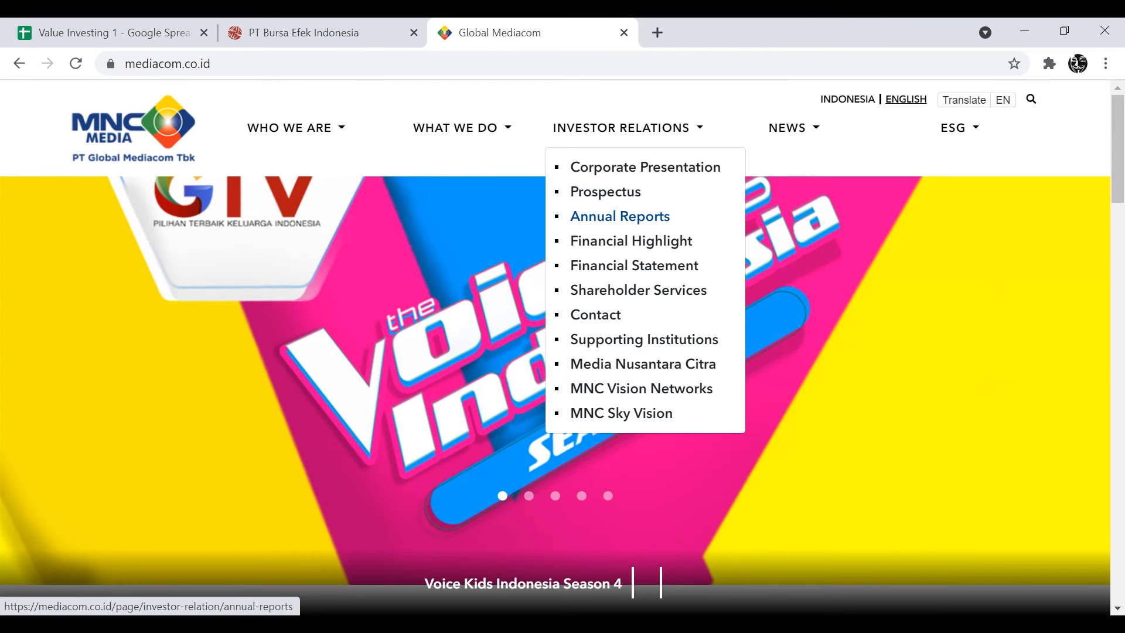
left_click(619, 217)
scroll(619, 216, "down", 6)
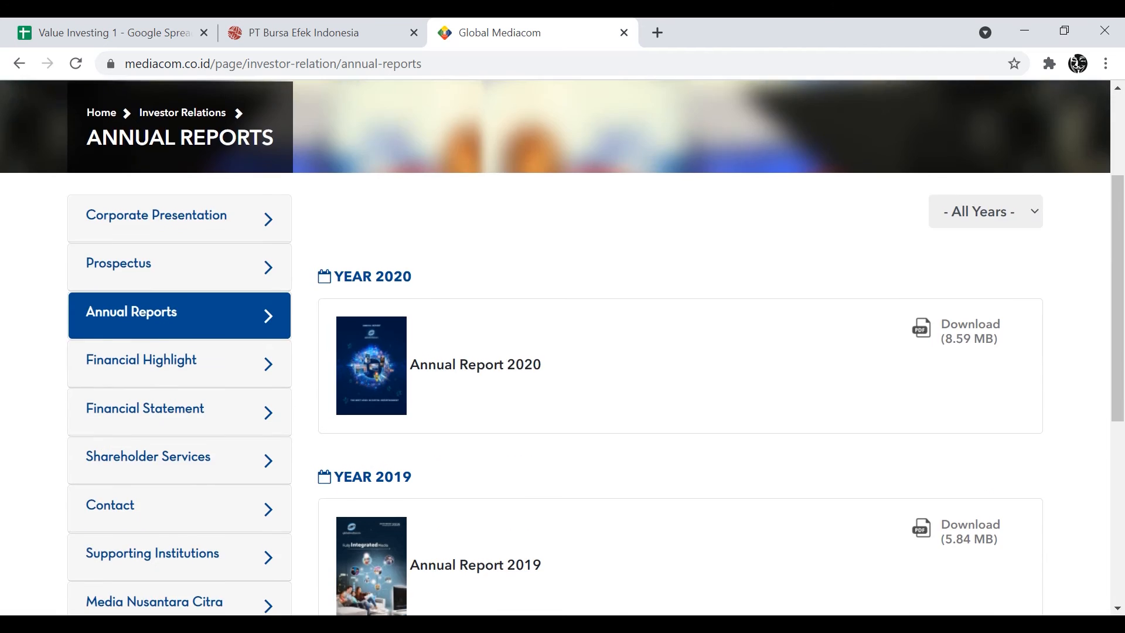
scroll(596, 347, "down", 4)
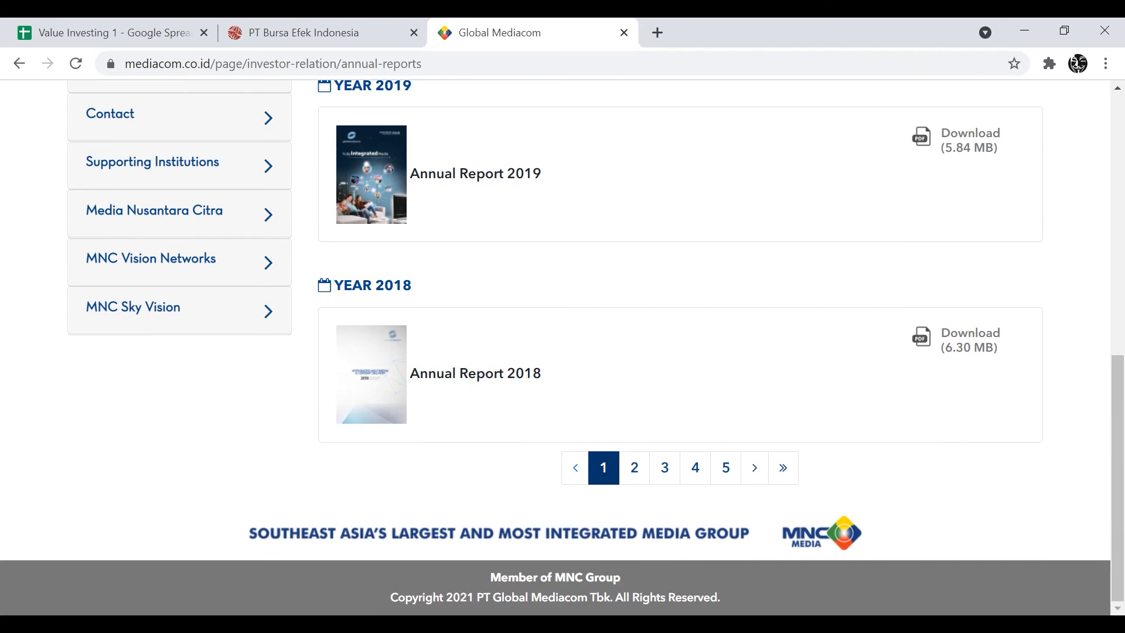
left_click(725, 467)
scroll(725, 467, "down", 6)
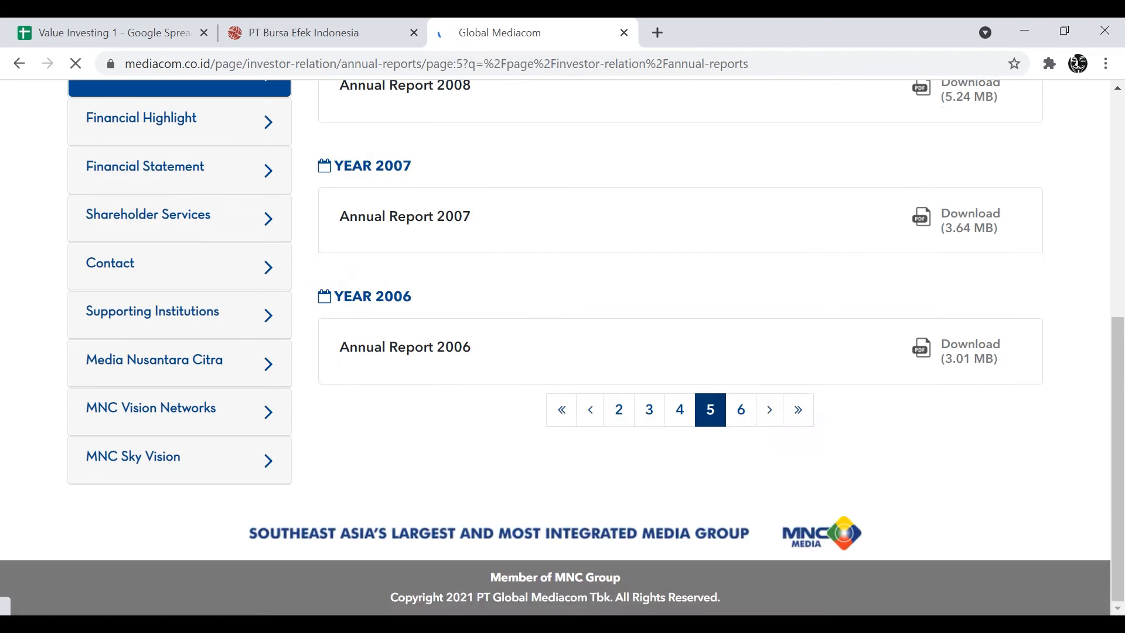
scroll(563, 346, "down", 3)
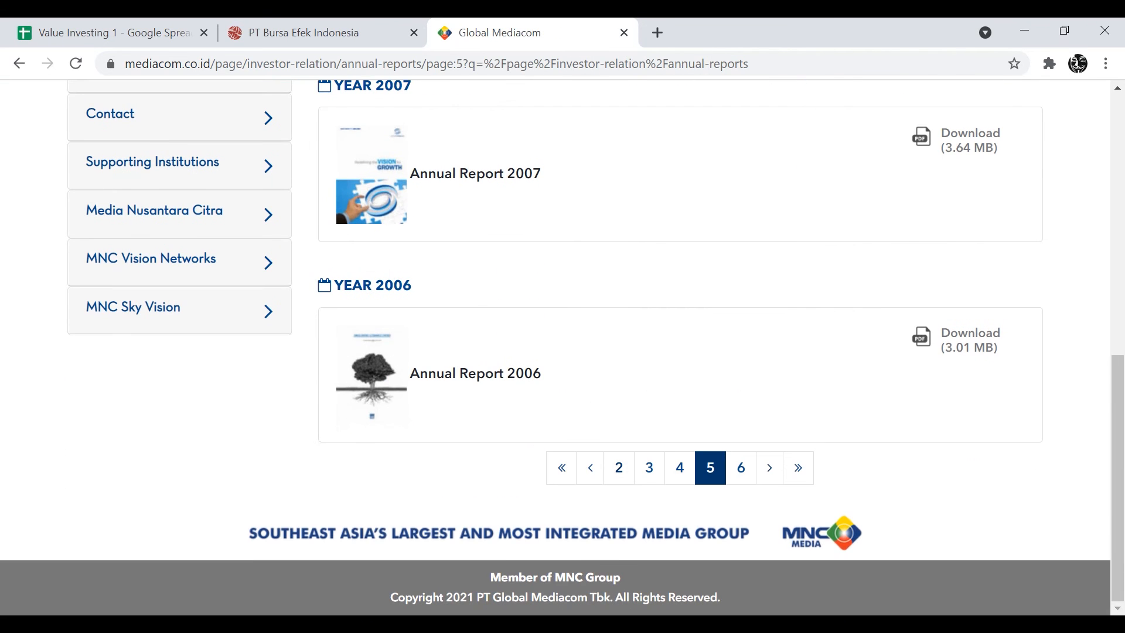
left_click(679, 467)
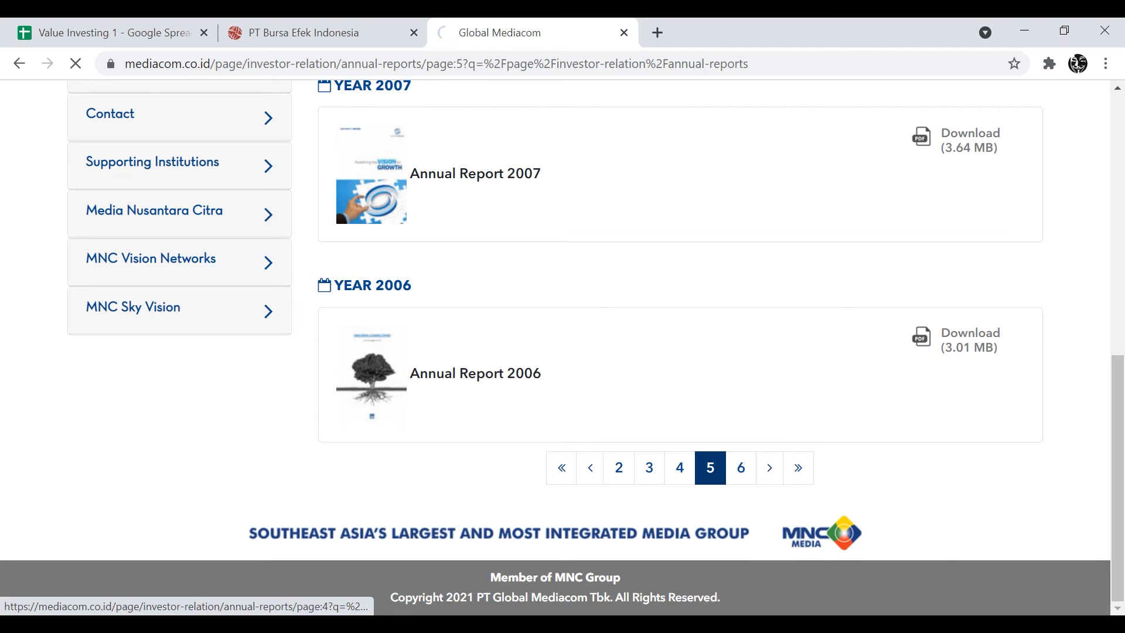
Step: Search Google for "kontan laporan keuangan" in a new tab and open Kontan's "Laporan Keuangan Emiten Terbaru di Indonesia" site
key("ctrl+t")
type("g")
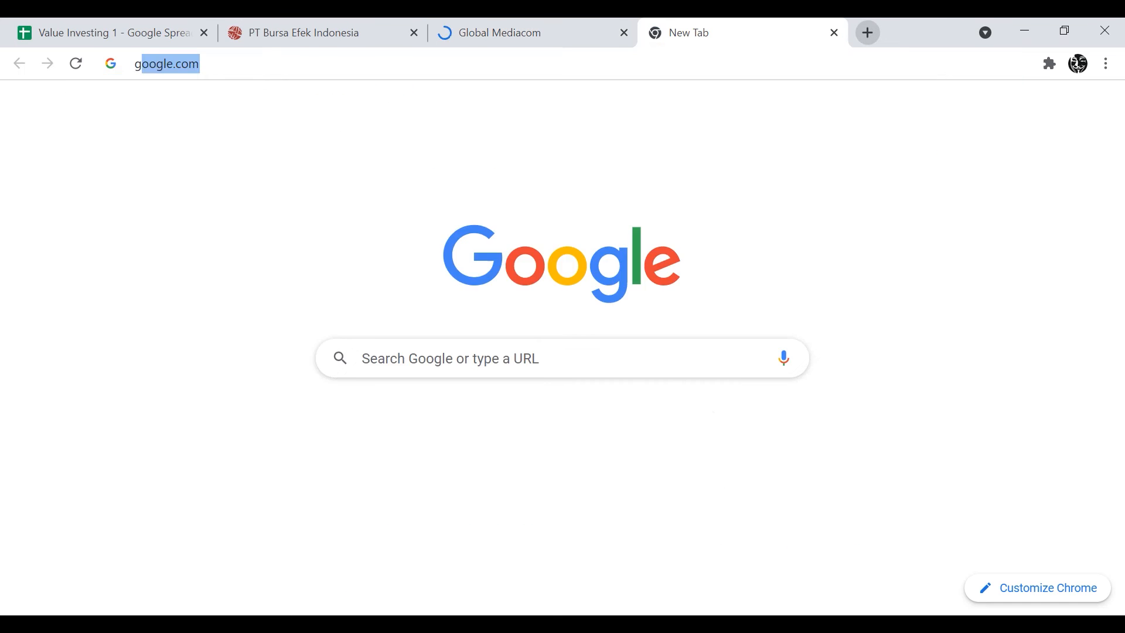
key("Return")
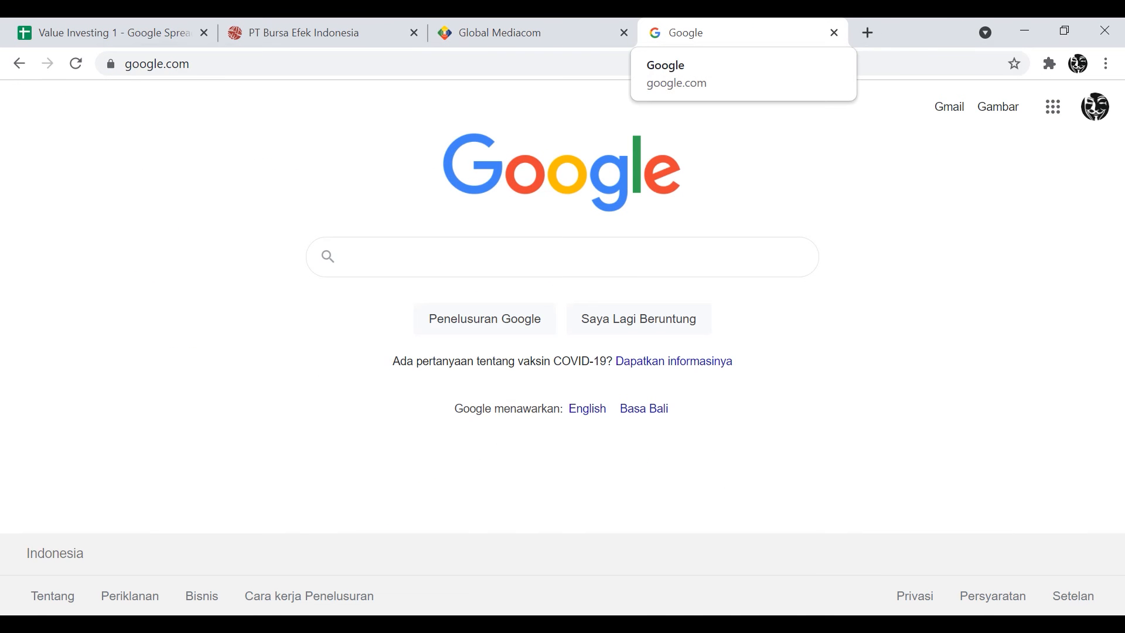
type("kontan")
key("Down")
key("Return")
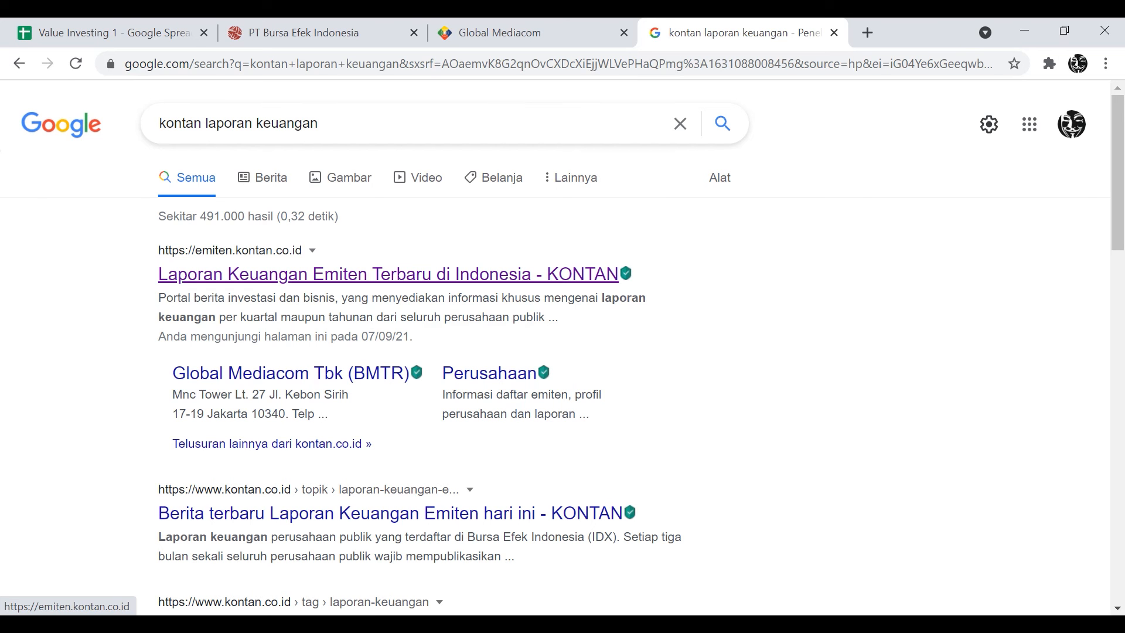
left_click(388, 274)
Step: Search the Kontan site for the financial reports of Global Mediacom Tbk (BMTR) for Tahun 2017
scroll(388, 275, "down", 2)
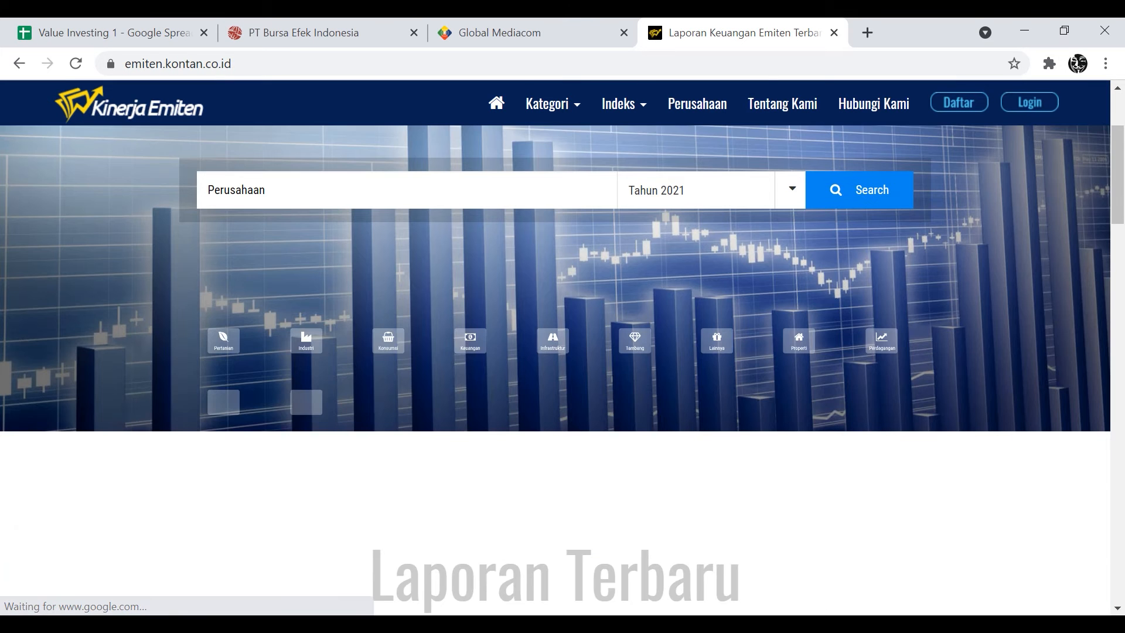
type("bmtr")
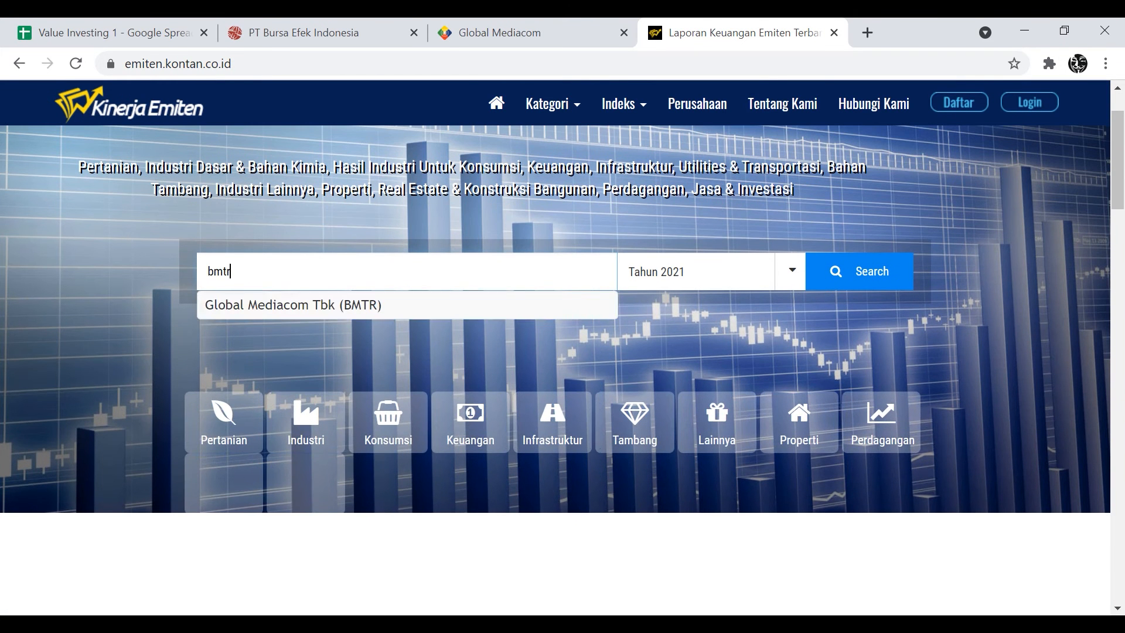
key("Down")
key("Return")
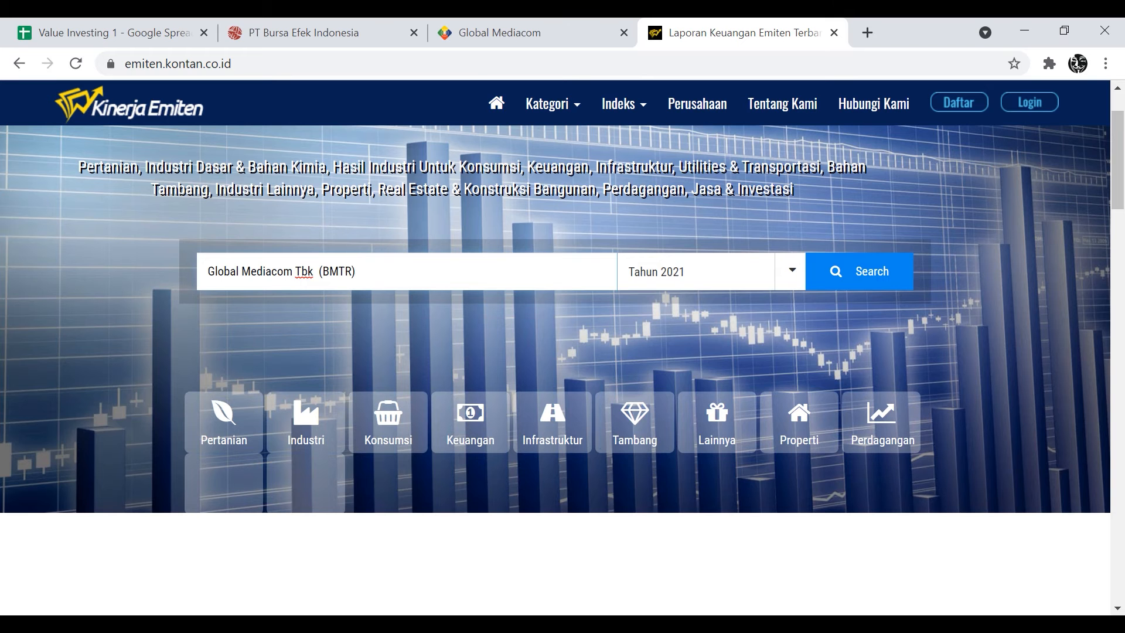
left_click(711, 272)
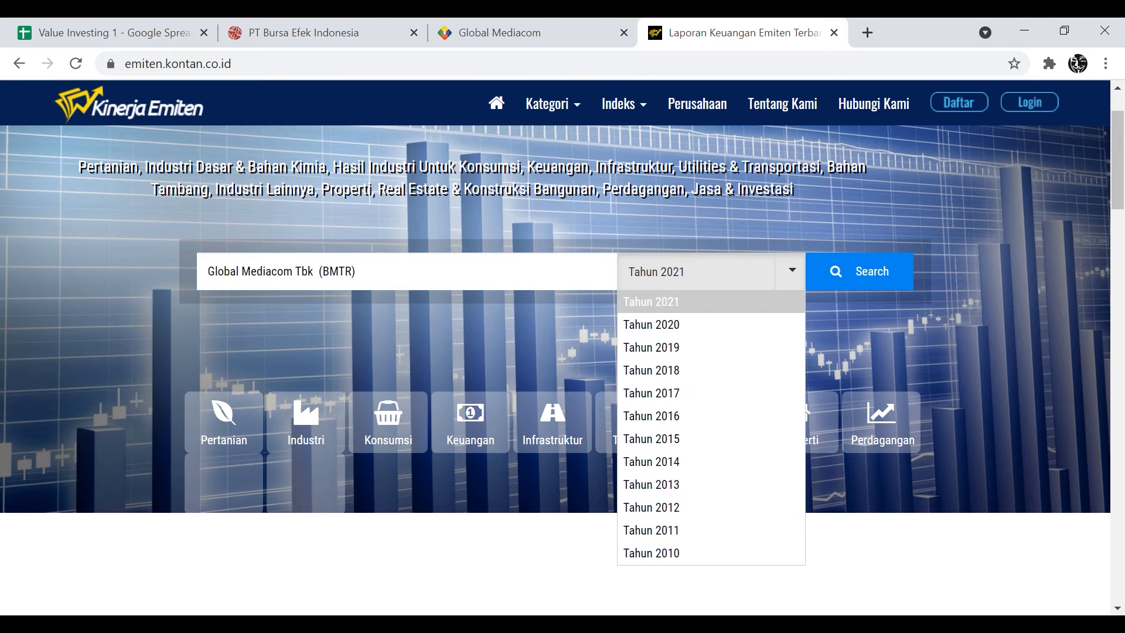
left_click(651, 393)
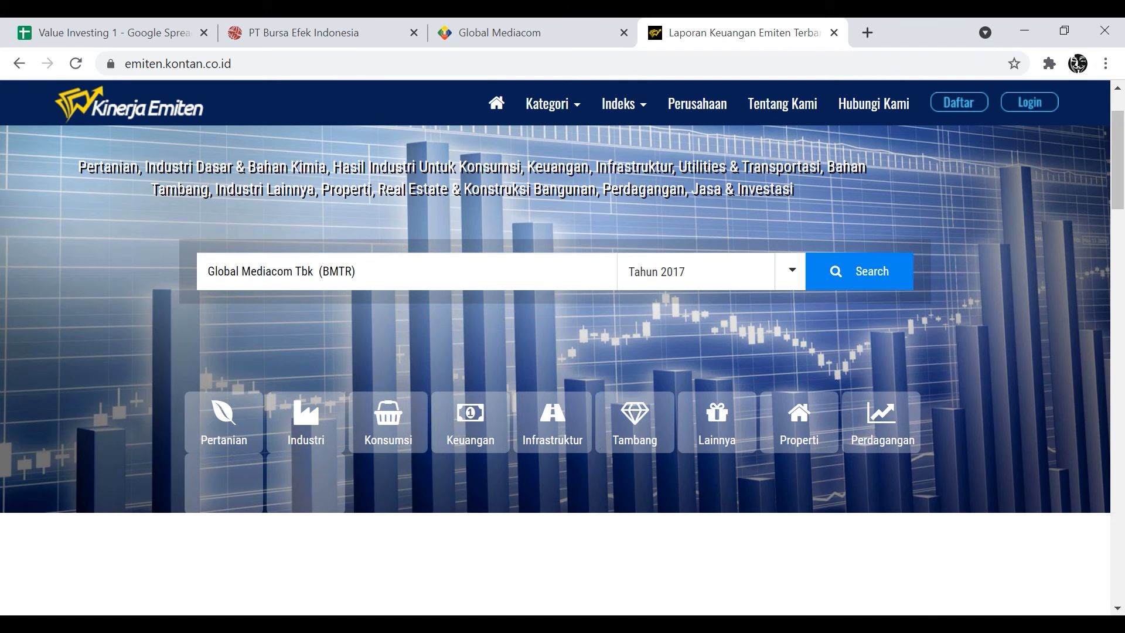
left_click(859, 271)
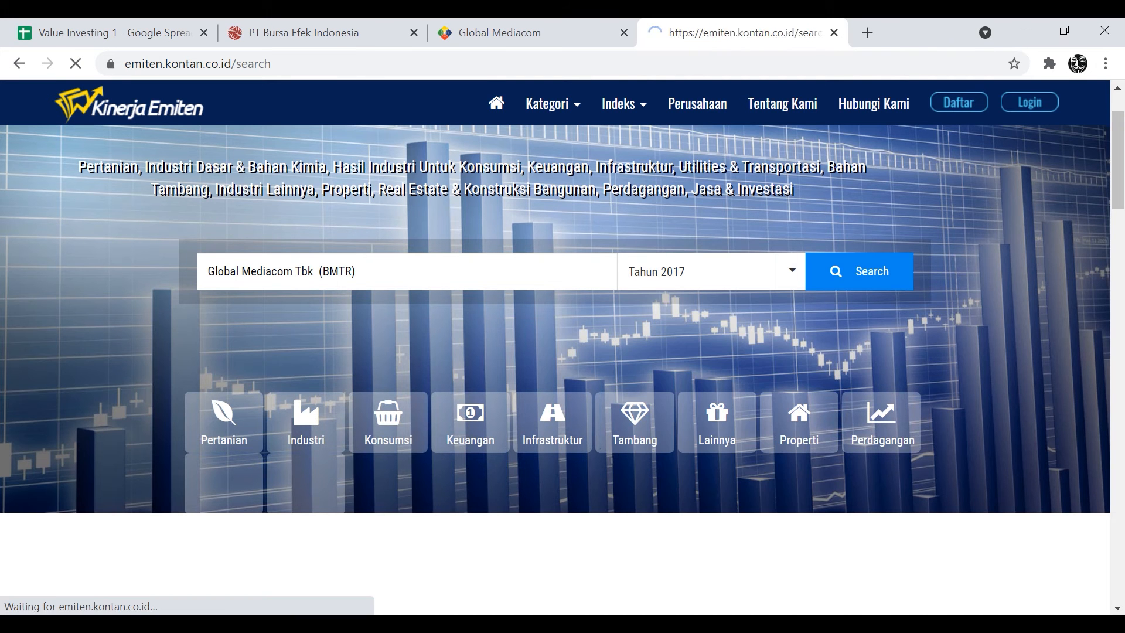
Step: Download the Kuartal 4 2017 financial report, BMTR_LK_TW_IV_2017.pdf, and open the file
scroll(562, 369, "down", 4)
scroll(562, 369, "up", 1)
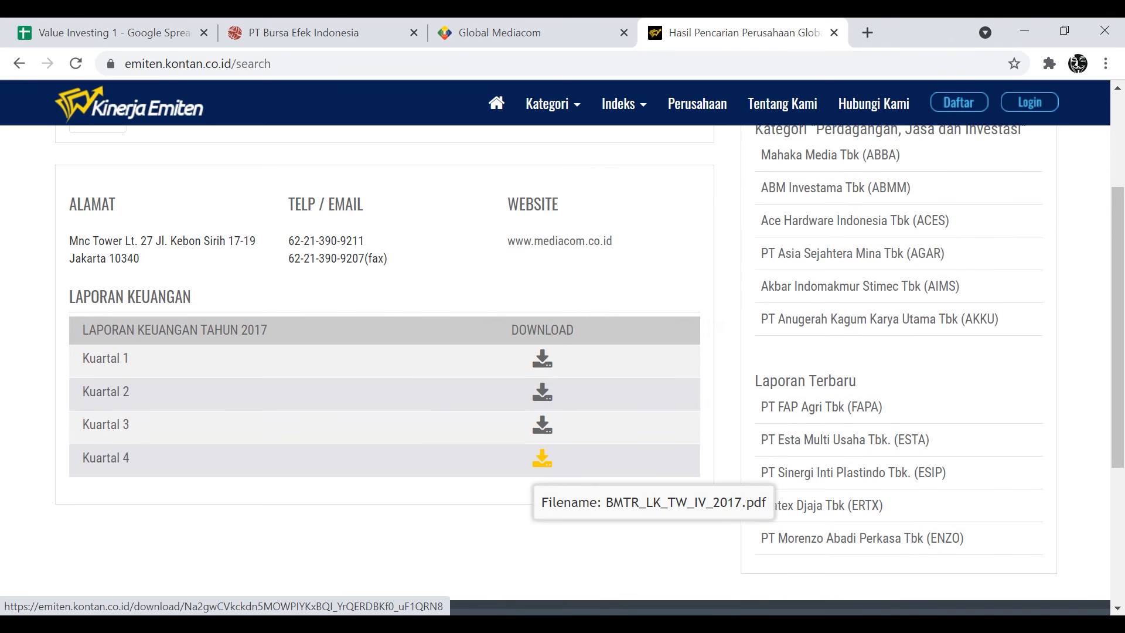
left_click(542, 458)
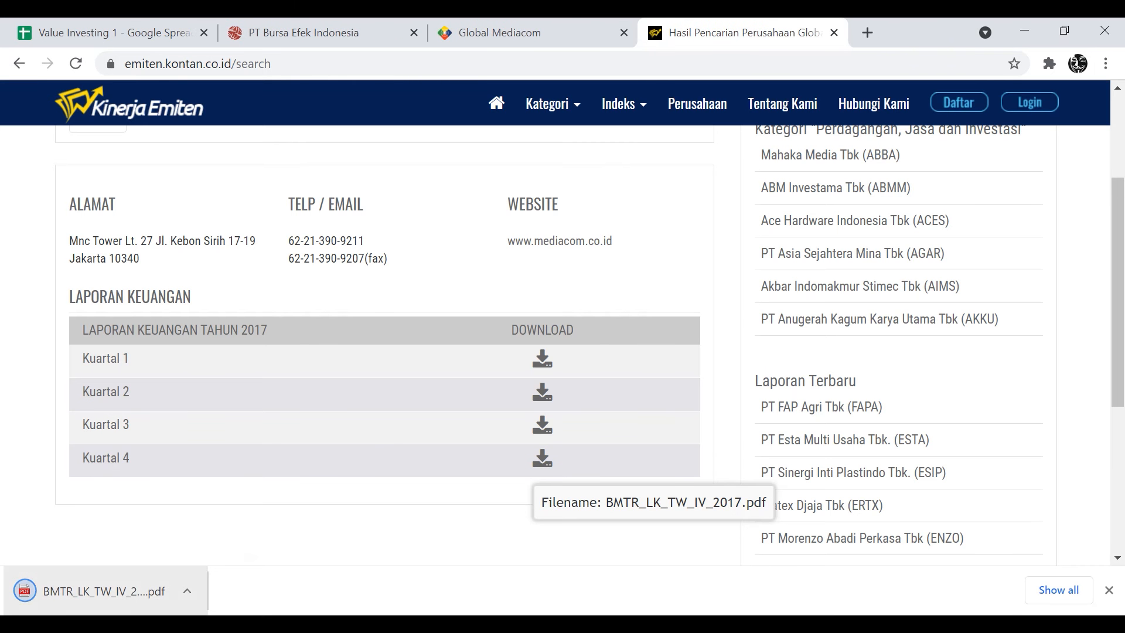
left_click(123, 592)
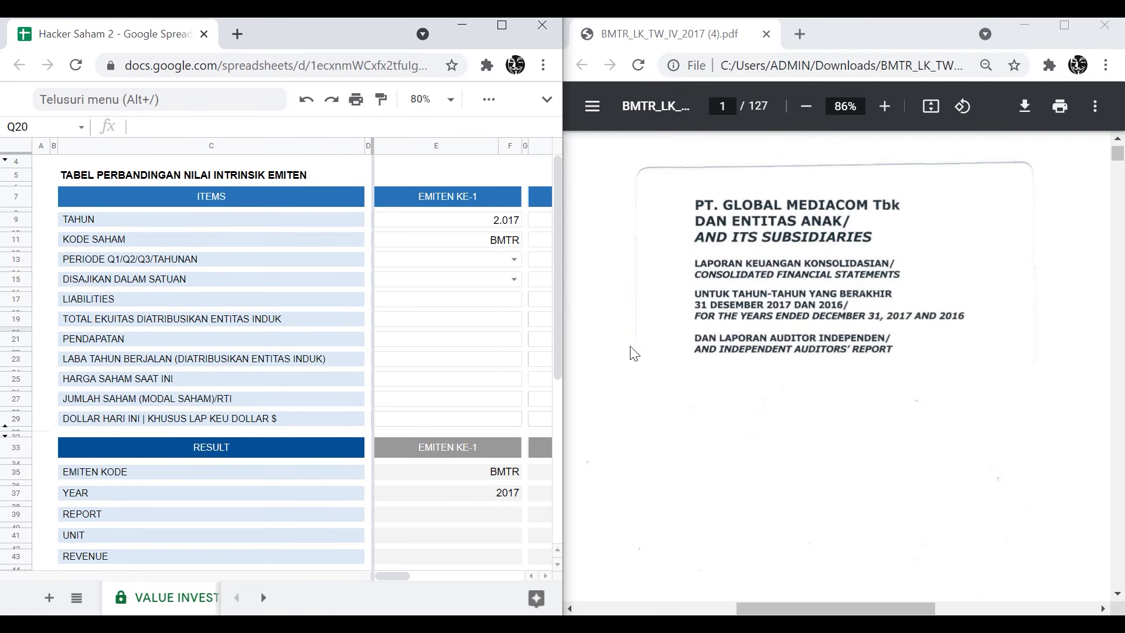
Step: Browse the 2017 report from its cover through the assets page to the liabilities and equity statement on page 8
left_click(754, 319)
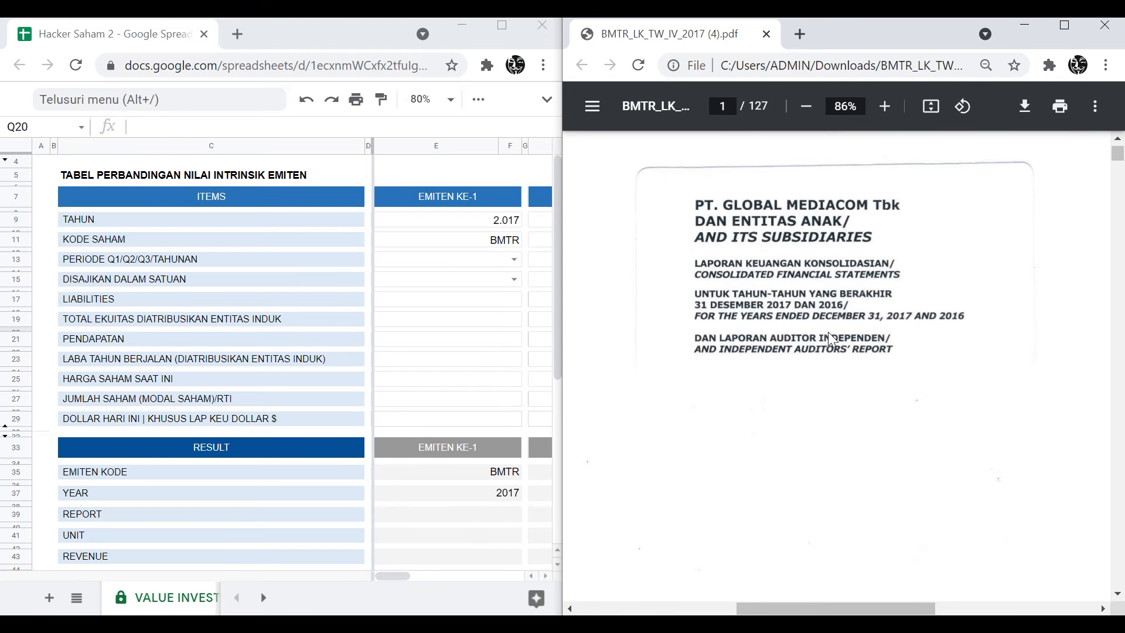
scroll(828, 332, "down", 1)
scroll(828, 332, "up", 1)
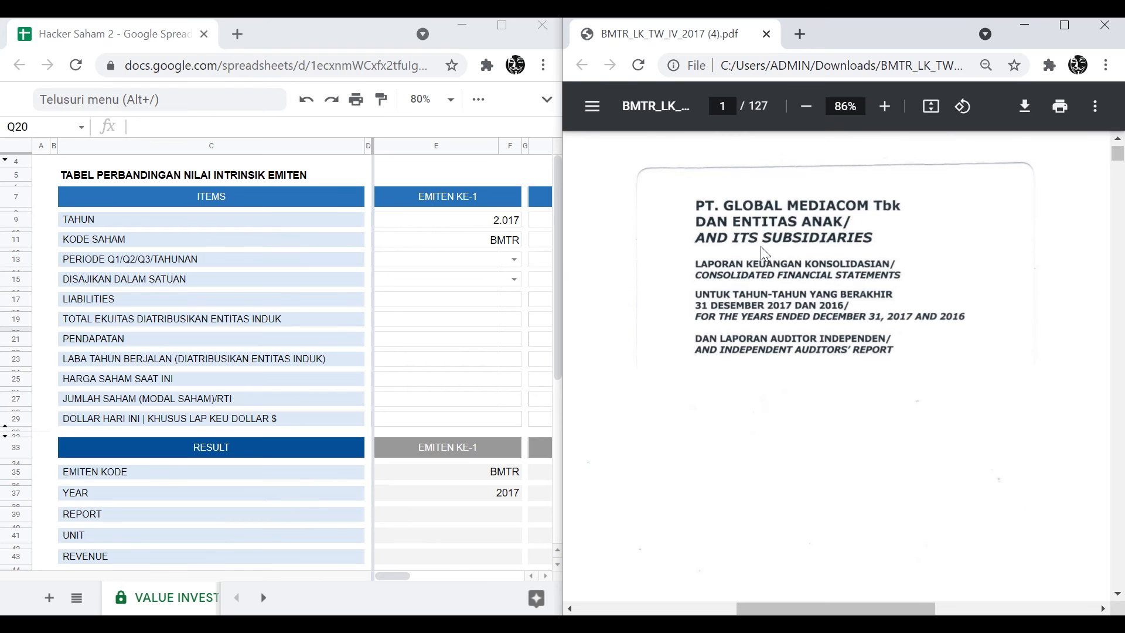
scroll(819, 279, "down", 15)
scroll(820, 280, "down", 20)
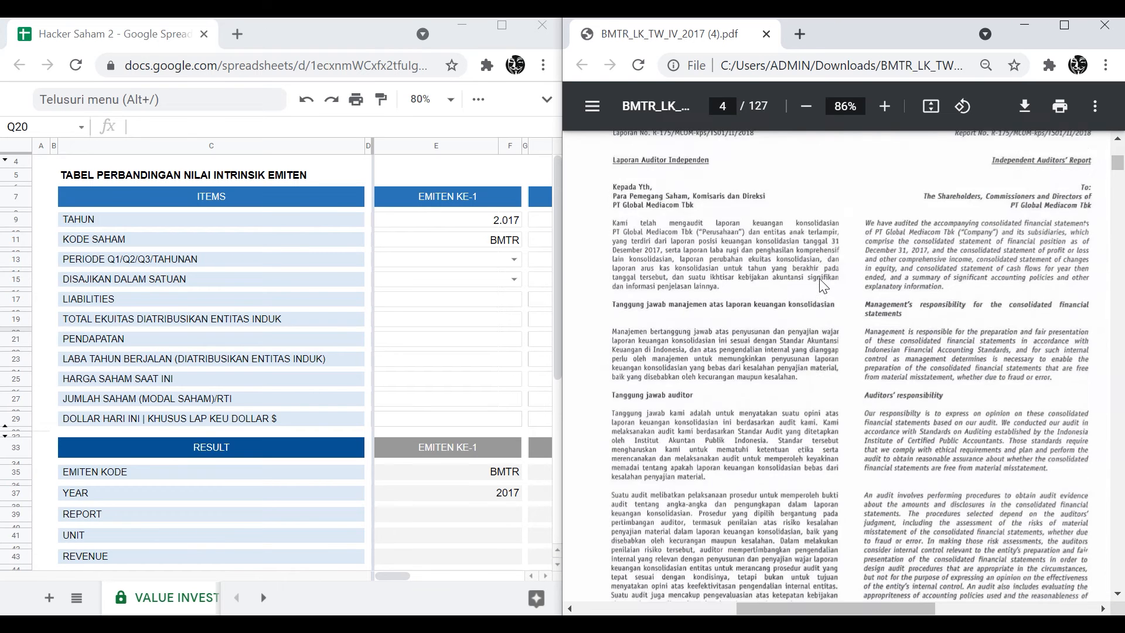
scroll(820, 282, "down", 6)
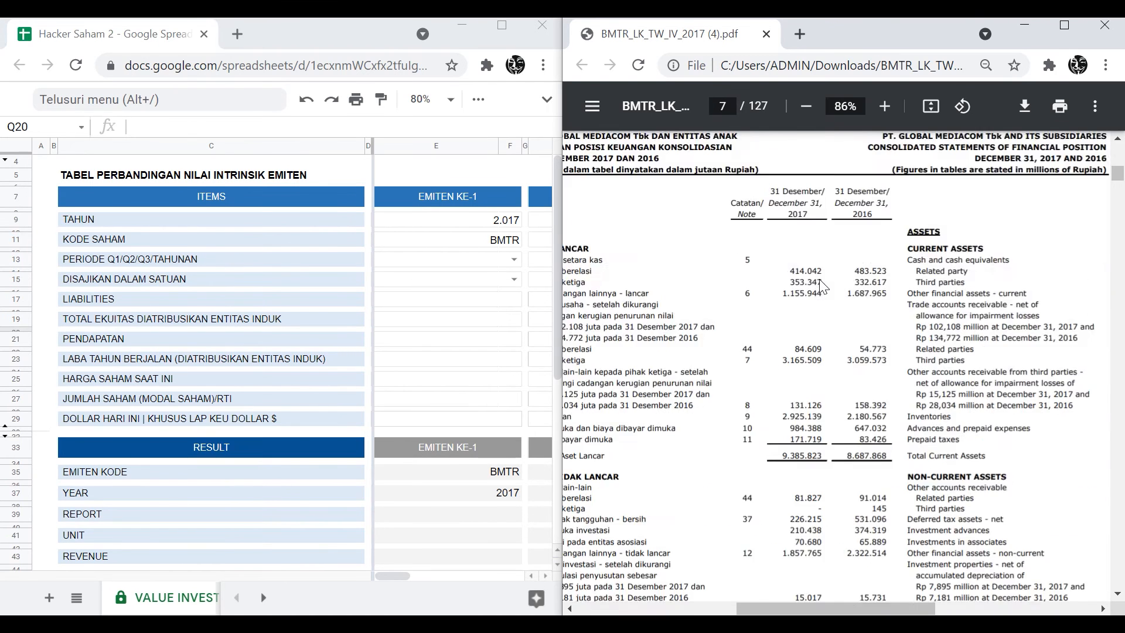
left_click_drag(877, 610, 844, 610)
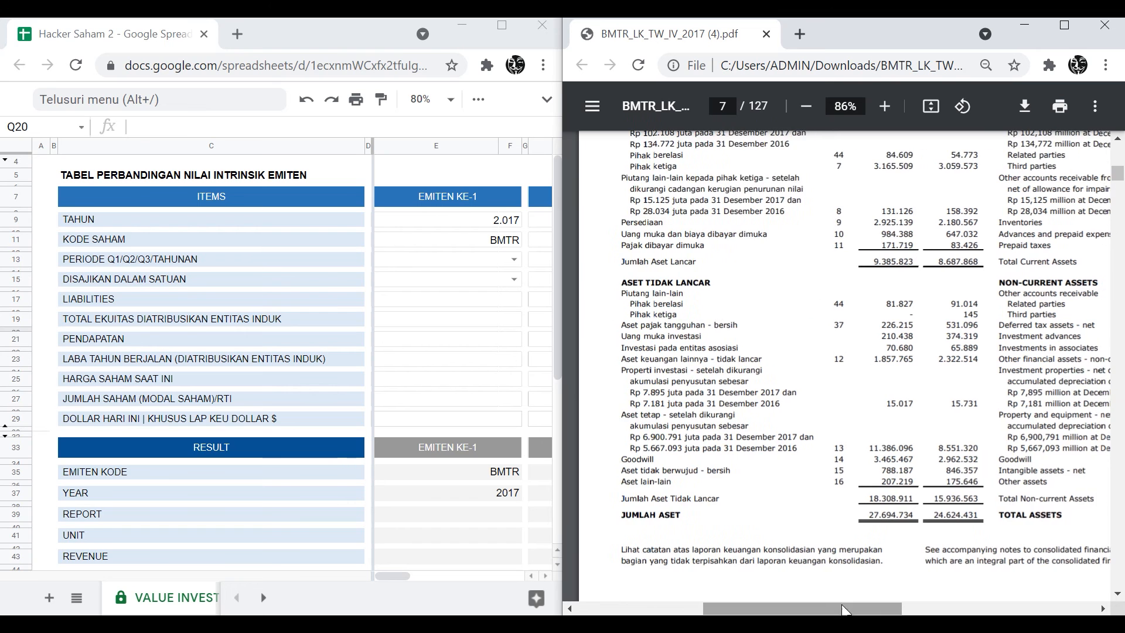
scroll(879, 480, "up", 2)
scroll(883, 478, "down", 6)
scroll(882, 479, "down", 8)
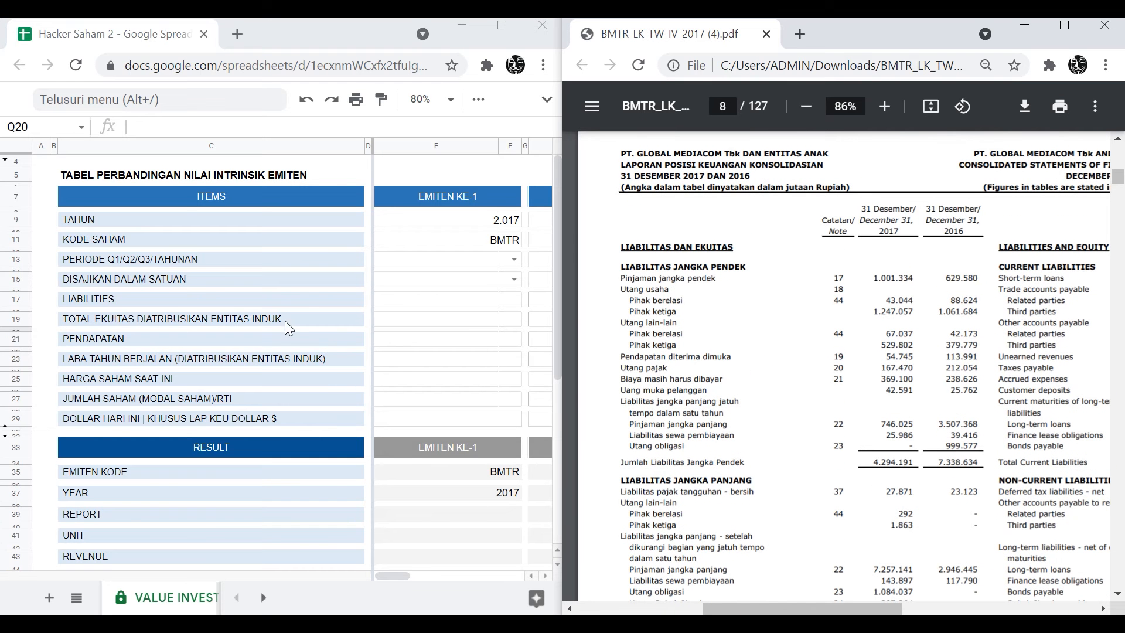
Step: Highlight the report date 31 DESEMBER 2017 in the PDF and set the EMITEN KE-1 reporting period to TAHUNAN
left_click(265, 281)
left_click(135, 262)
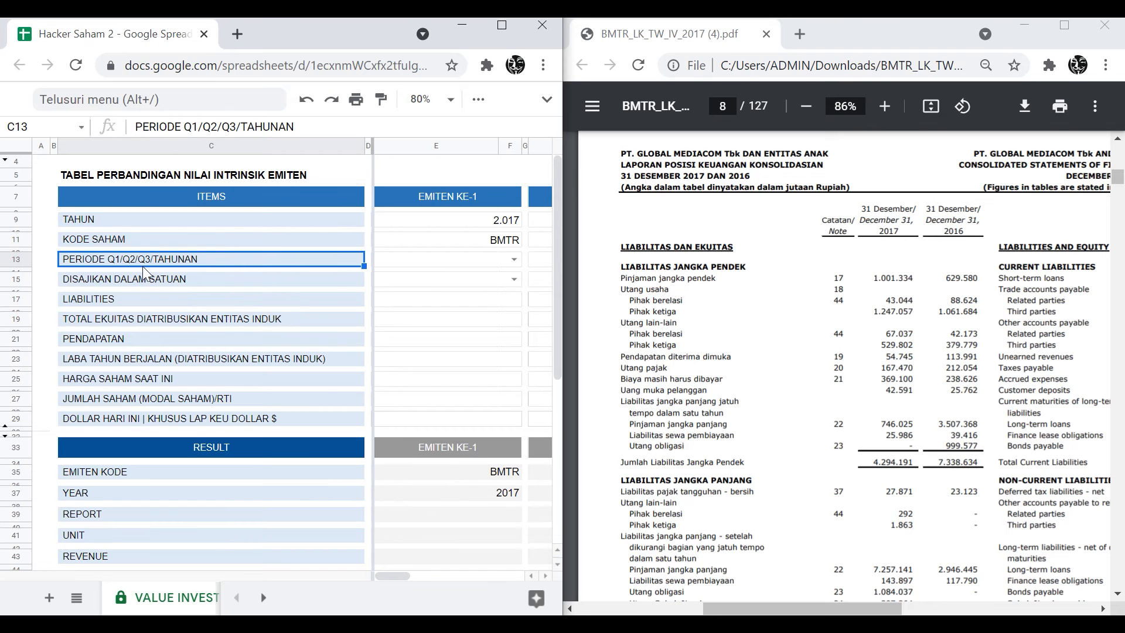
left_click(656, 301)
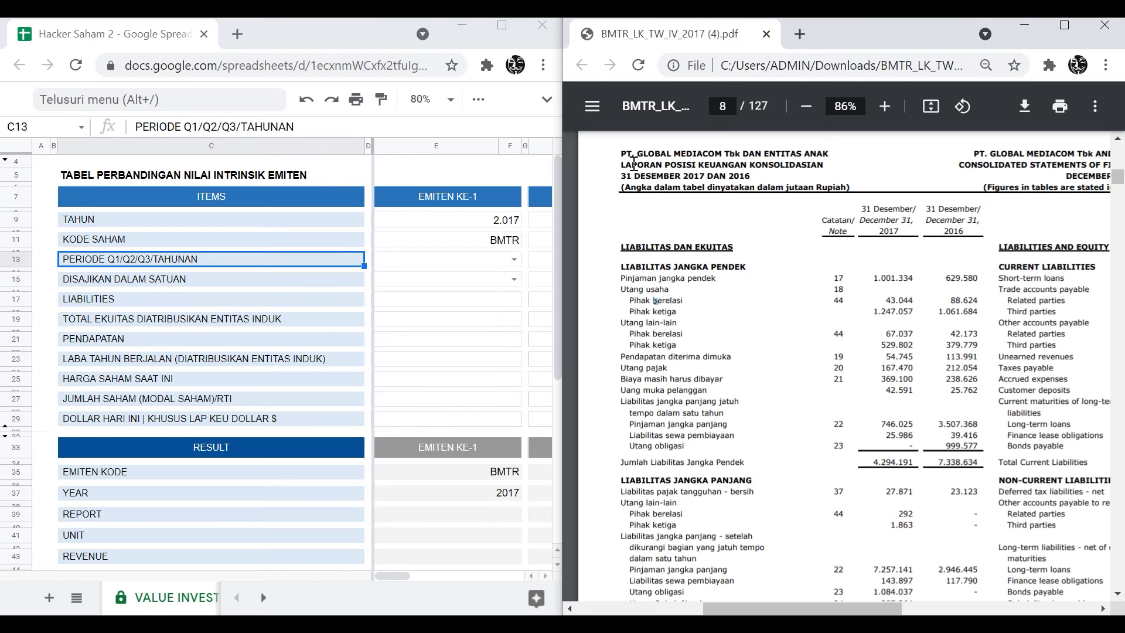
left_click_drag(621, 176, 706, 176)
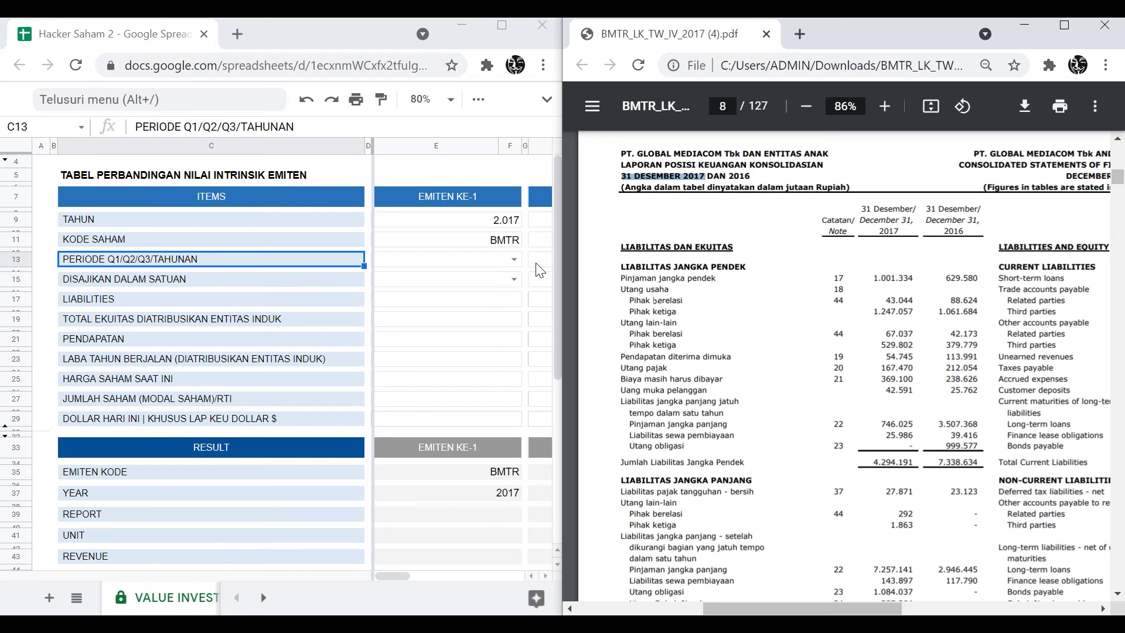
left_click(514, 259)
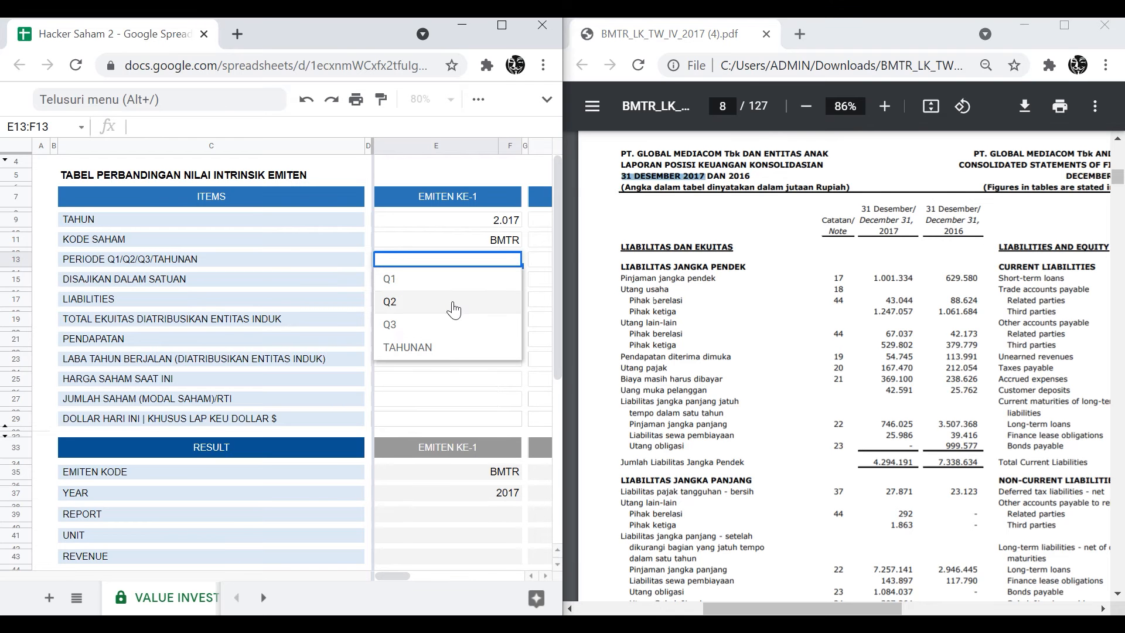
left_click(450, 346)
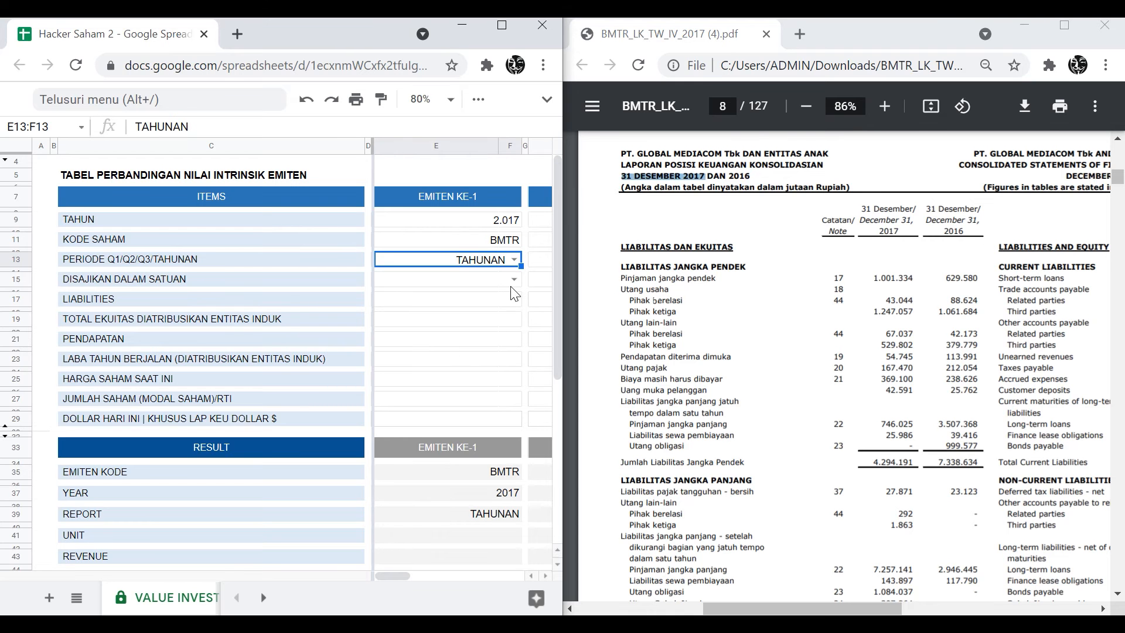
Step: Highlight the report's "jutaan Rupiah" unit note and set DISAJIKAN DALAM SATUAN for EMITEN KE-1 to JUTAAN
left_click(481, 284)
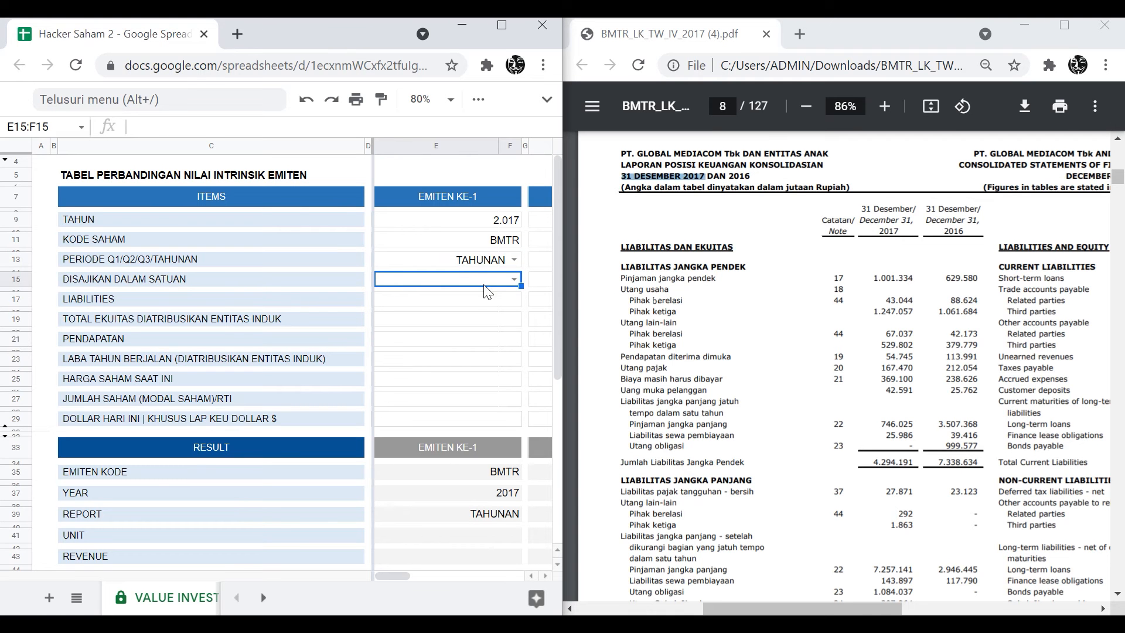
left_click(514, 280)
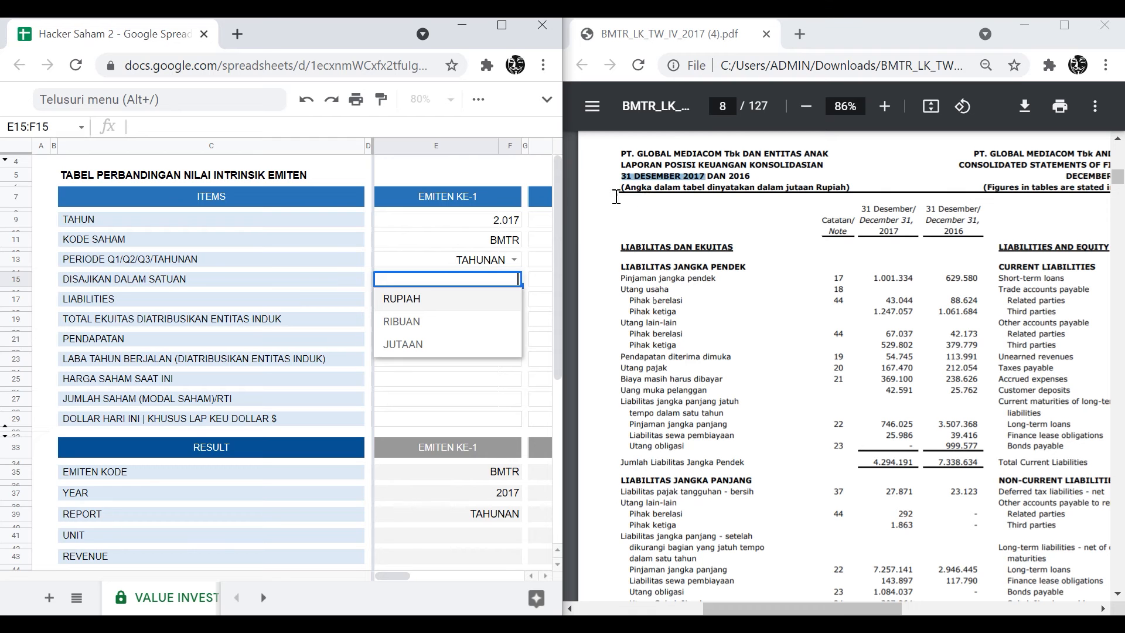
left_click_drag(625, 187, 845, 189)
left_click(827, 214)
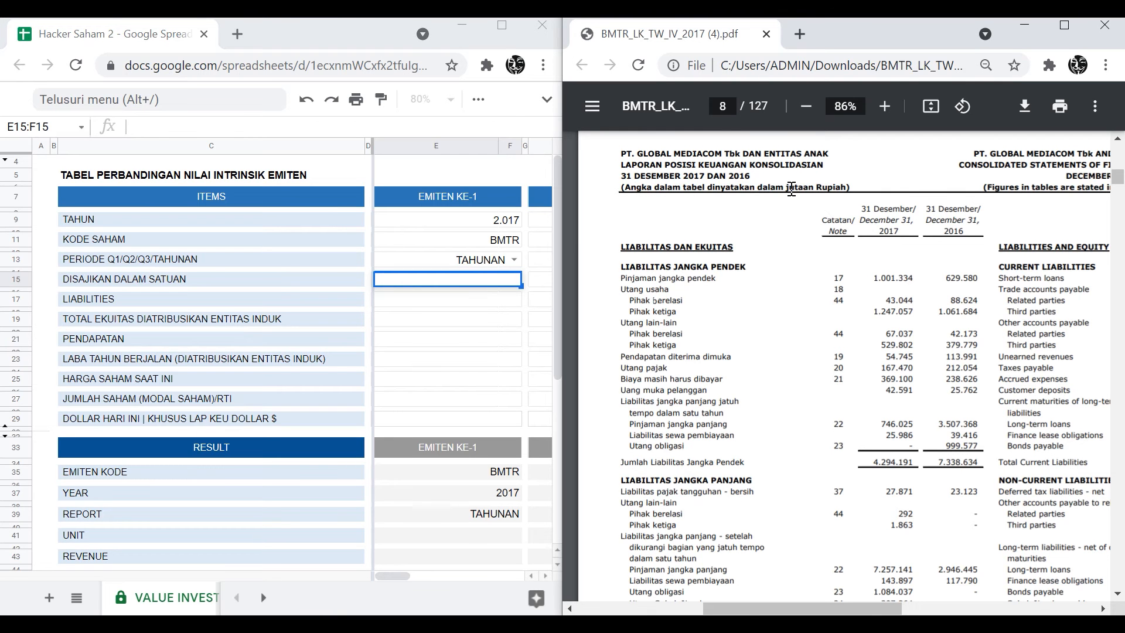
left_click_drag(788, 191, 833, 191)
left_click(508, 288)
left_click(514, 282)
left_click(450, 346)
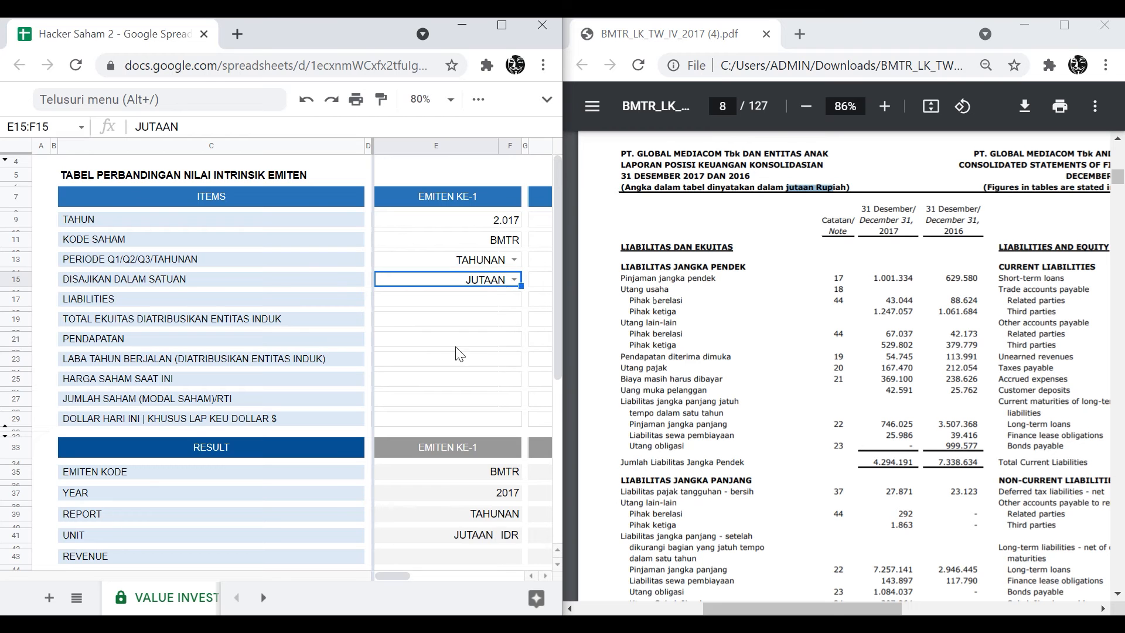
Step: Find the 2017 JUMLAH LIABILITAS figure on the report's page 8, highlight it, and set LIABILITIES for EMITEN KE-1 to 13.568.375
left_click(496, 305)
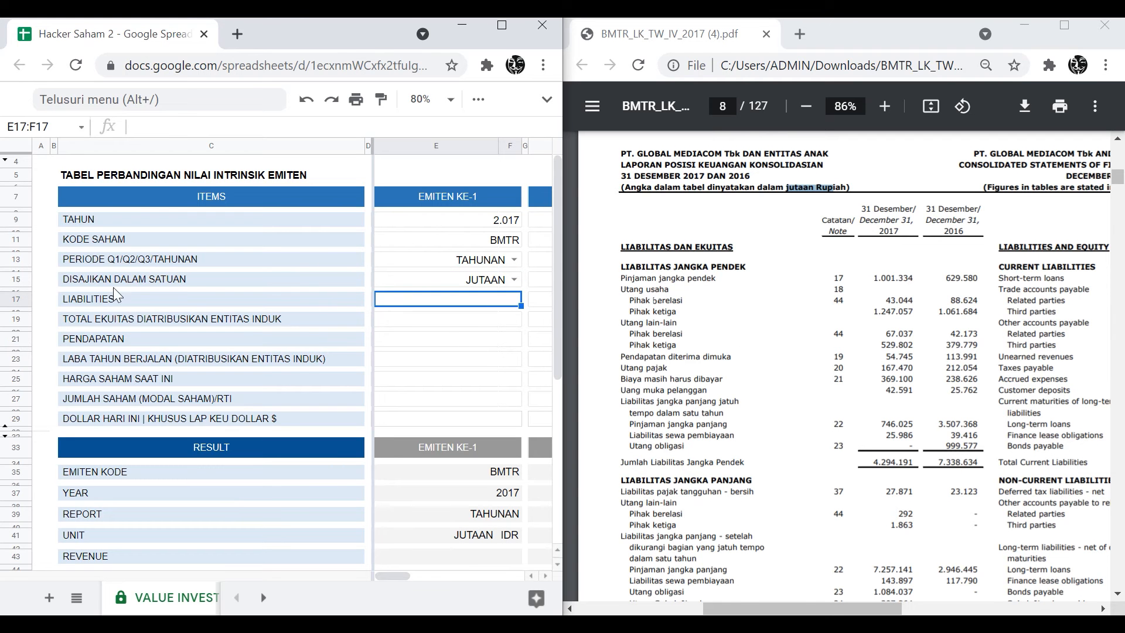
left_click_drag(76, 301, 96, 419)
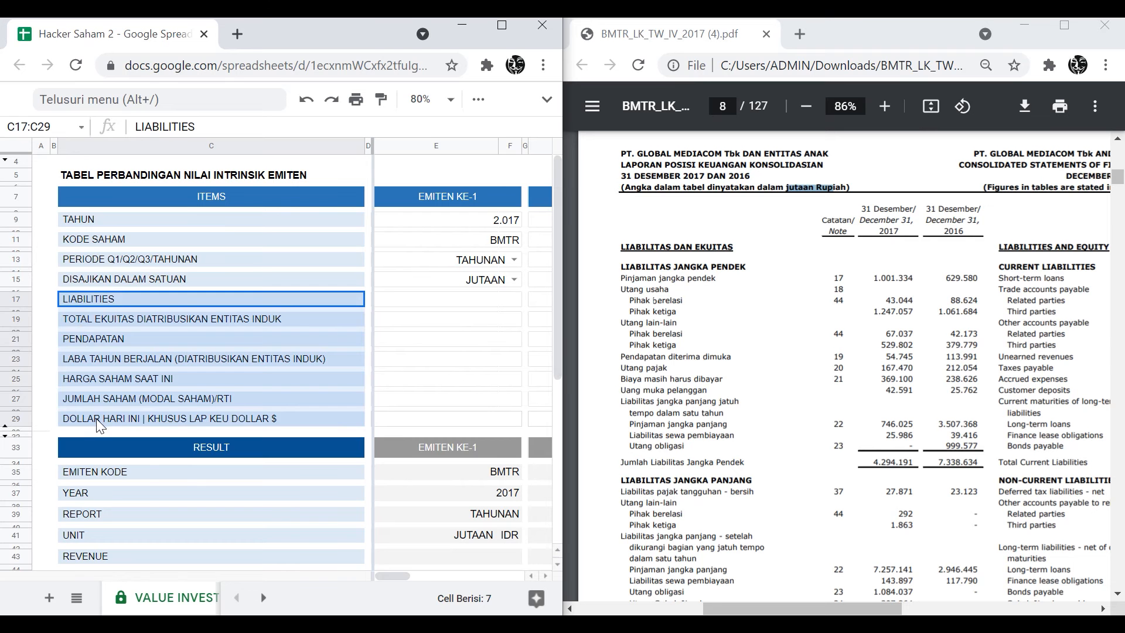
left_click(438, 302)
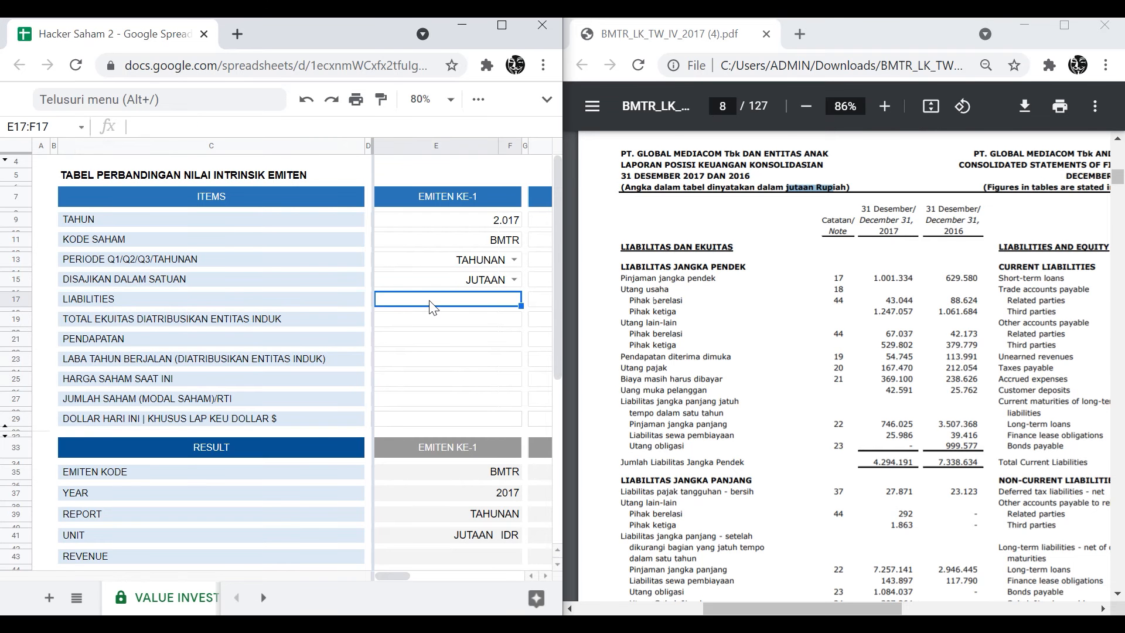
left_click(810, 360)
scroll(810, 360, "down", 2)
scroll(810, 359, "down", 4)
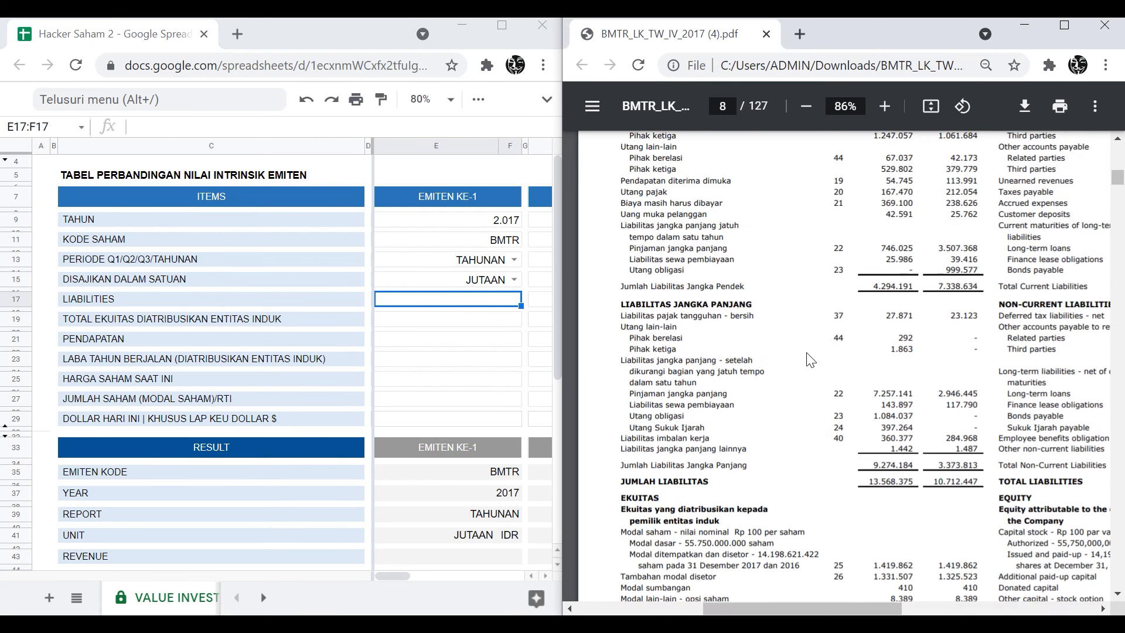
left_click_drag(870, 393, 918, 392)
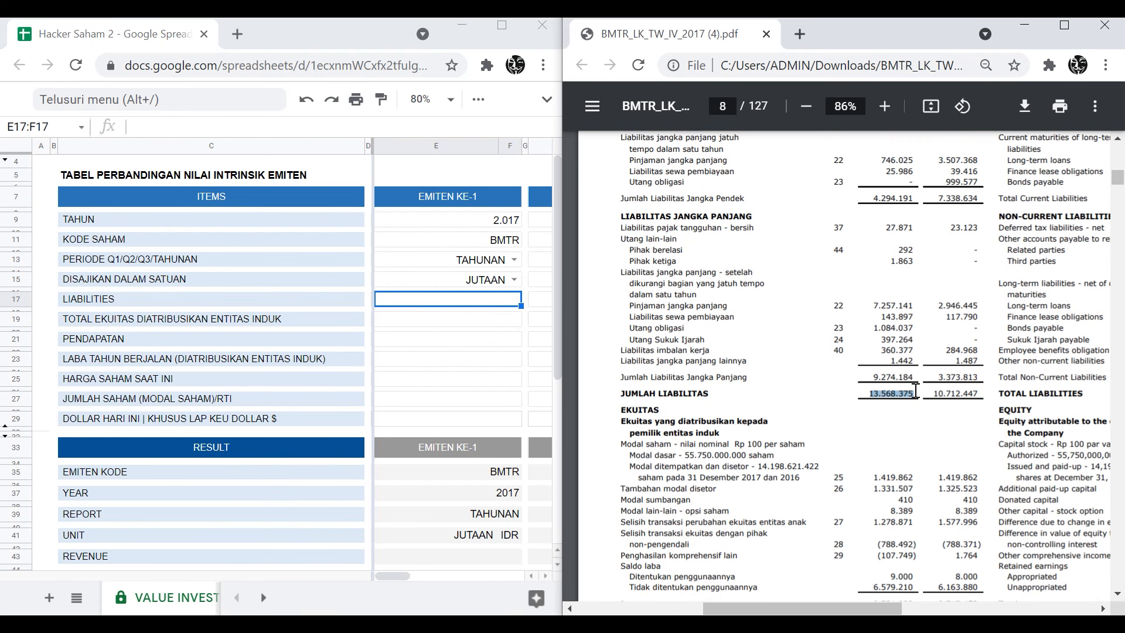
left_click(482, 304)
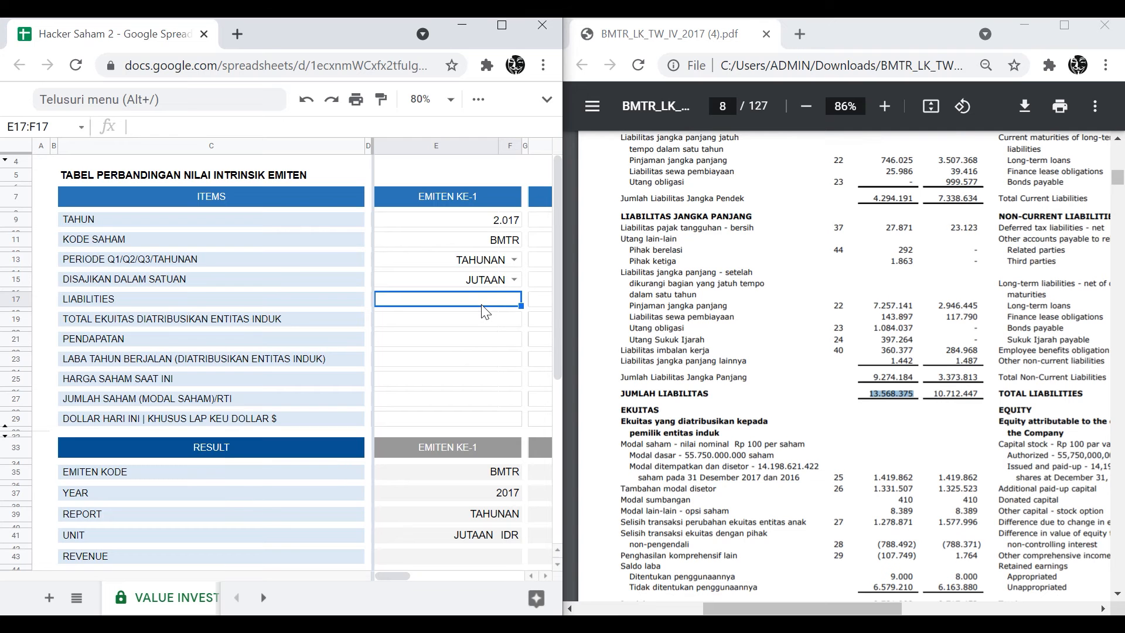
type("13.5")
type("6")
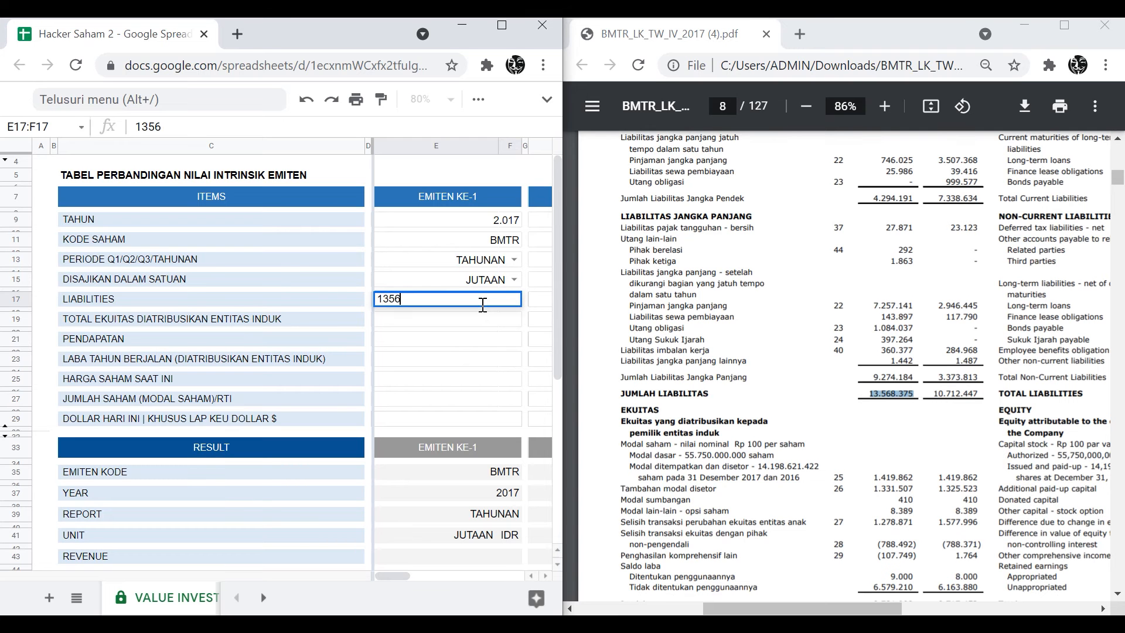
type("8.375")
left_click(485, 328)
left_click(484, 322)
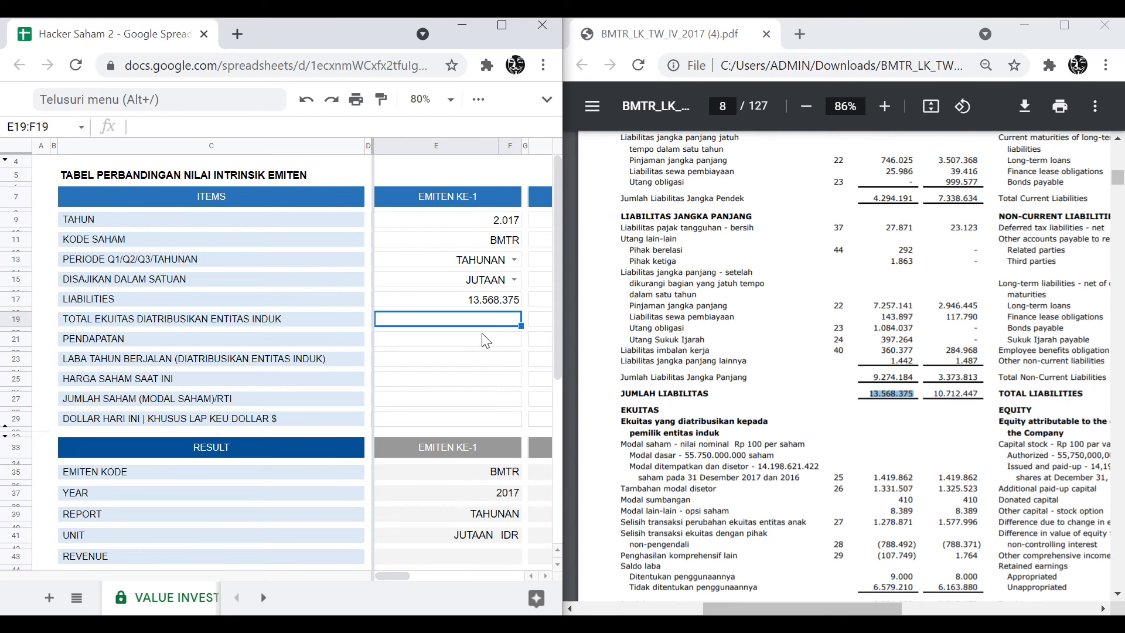
Step: Highlight the 2017 equity attributable to pemilik entitas induk in the report and enter 9.246.259 as EMITEN KE-1's TOTAL EKUITAS
left_click(756, 391)
scroll(695, 369, "down", 3)
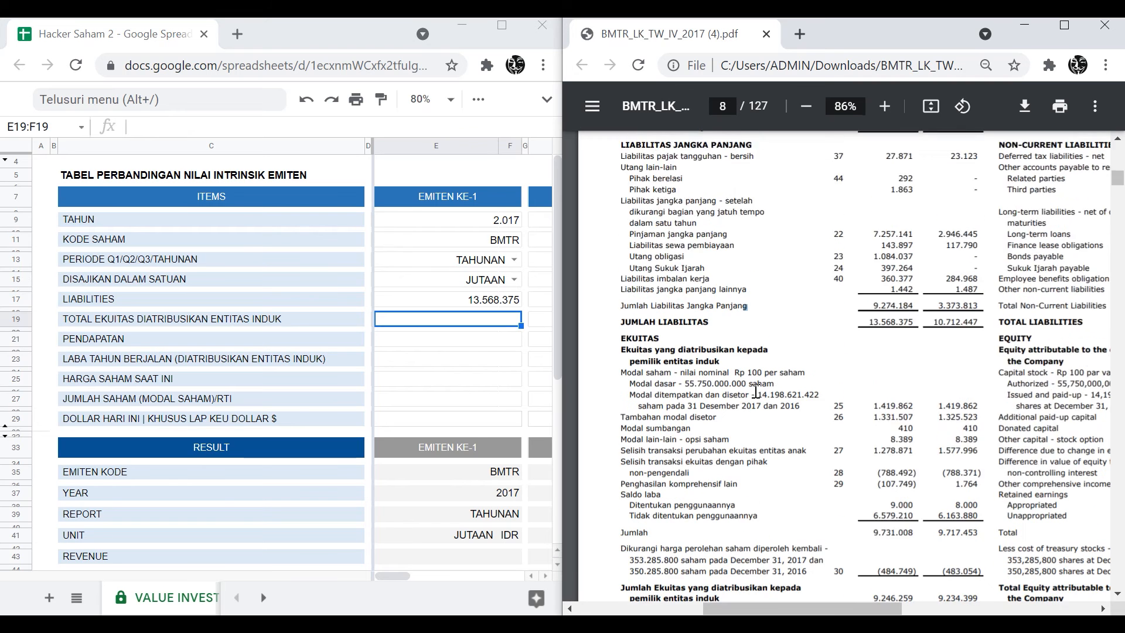
scroll(694, 369, "down", 2)
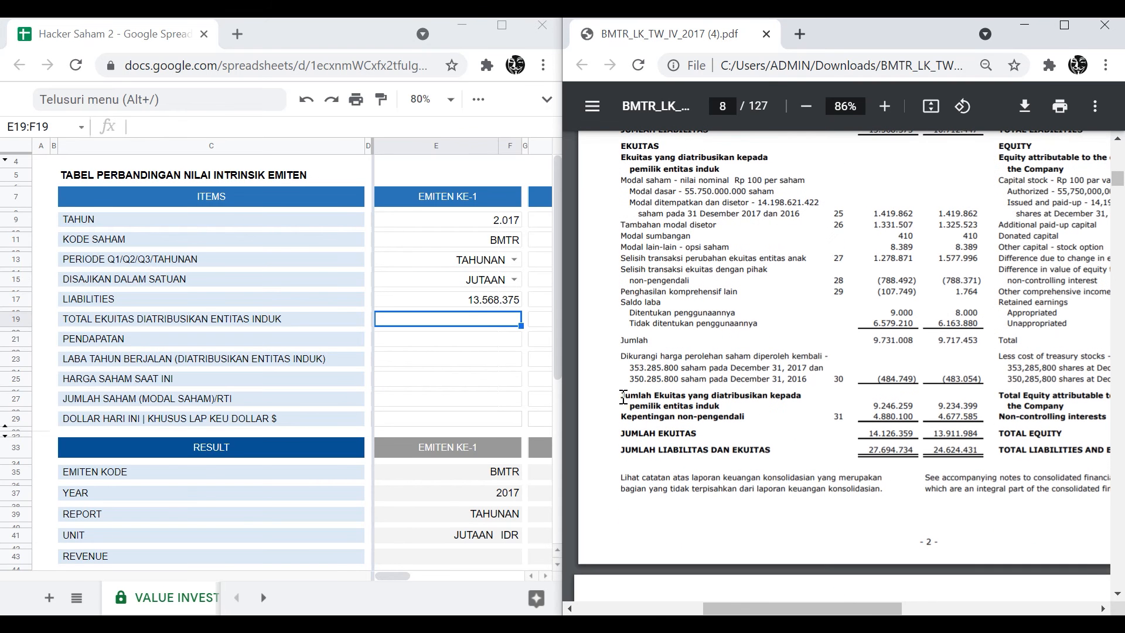
left_click_drag(621, 396, 690, 397)
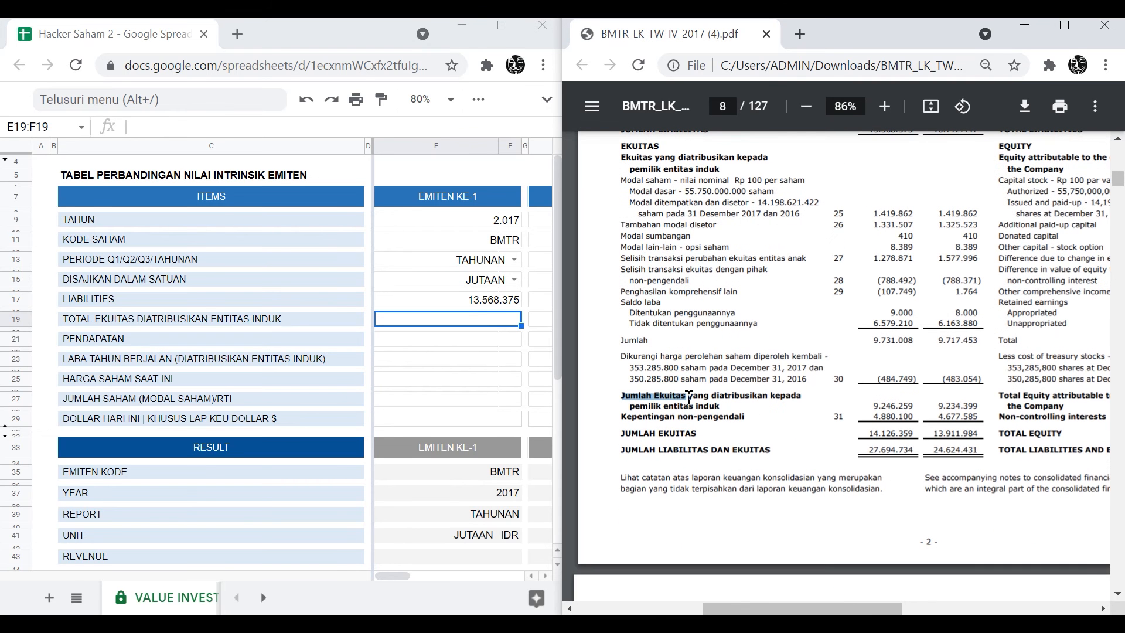
left_click(693, 425)
left_click_drag(871, 405, 913, 405)
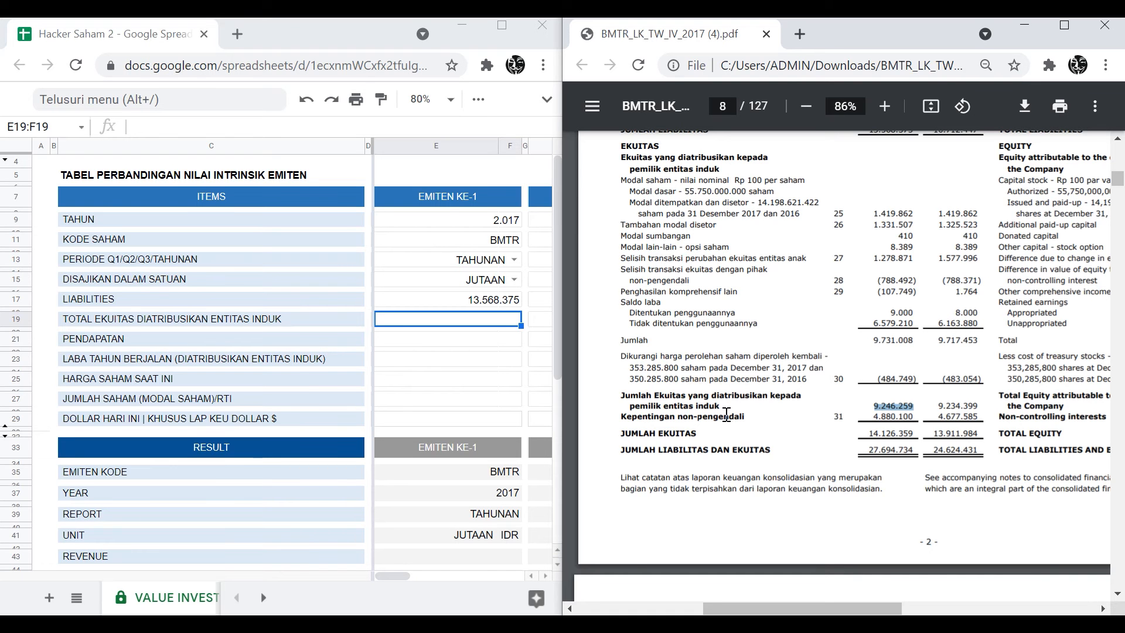
left_click(491, 329)
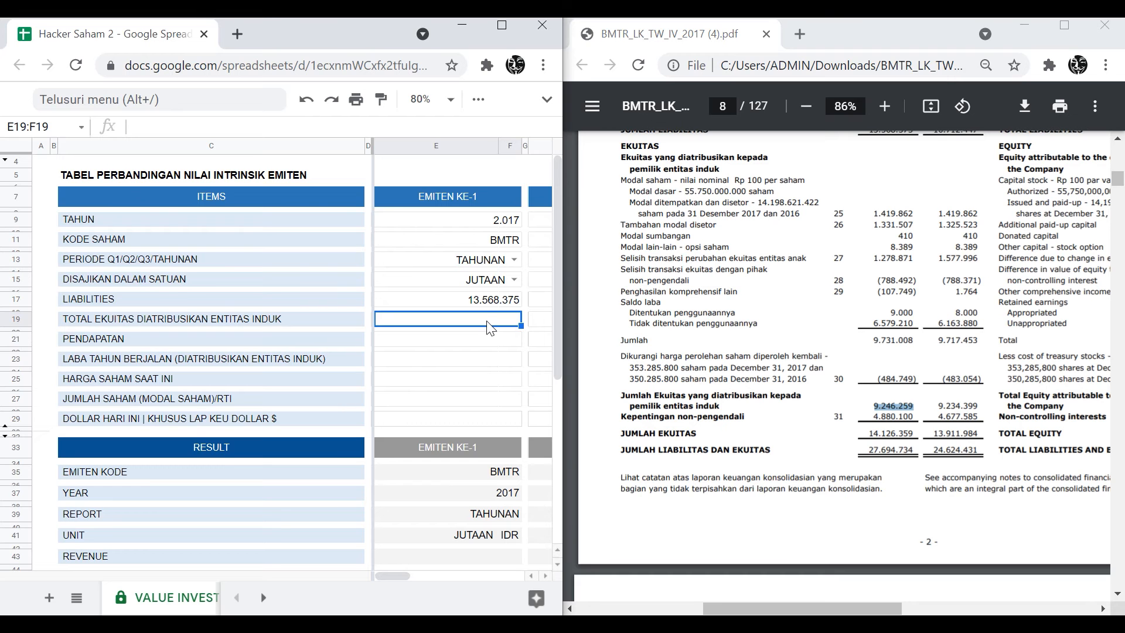
type("9246")
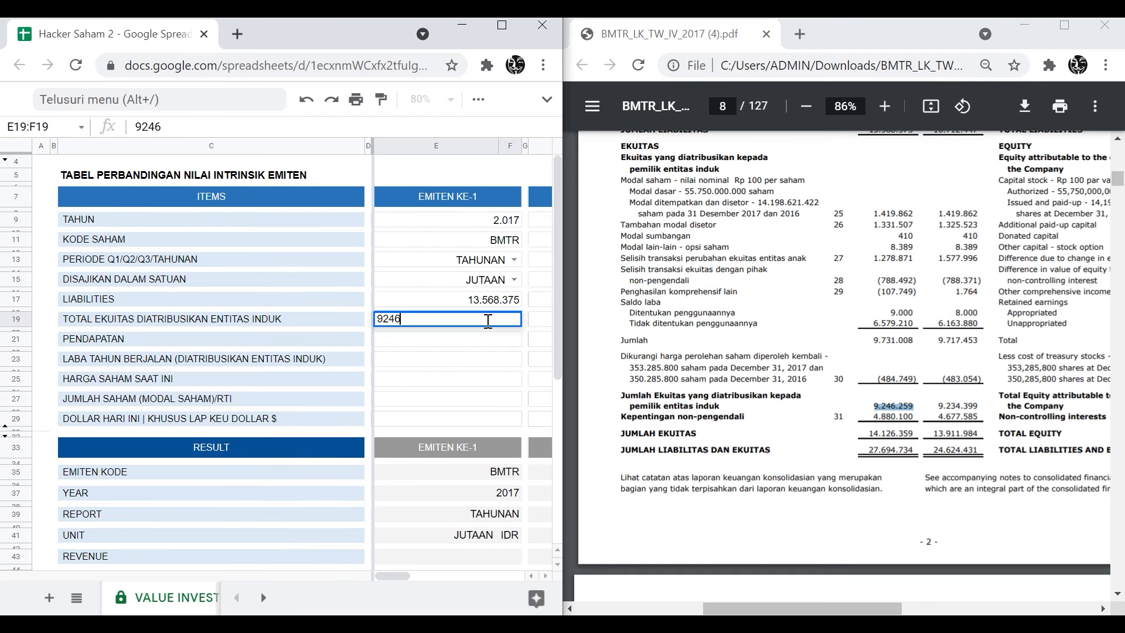
type("259")
key("Return")
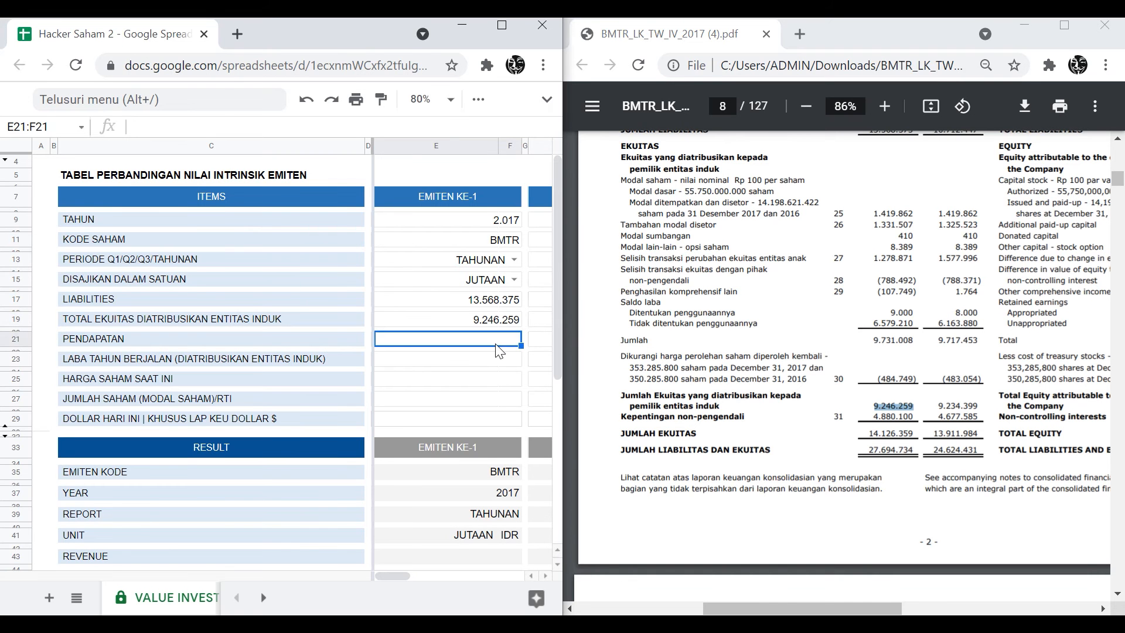
Step: Highlight the 2017 PENDAPATAN figure on the report's page 9 and set PENDAPATAN for EMITEN KE-1 to 10.829.450
left_click(751, 374)
scroll(751, 374, "down", 8)
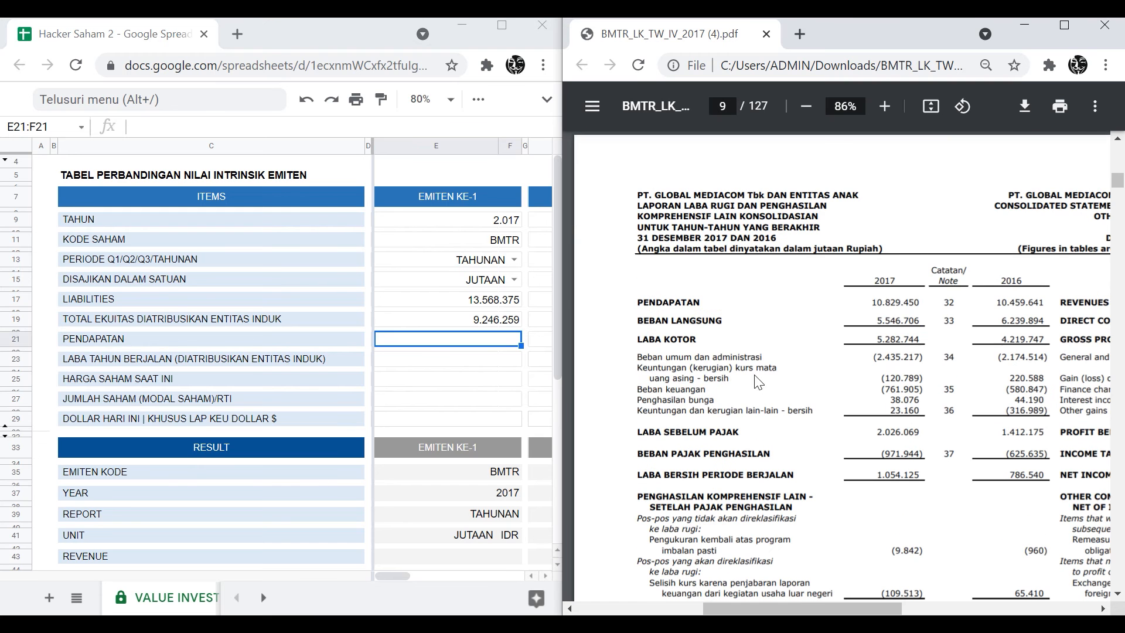
left_click_drag(869, 304, 930, 304)
left_click(469, 340)
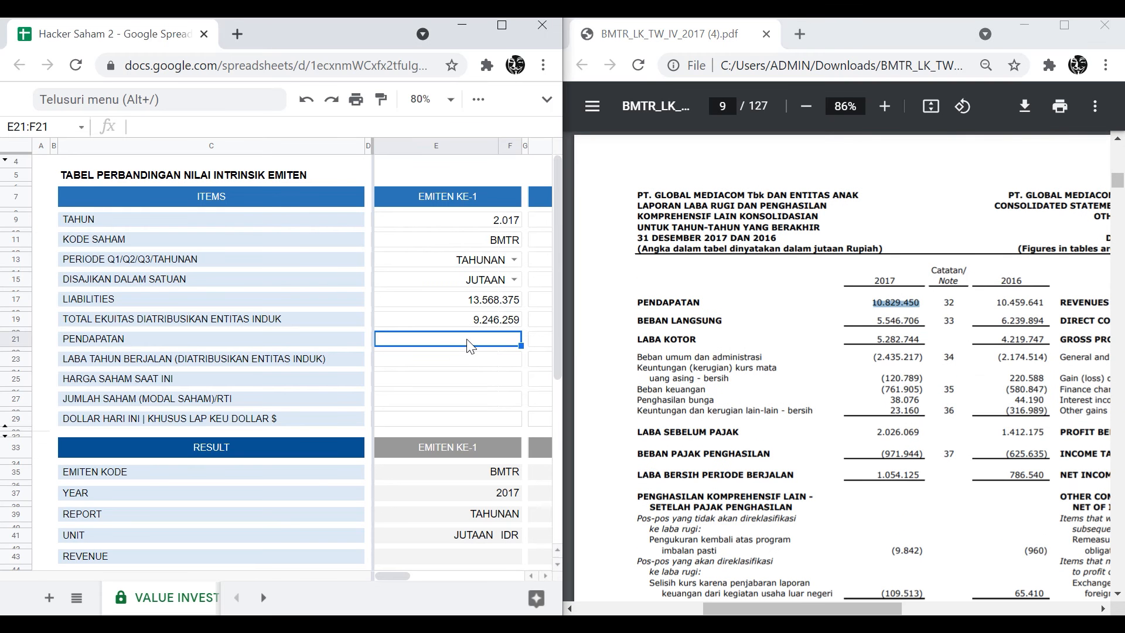
type("1082")
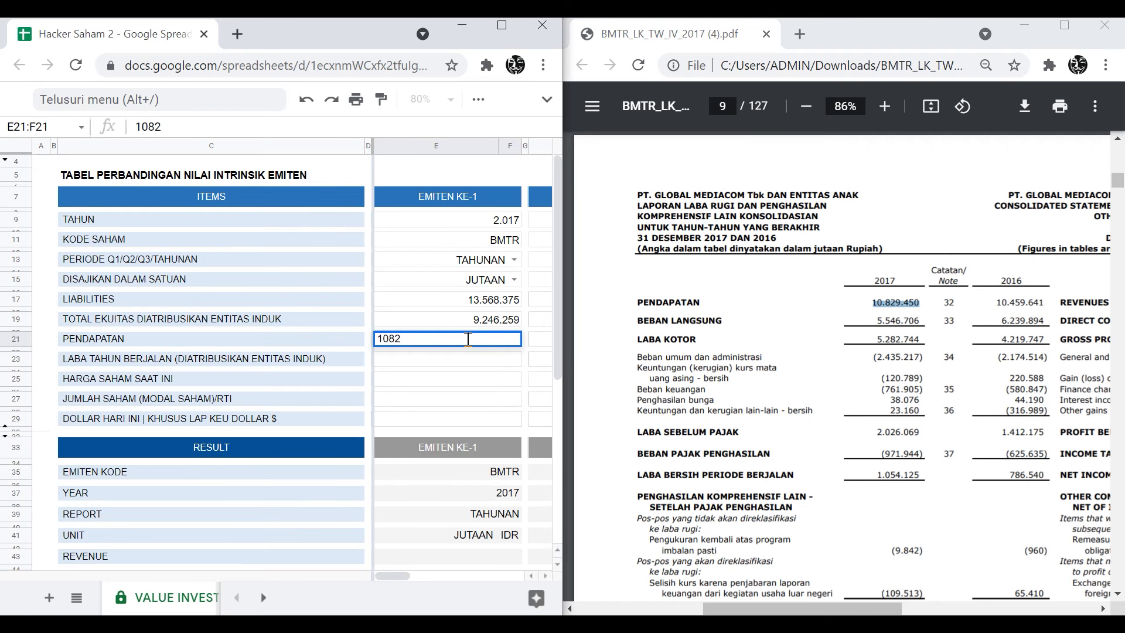
type("9450")
key("Return")
Step: Highlight the 2017 profit attributable to pemilik entitas induk in the report and set LABA TAHUN BERJALAN for EMITEN KE-1 to 493.835
left_click(772, 402)
scroll(774, 404, "down", 1)
scroll(774, 405, "down", 5)
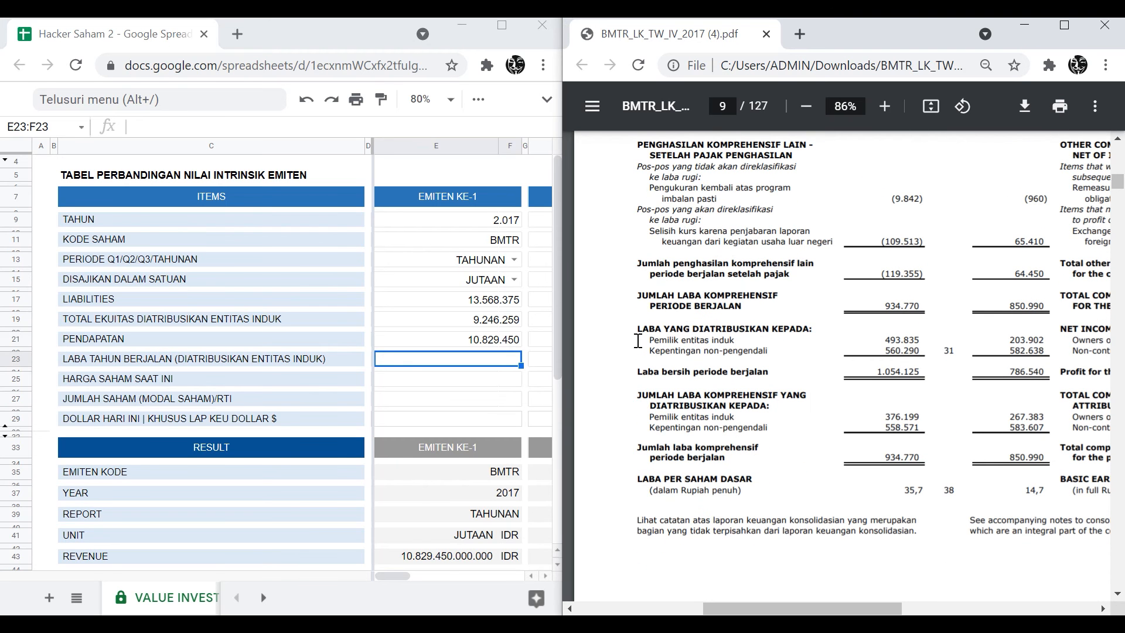
left_click_drag(637, 330, 737, 341)
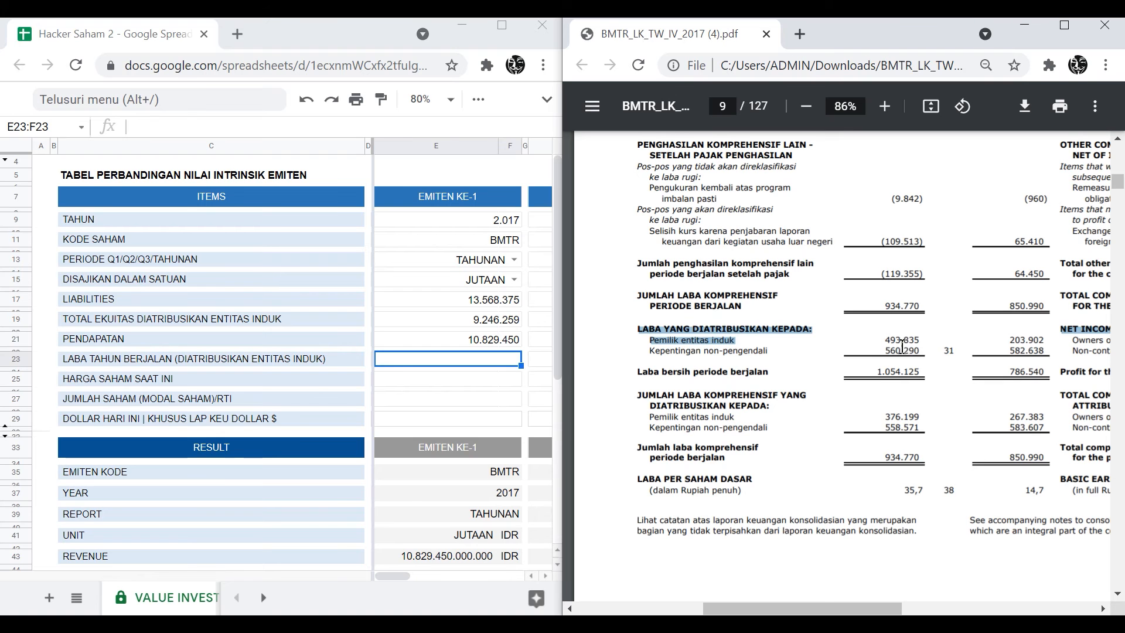
left_click_drag(884, 339, 924, 343)
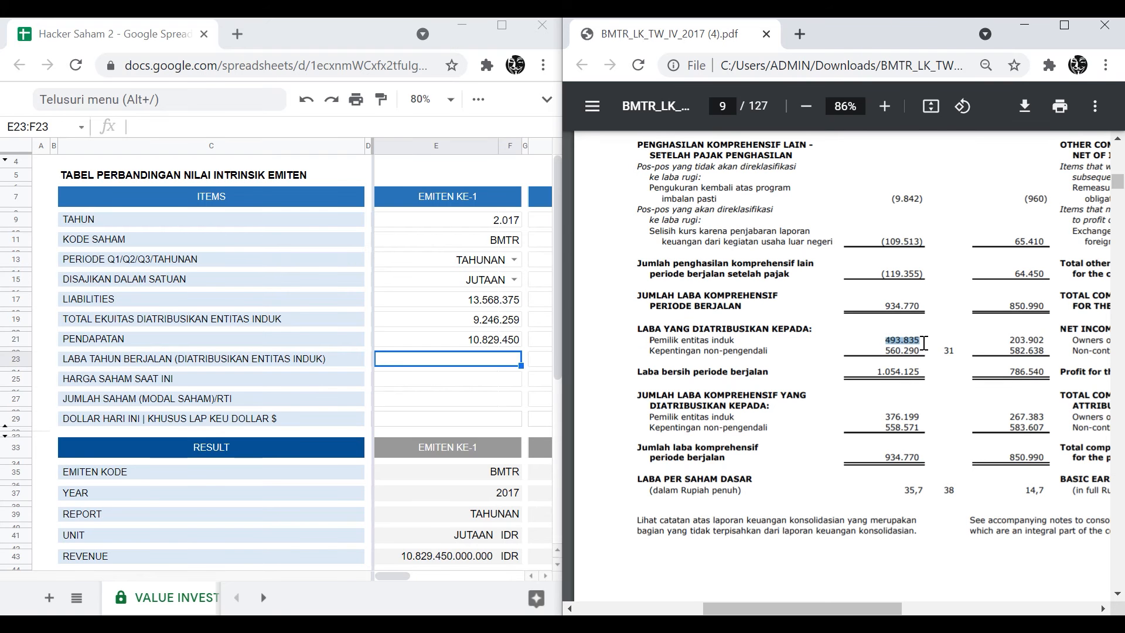
left_click(500, 366)
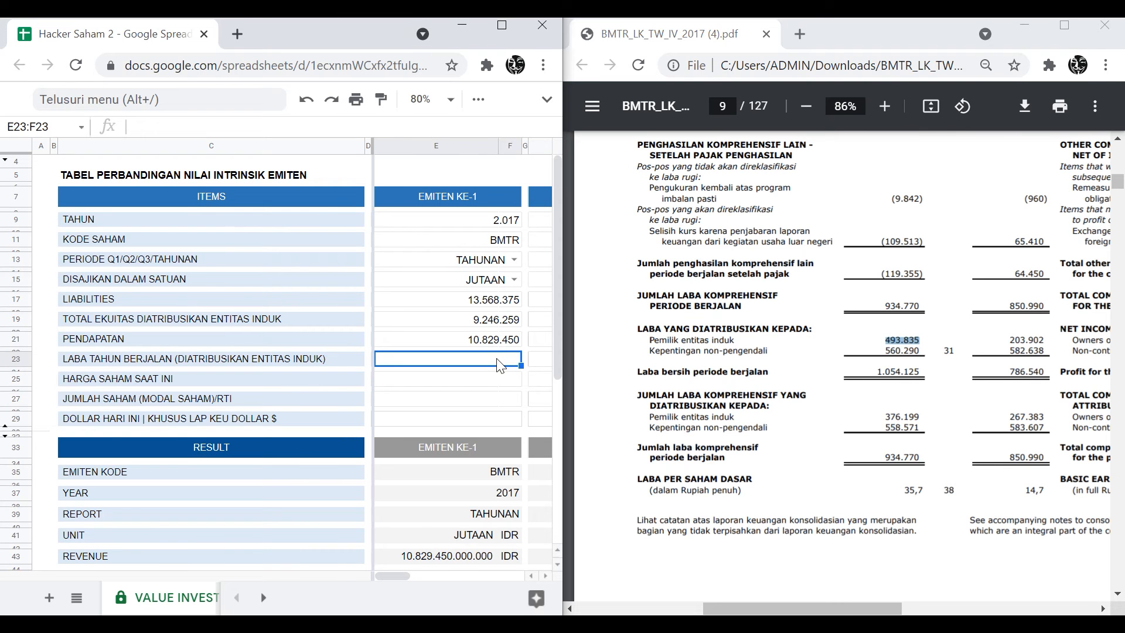
type("493835")
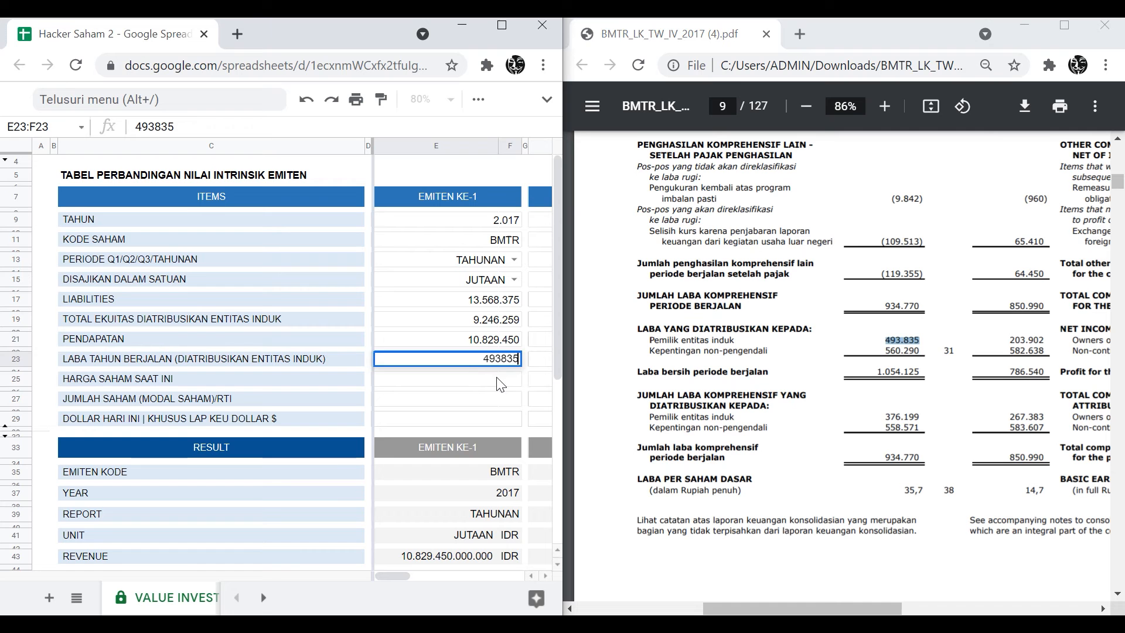
key("Return")
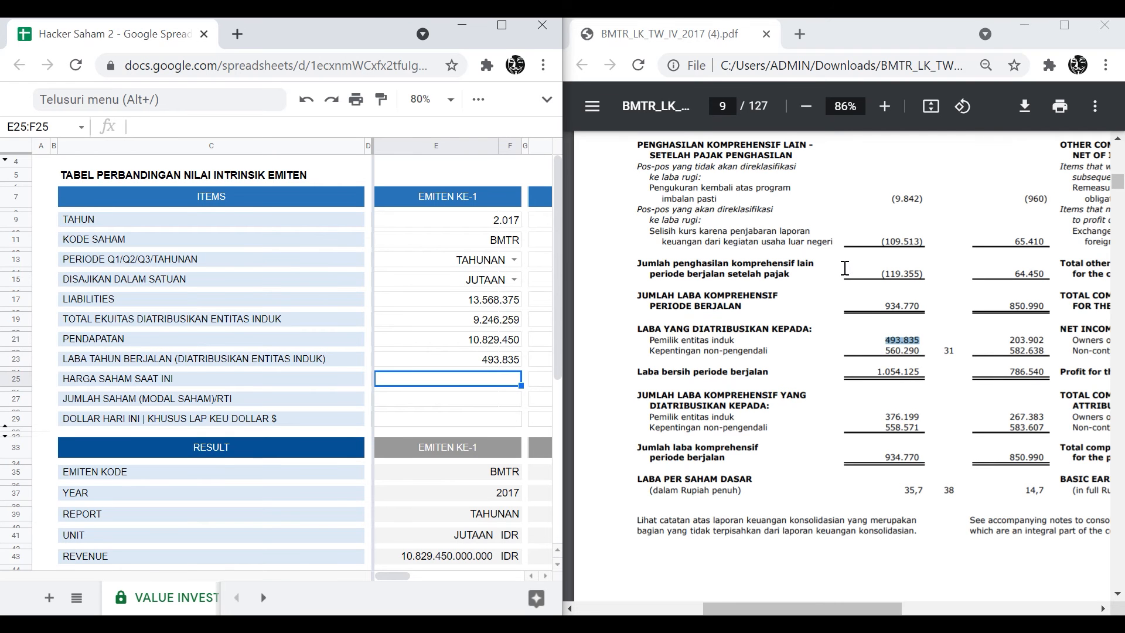
Step: Search Google for BMTR IDX in a new browser tab and show the five-year share price chart
left_click(800, 34)
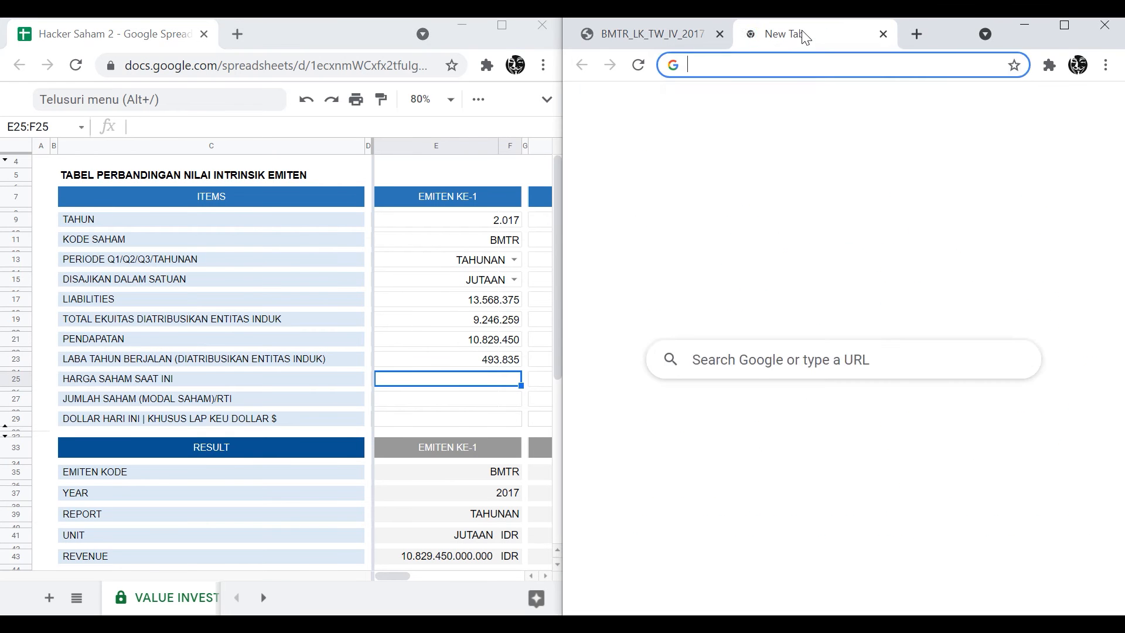
type("I")
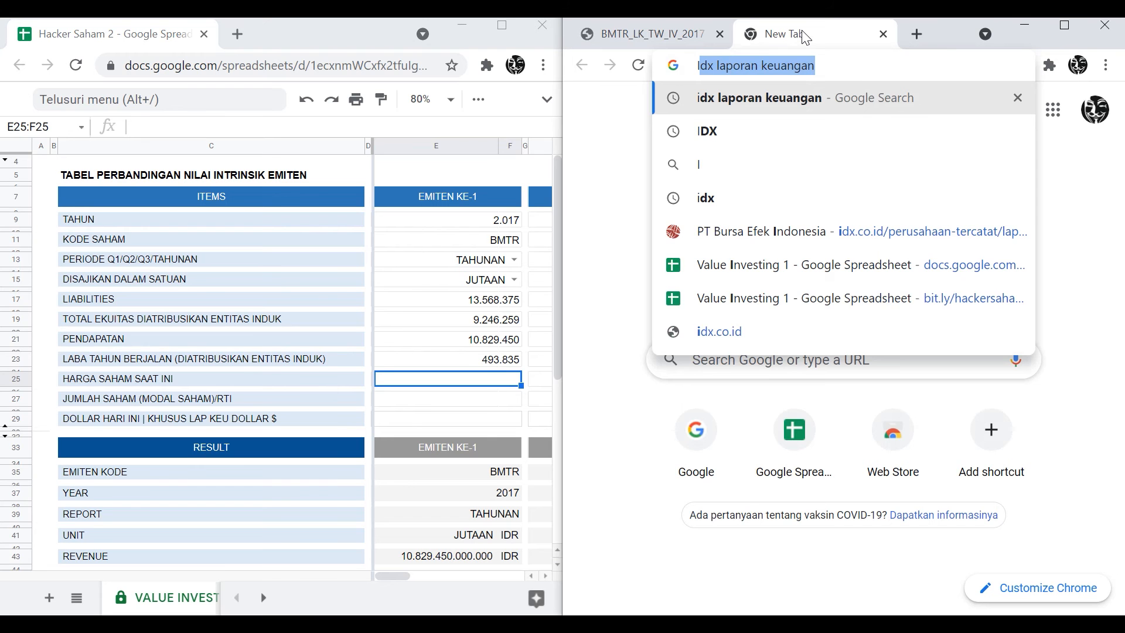
key("BackSpace")
type("goog")
key("Return")
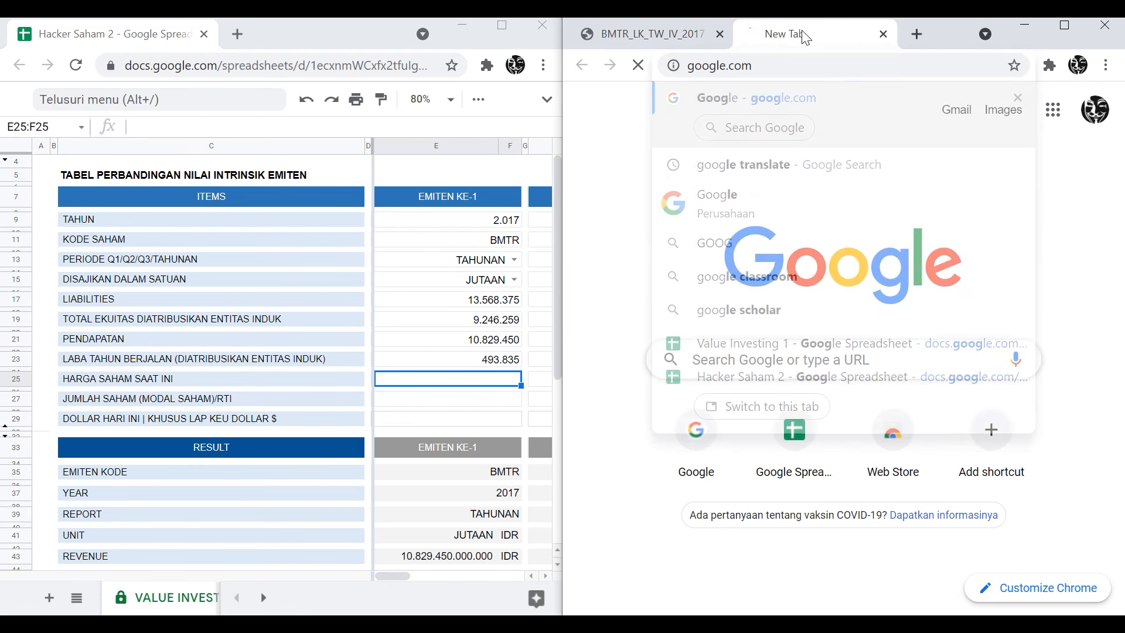
type("B")
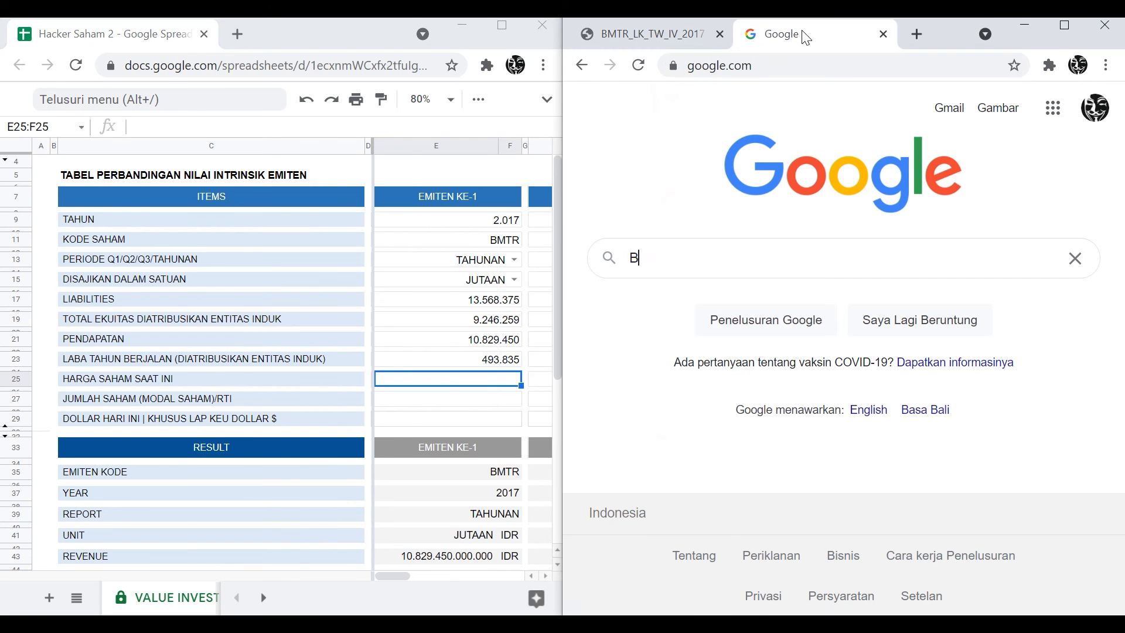
type("MTR IDX")
key("Return")
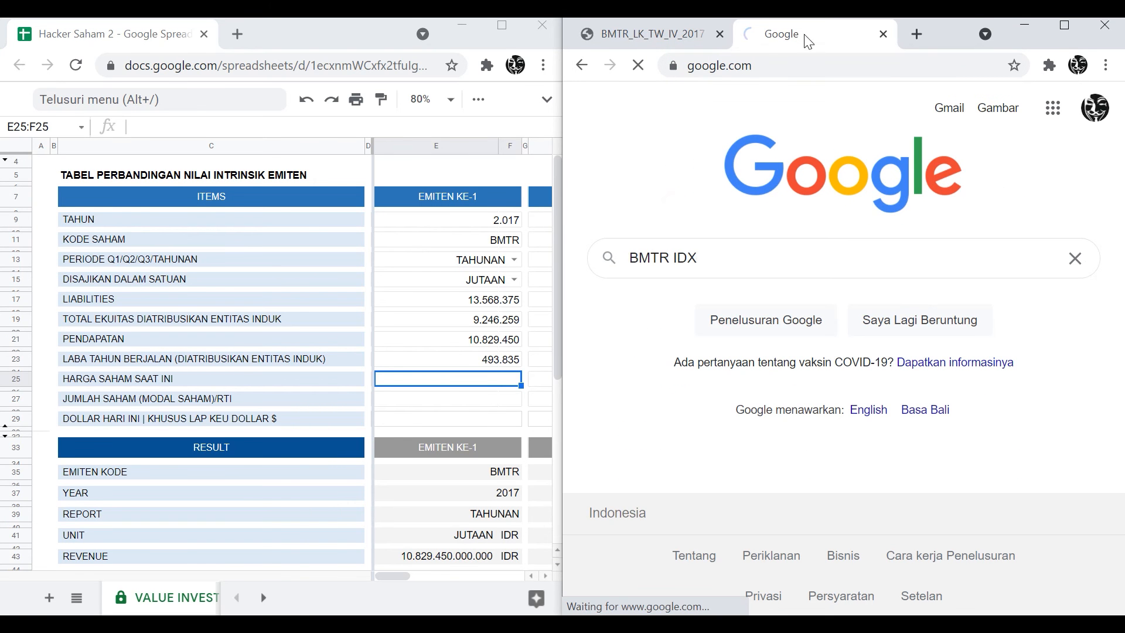
left_click(1063, 386)
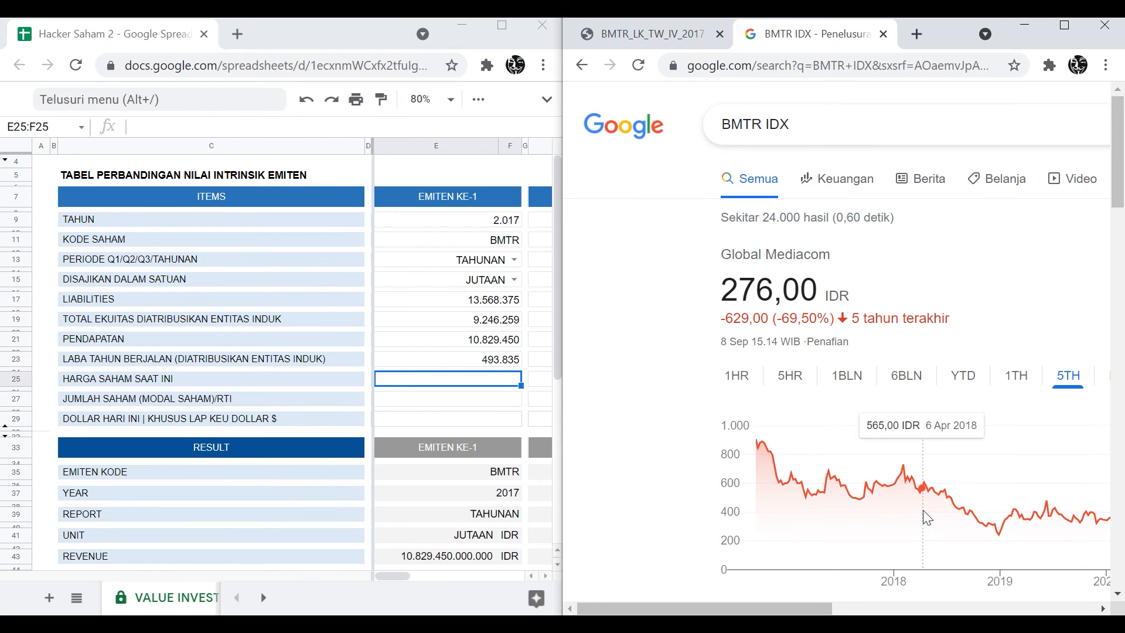
Step: Set HARGA SAHAM SAAT INI for EMITEN KE-1 to 565, the chart price for 6 Apr 2018
left_click(487, 387)
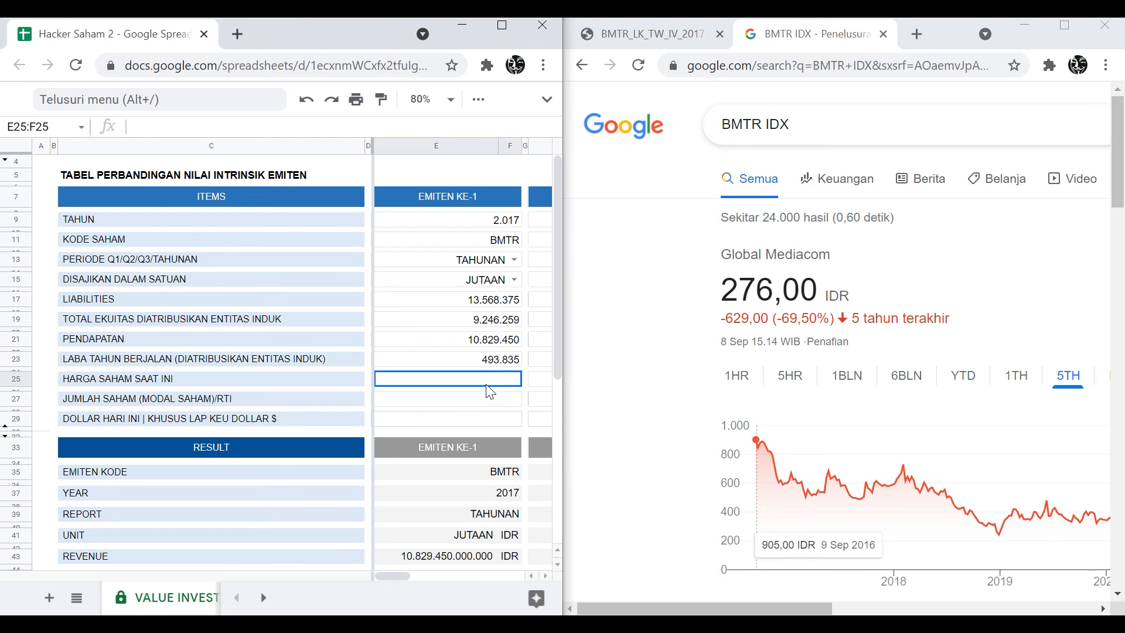
type("565")
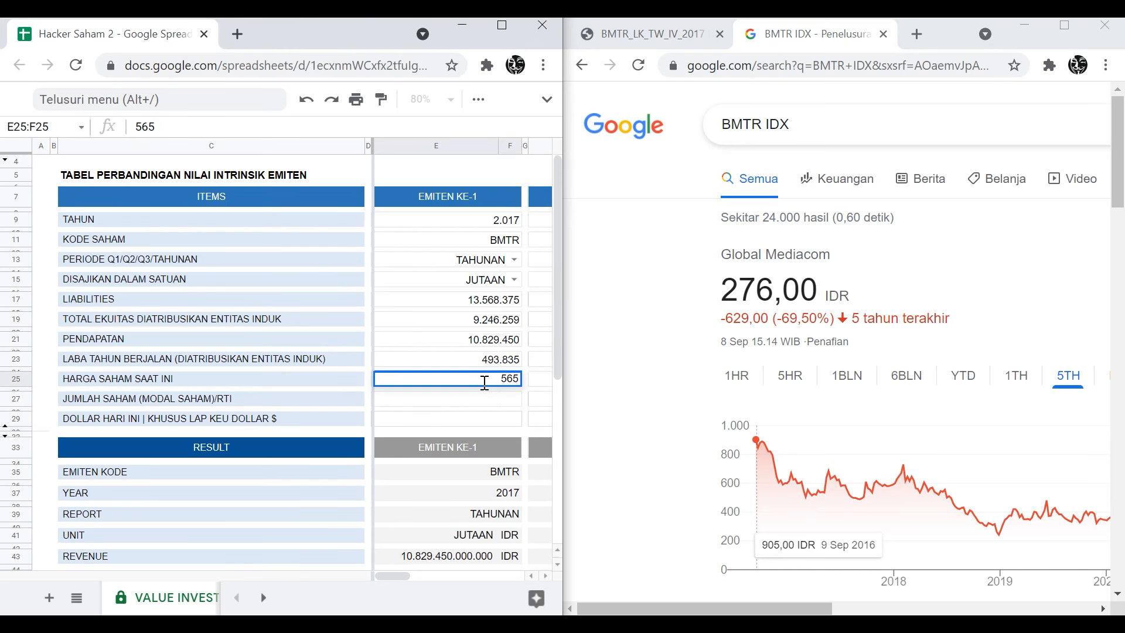
key("Return")
left_click(485, 384)
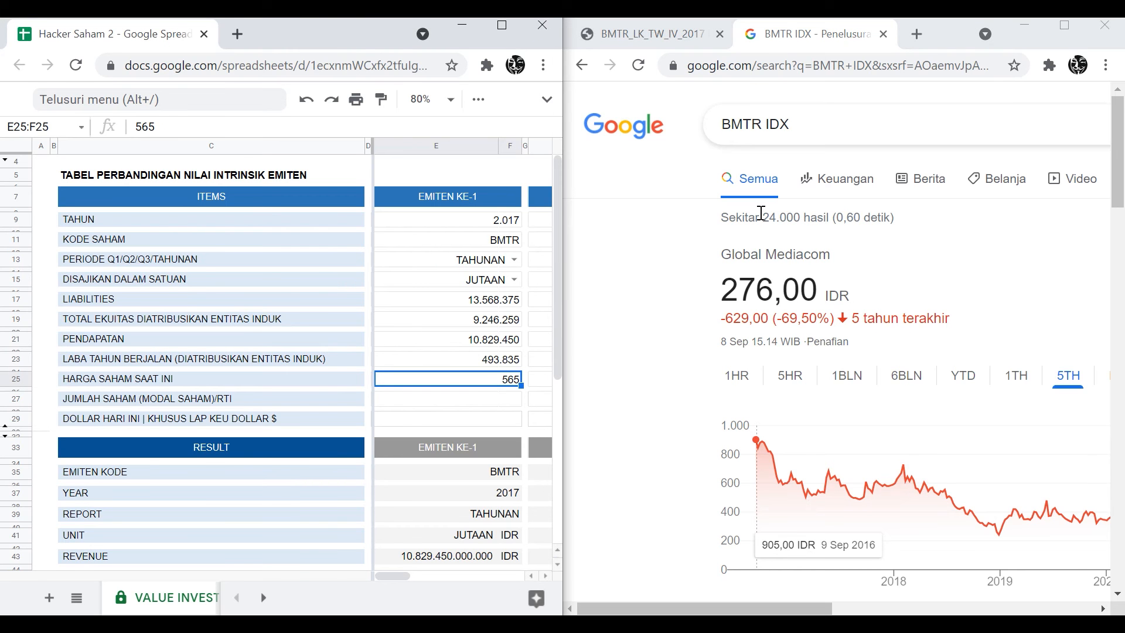
Step: Search for IDX in another new browser tab and open the exchange's Laporan Keuangan page
left_click(917, 34)
type("IDX")
key("Return")
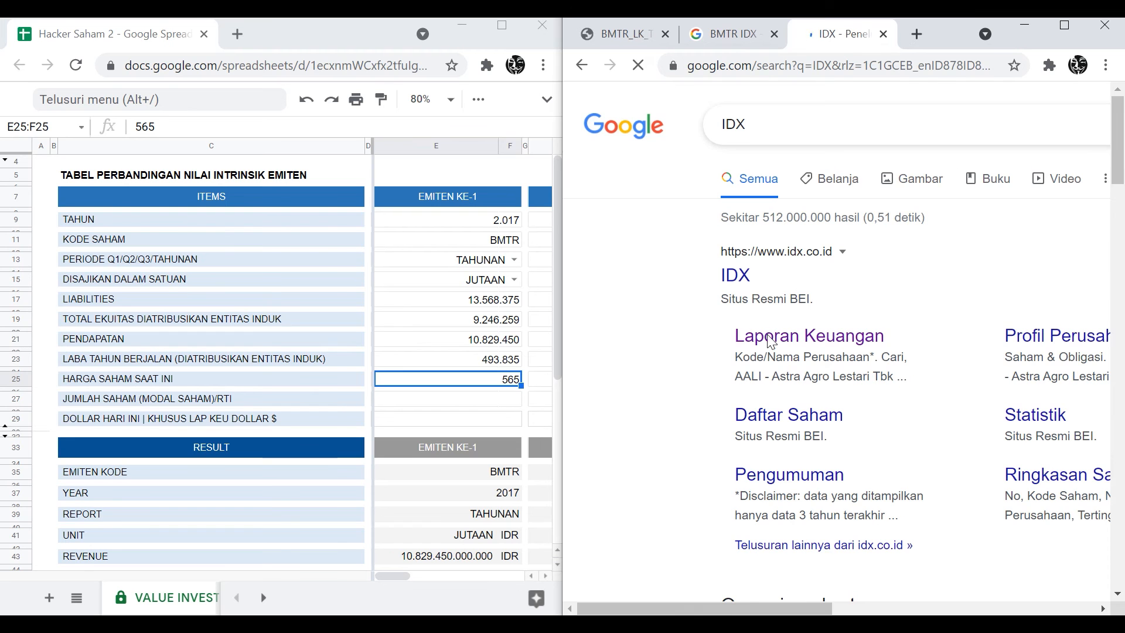
left_click(770, 338)
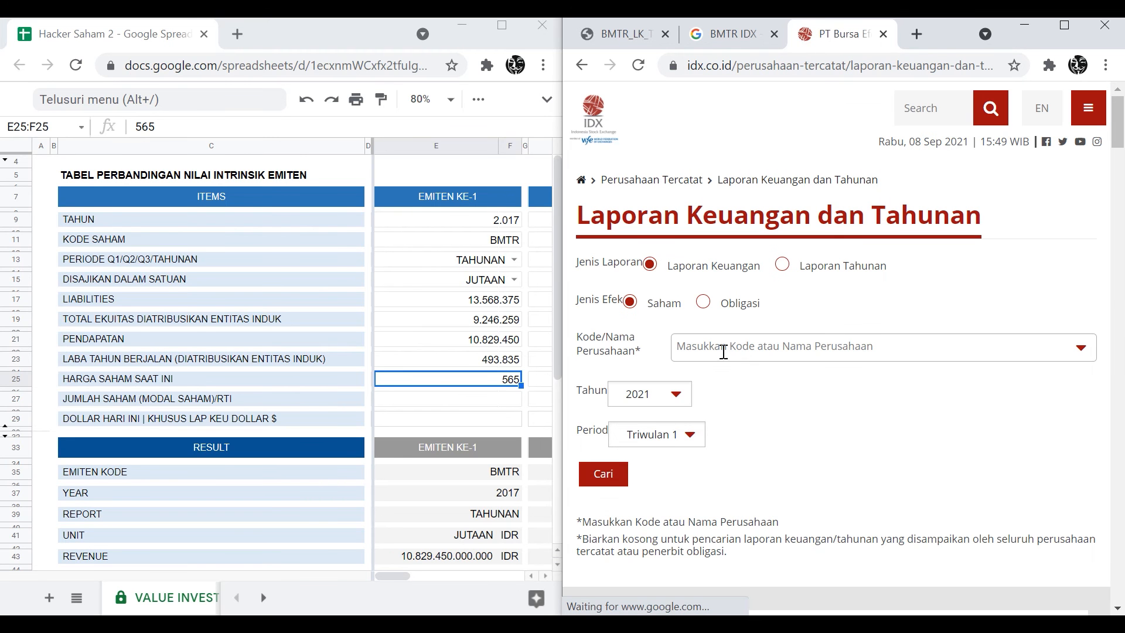
Step: Search the IDX financial reports for company BMTR with period Tahunan and year 2018
left_click(724, 351)
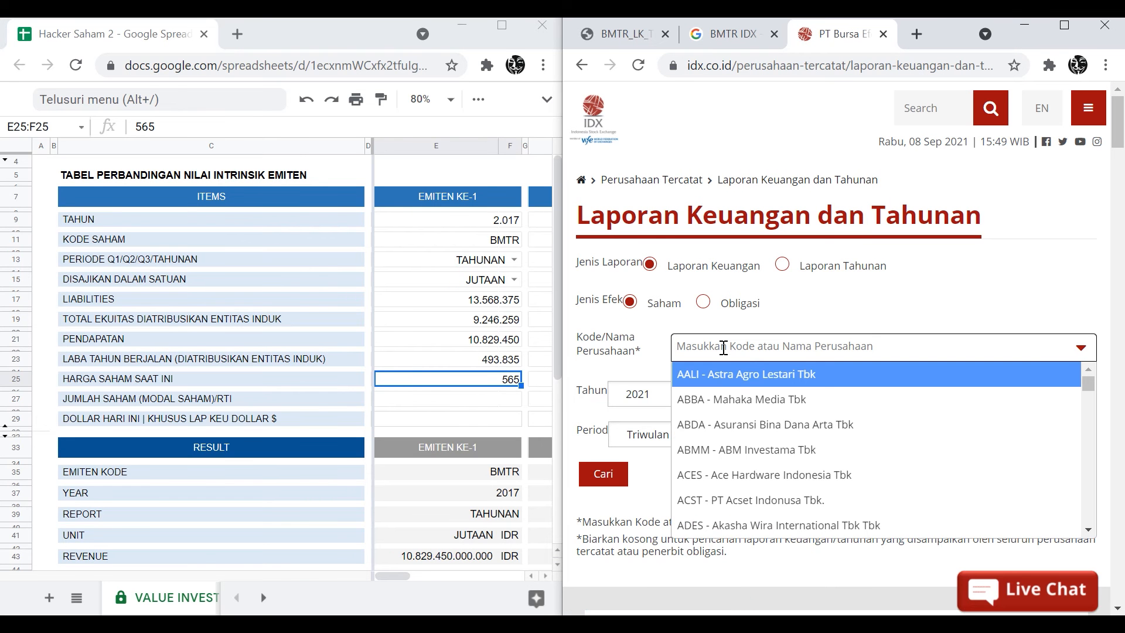
type("BMTR")
left_click(737, 380)
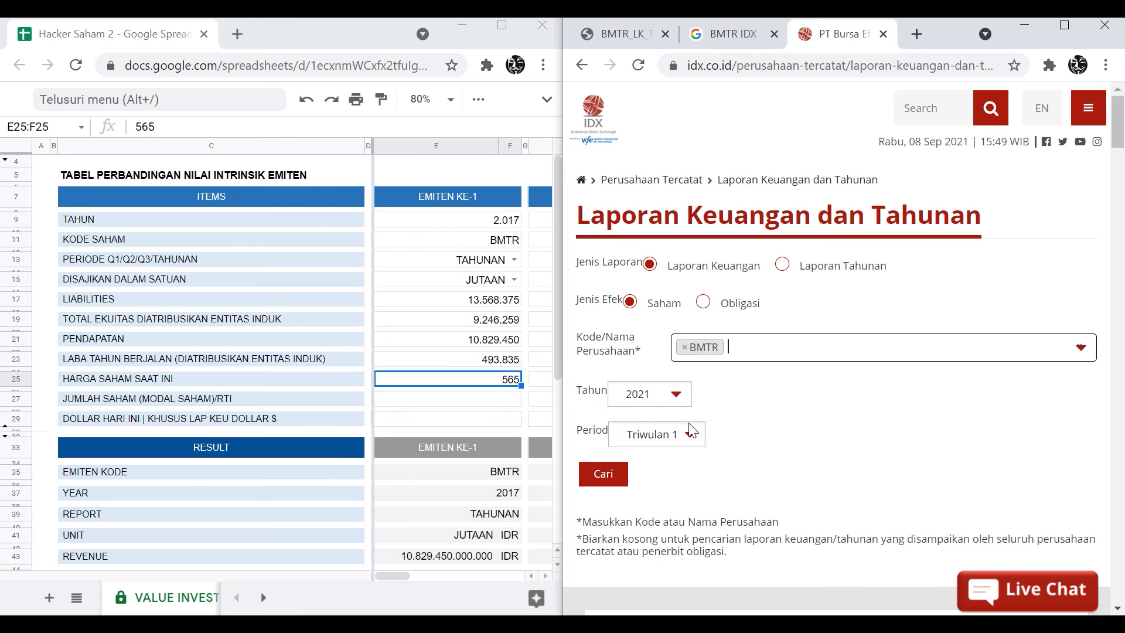
left_click(691, 431)
left_click(673, 499)
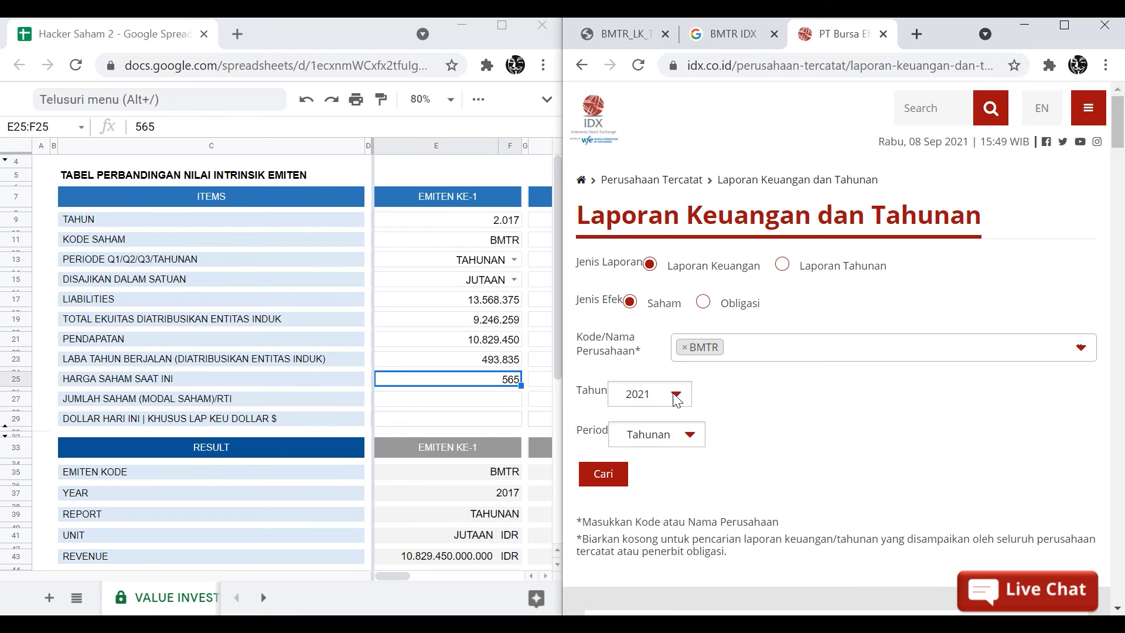
left_click(677, 398)
left_click(646, 458)
left_click(603, 473)
Step: Highlight the publication date of BMTR's 2018 annual report in the results and check which years the search offers
scroll(767, 448, "down", 3)
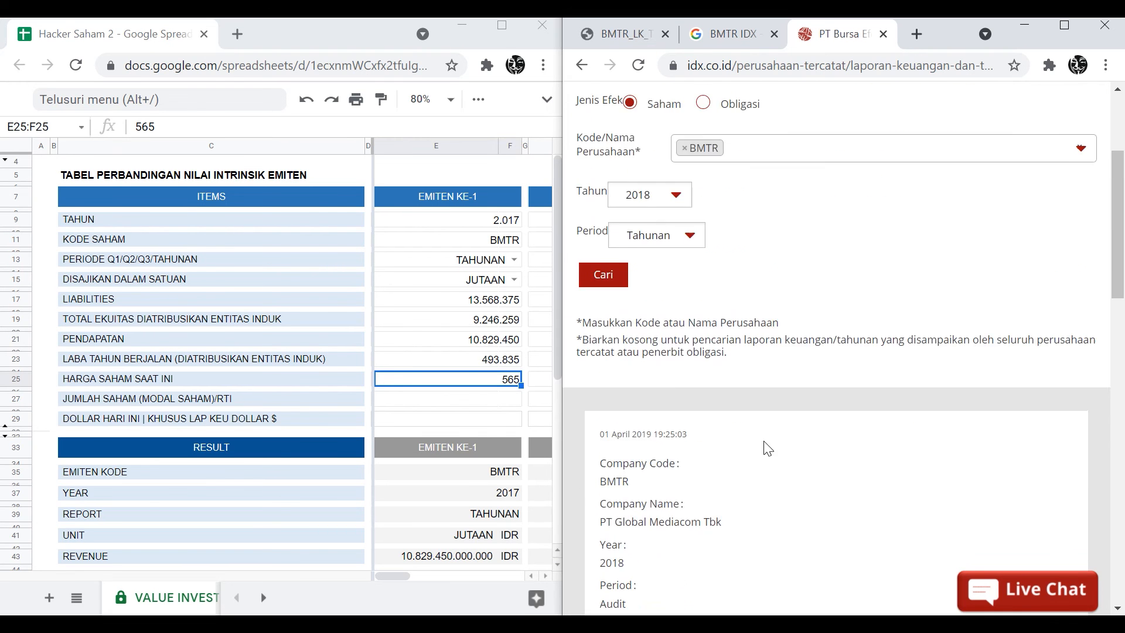
left_click_drag(600, 370, 690, 370)
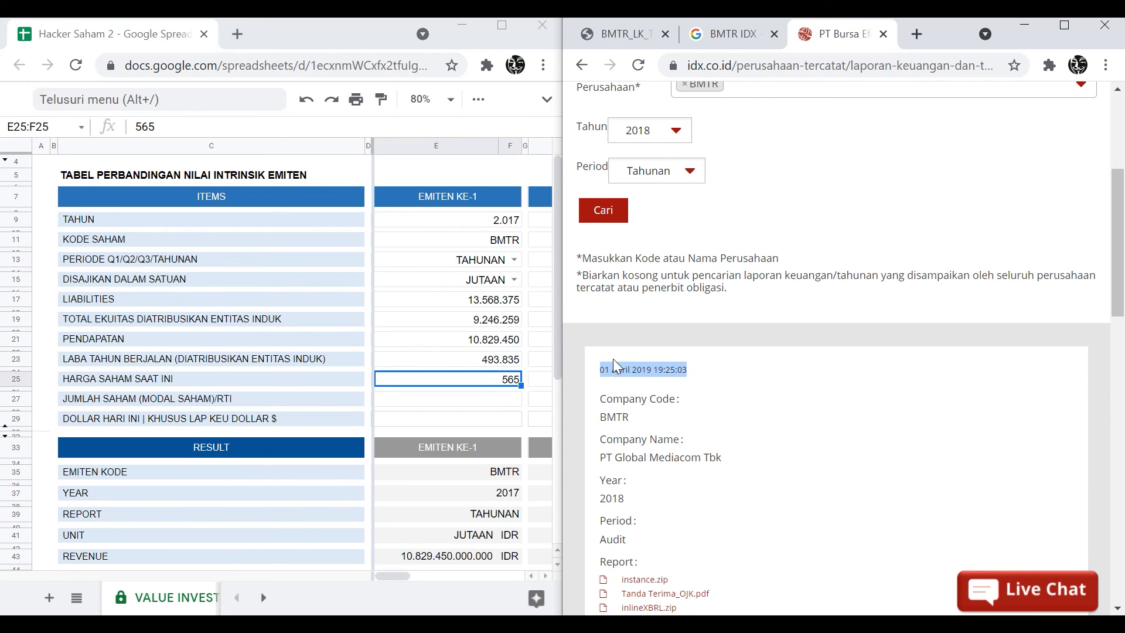
scroll(618, 361, "up", 1)
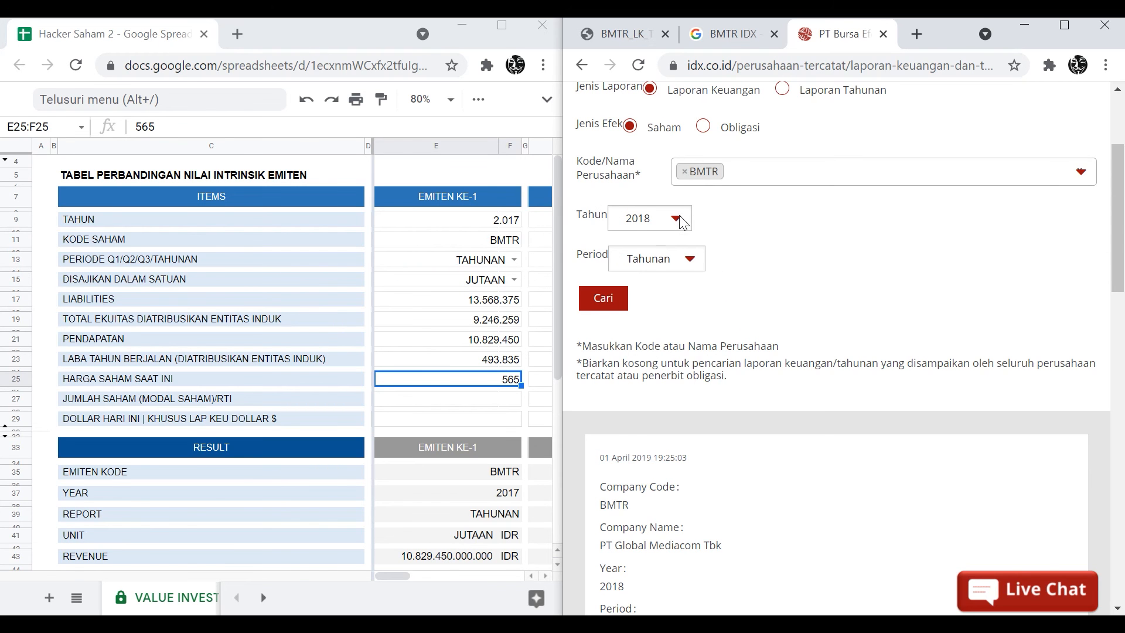
left_click(639, 226)
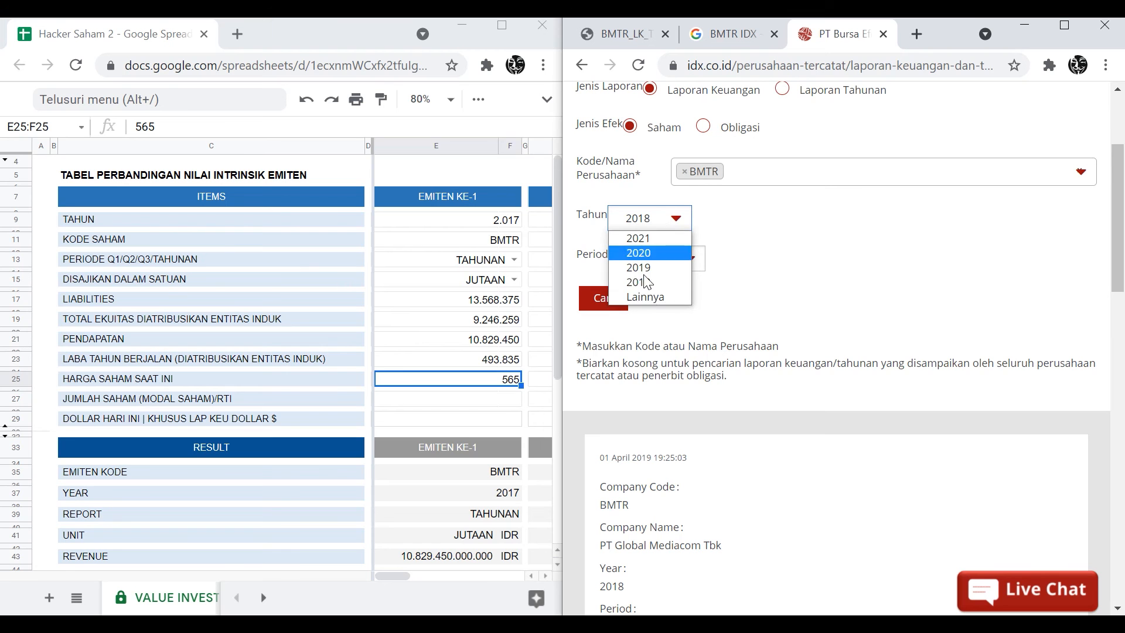
left_click(839, 271)
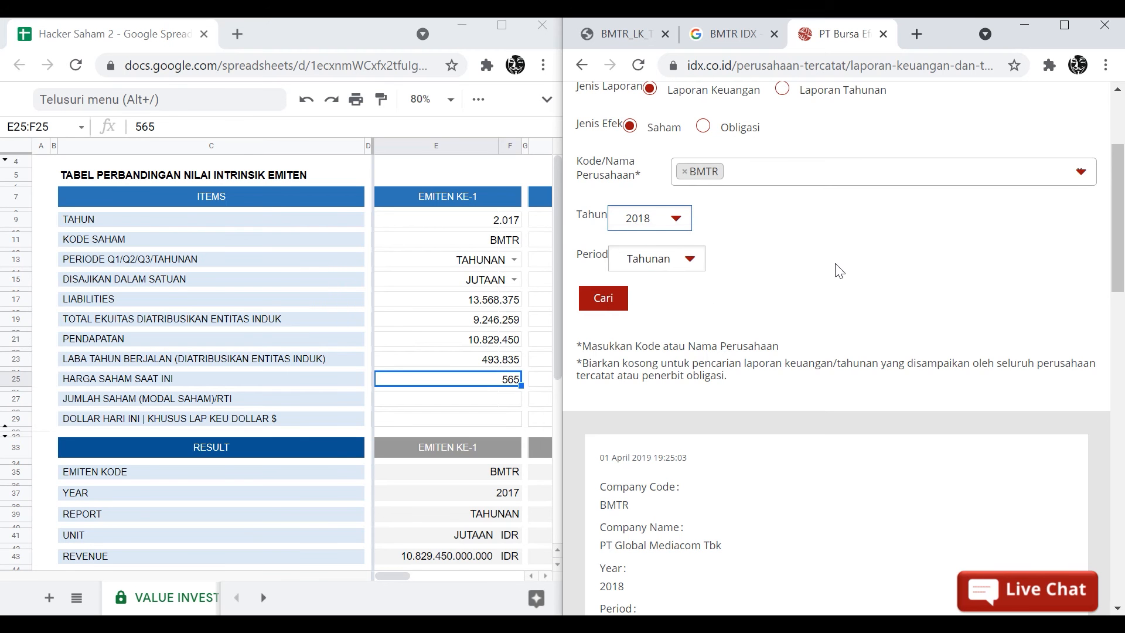
scroll(839, 270, "down", 1)
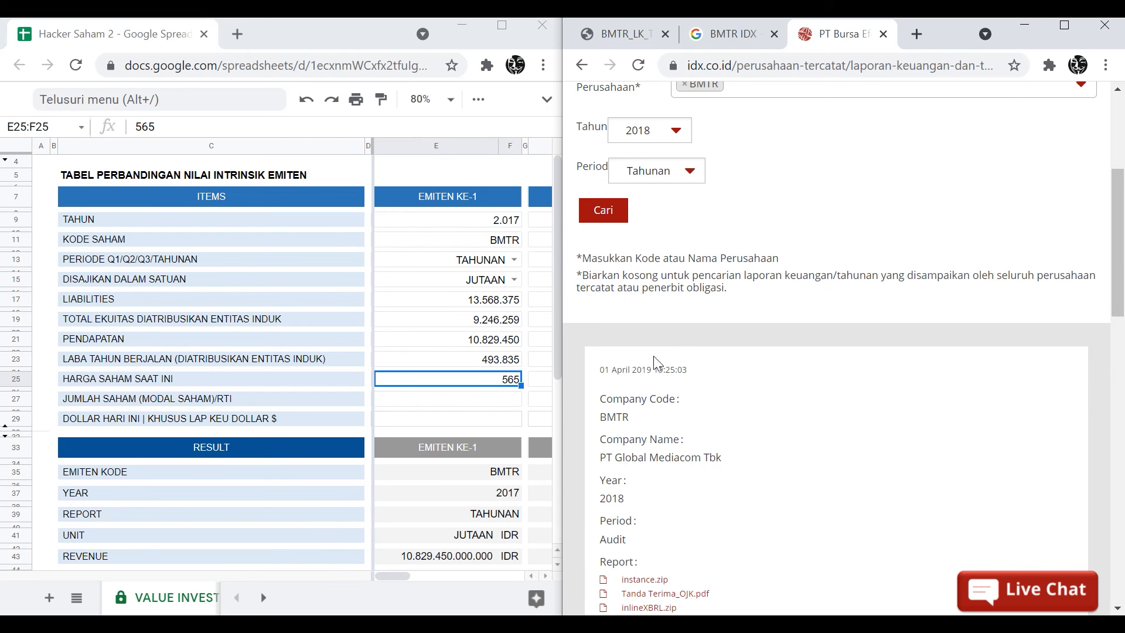
Step: Find the 2017 MODAL SAHAM note in the BMTR report by searching for "modal saham", for the empty JUMLAH SAHAM cell
left_click(504, 399)
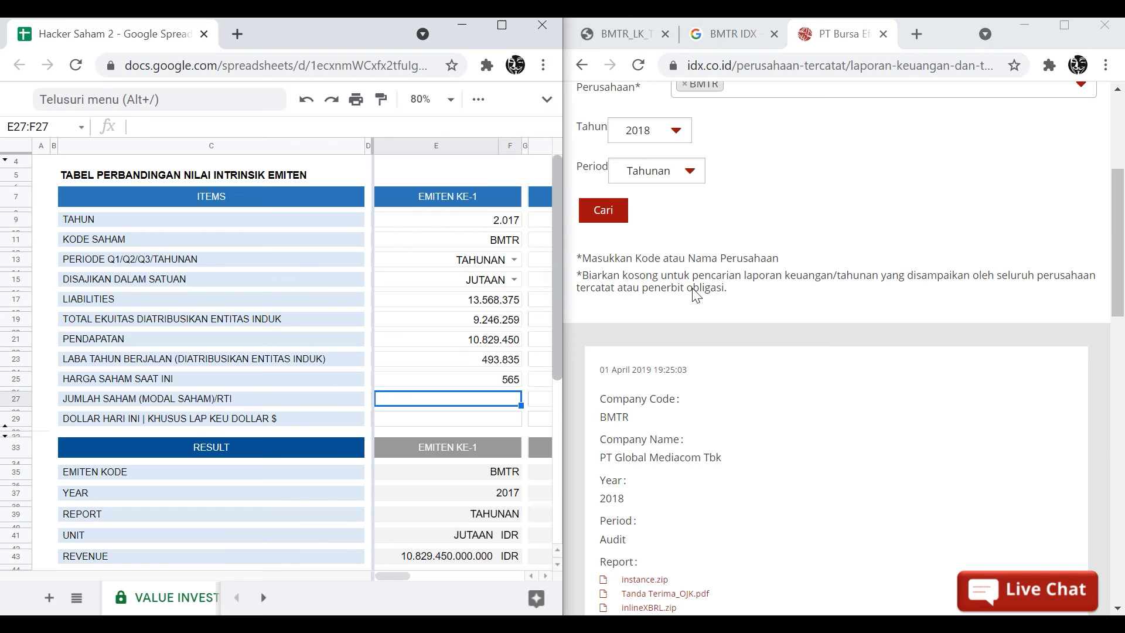
left_click(615, 30)
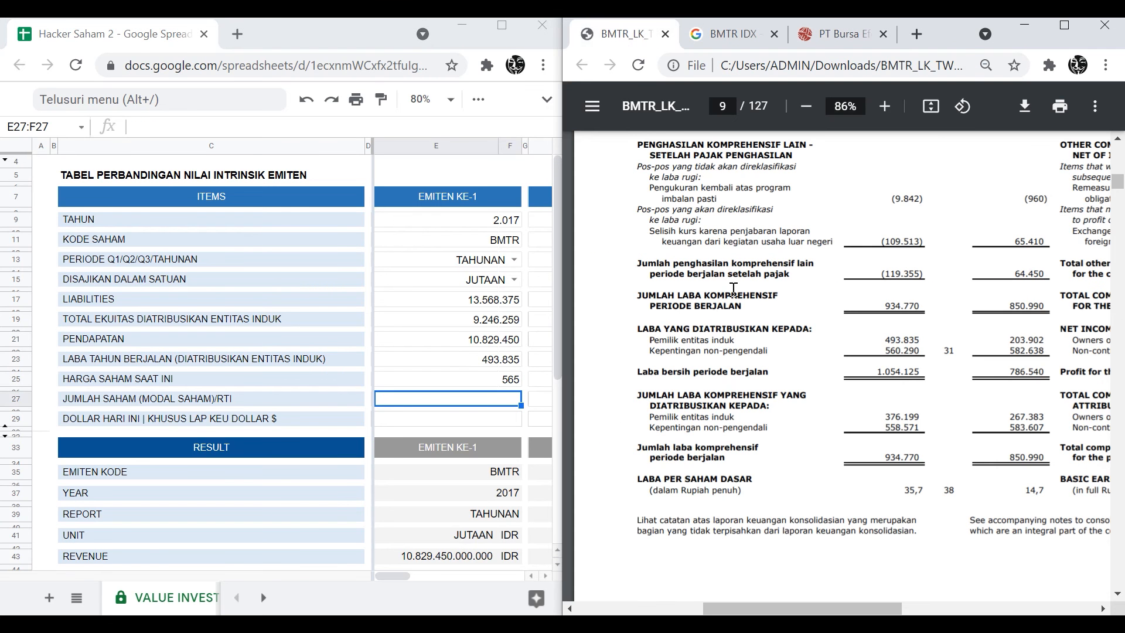
key("ctrl+f")
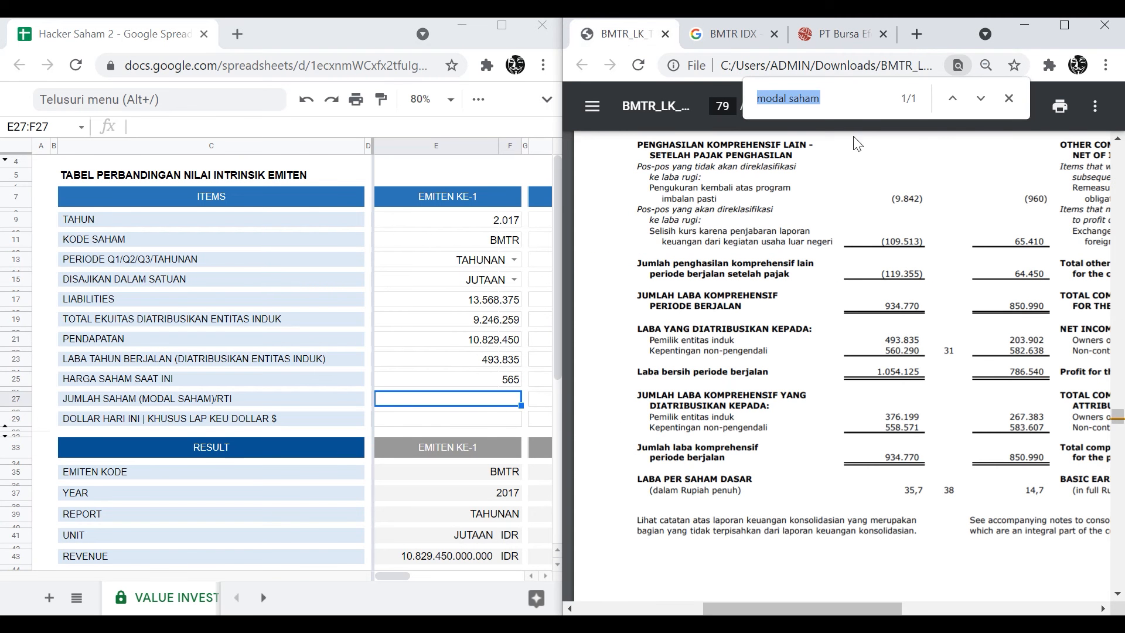
left_click(861, 110)
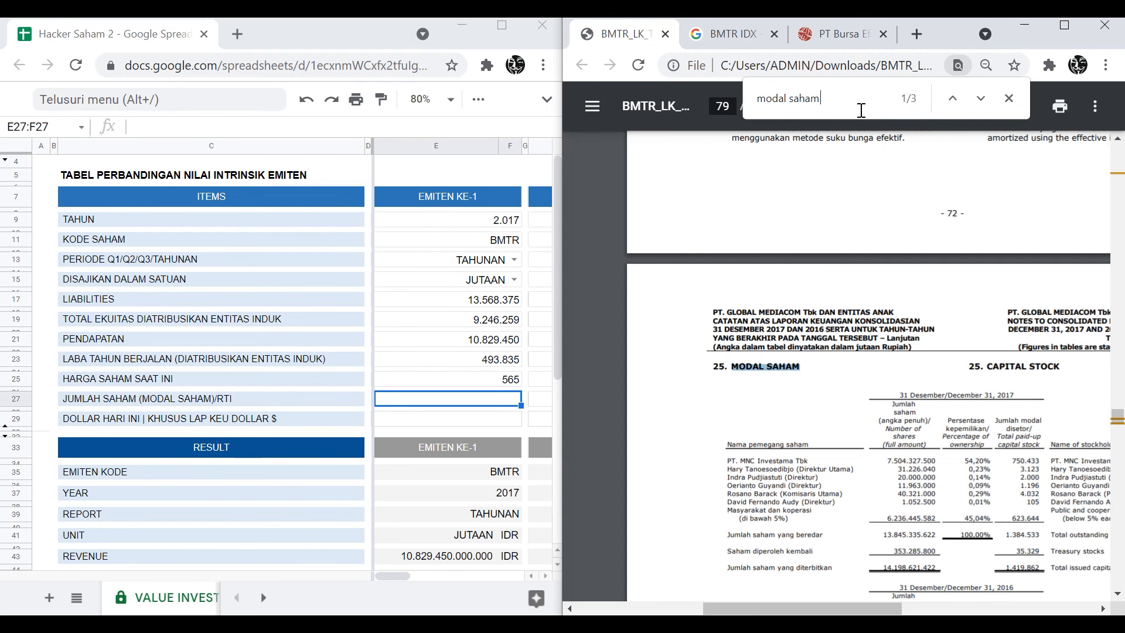
left_click(853, 426)
scroll(842, 414, "down", 5)
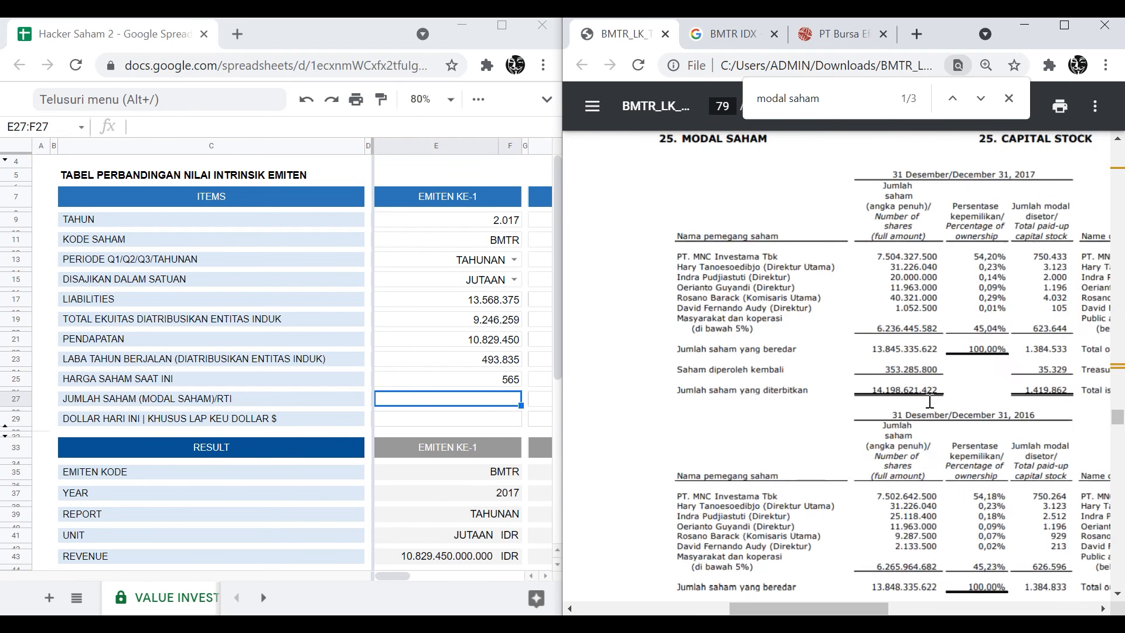
scroll(928, 404, "up", 3, "ctrl")
scroll(930, 403, "up", 3)
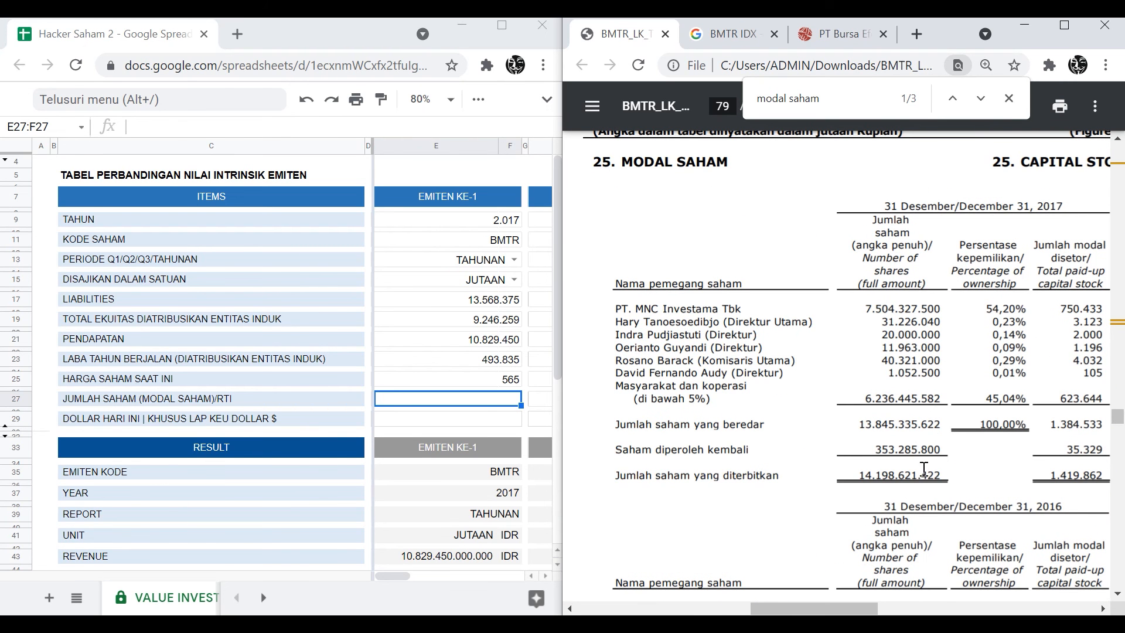
left_click_drag(856, 476, 944, 475)
left_click(490, 400)
double_click(490, 400)
type("14")
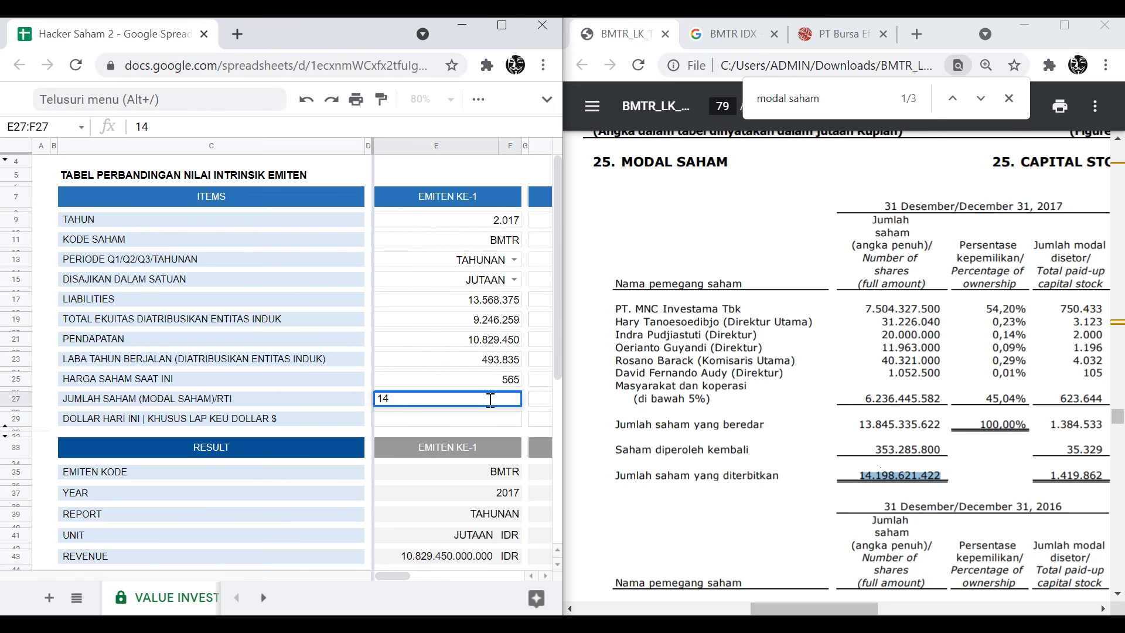
type("198621422")
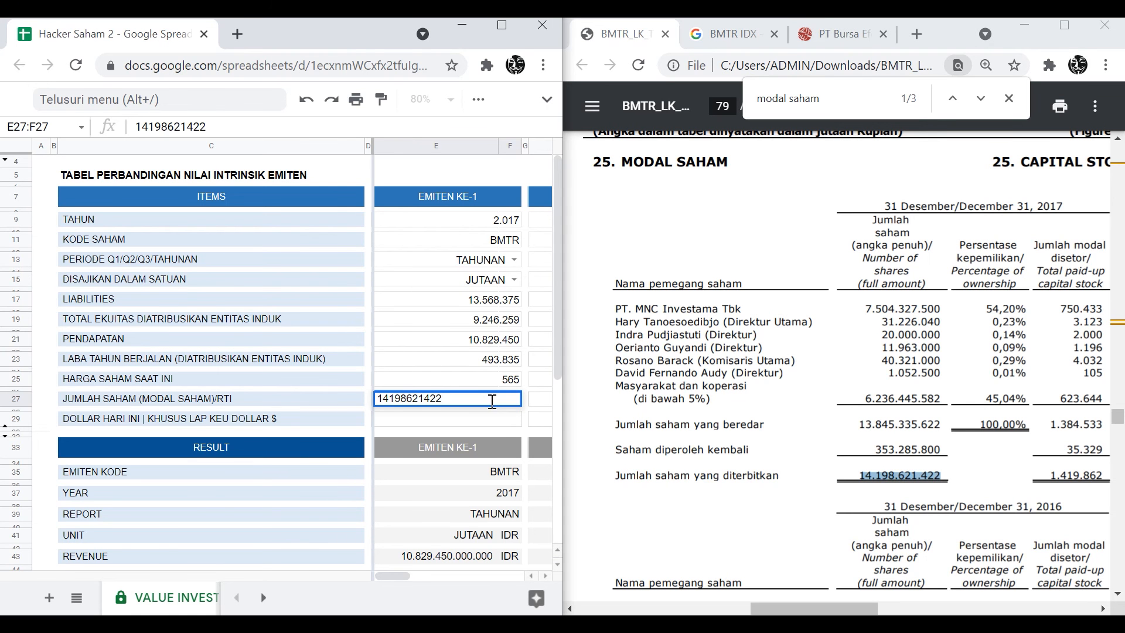
left_click(499, 419)
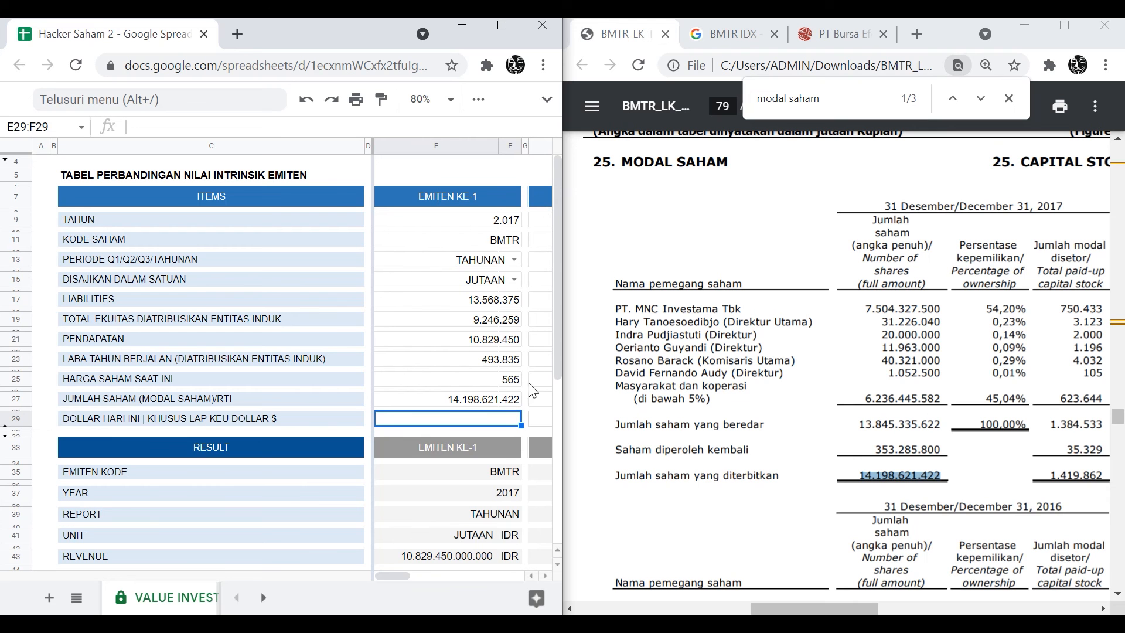
Step: Maximize the spreadsheet window and review the 2017 RESULT figures of EMITEN KE-1 against the still empty years 2018 to 2021
left_click(460, 430)
left_click(498, 28)
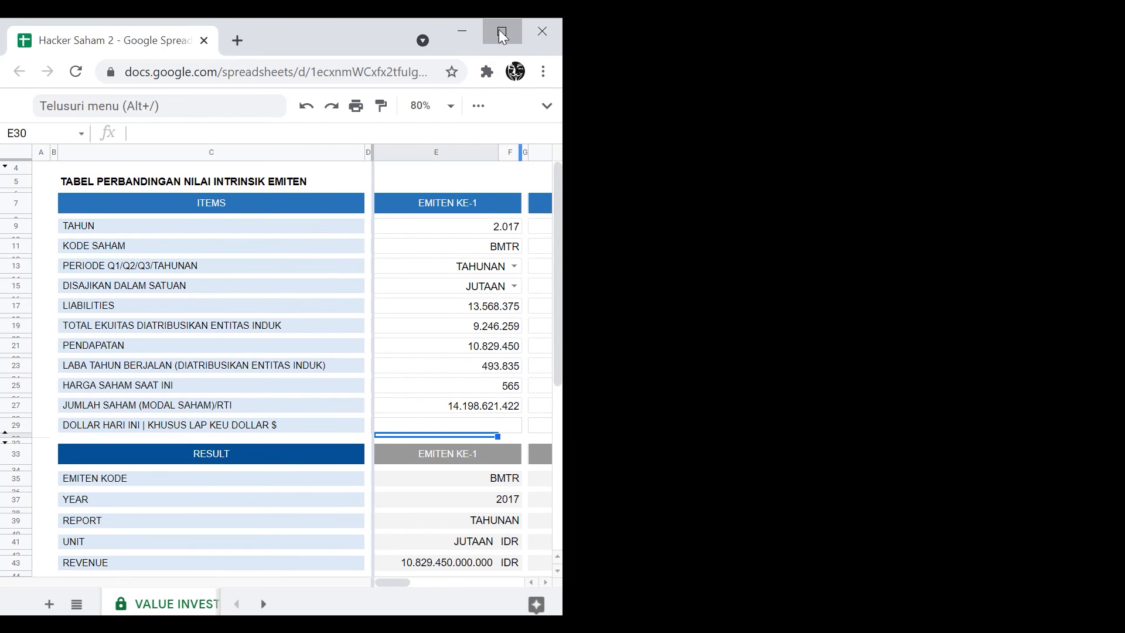
scroll(1071, 410, "down", 6)
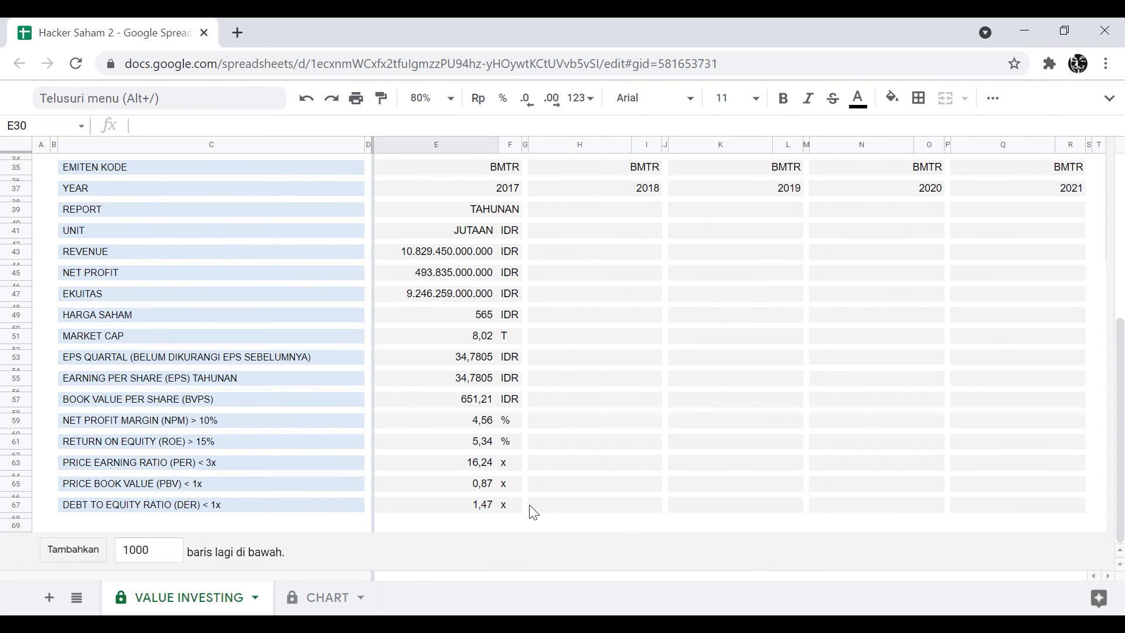
scroll(651, 484, "up", 5)
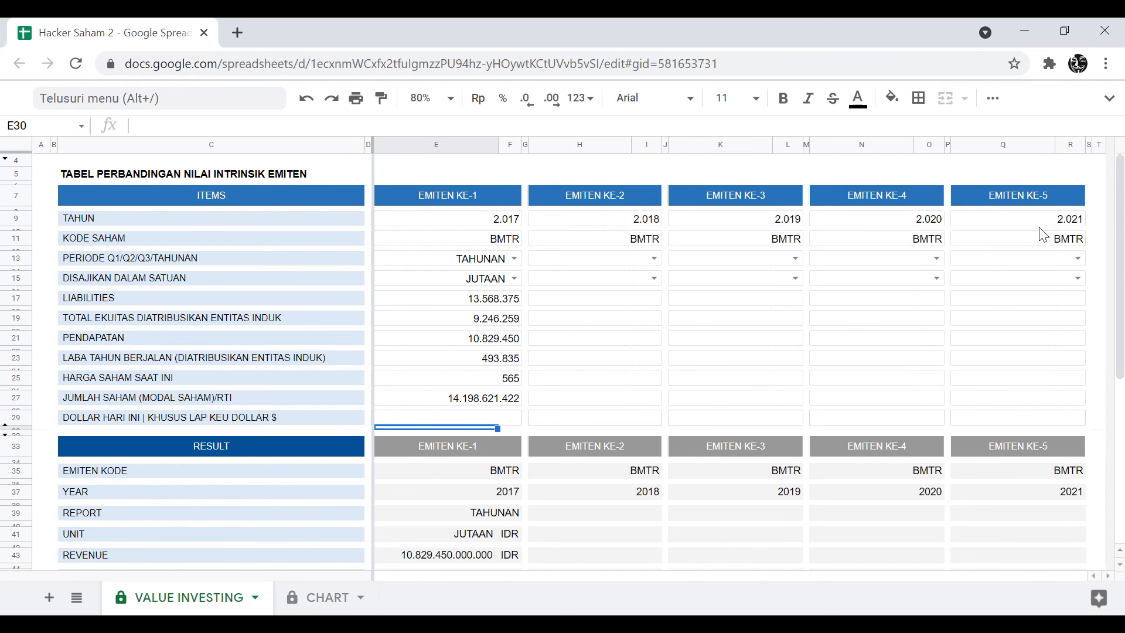
scroll(1044, 242, "down", 1)
scroll(1044, 242, "down", 4)
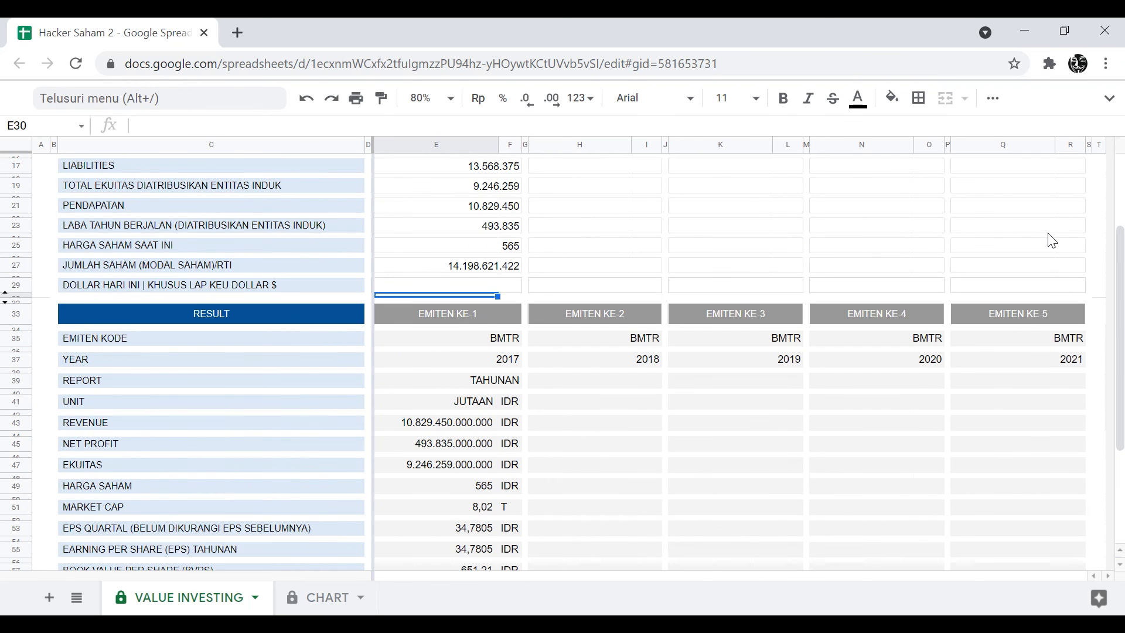
scroll(1048, 235, "down", 1)
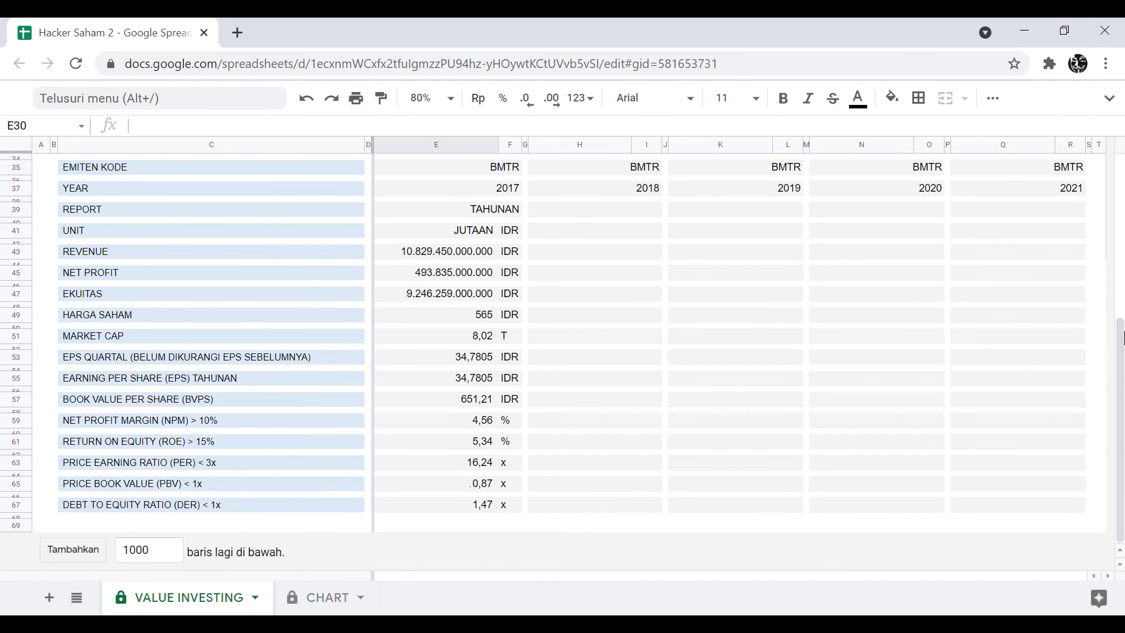
scroll(1120, 284, "up", 6)
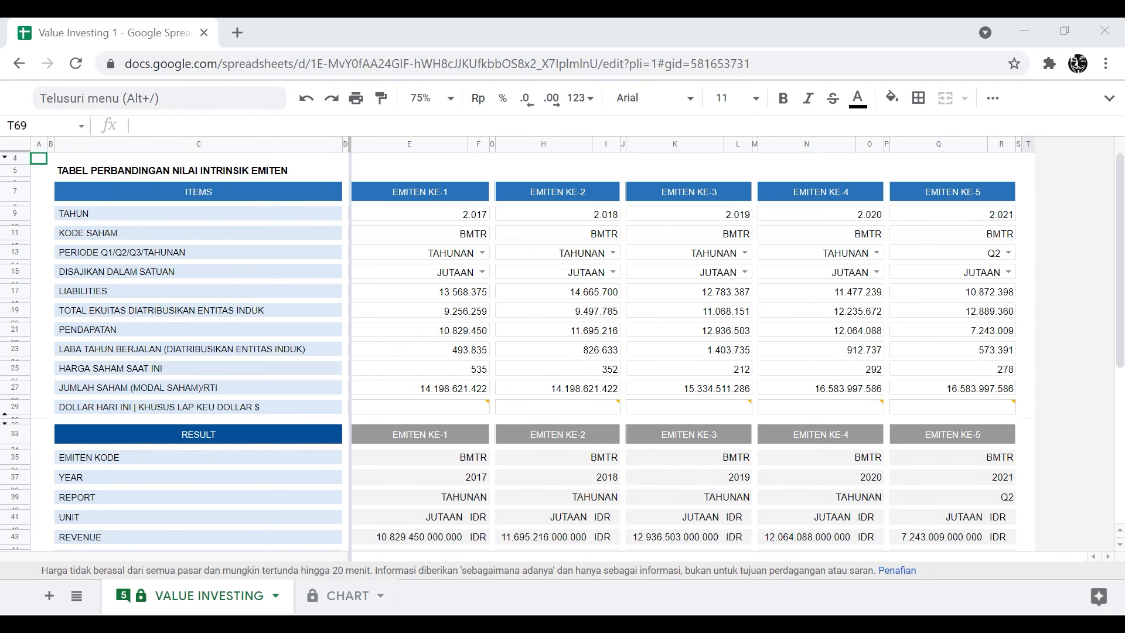
Step: Review the completed 2017–2021 BMTR table in Value Investing 1 and highlight the rows from NET PROFIT MARGIN to DEBT TO EQUITY RATIO
scroll(563, 351, "down", 2)
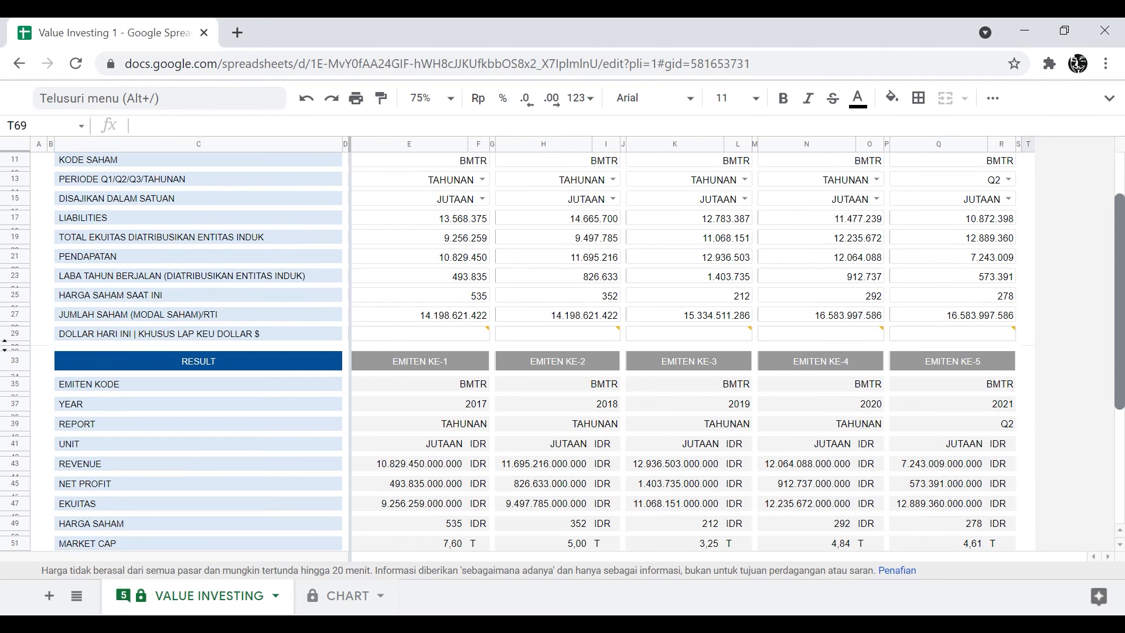
scroll(562, 351, "down", 1)
scroll(562, 351, "down", 3)
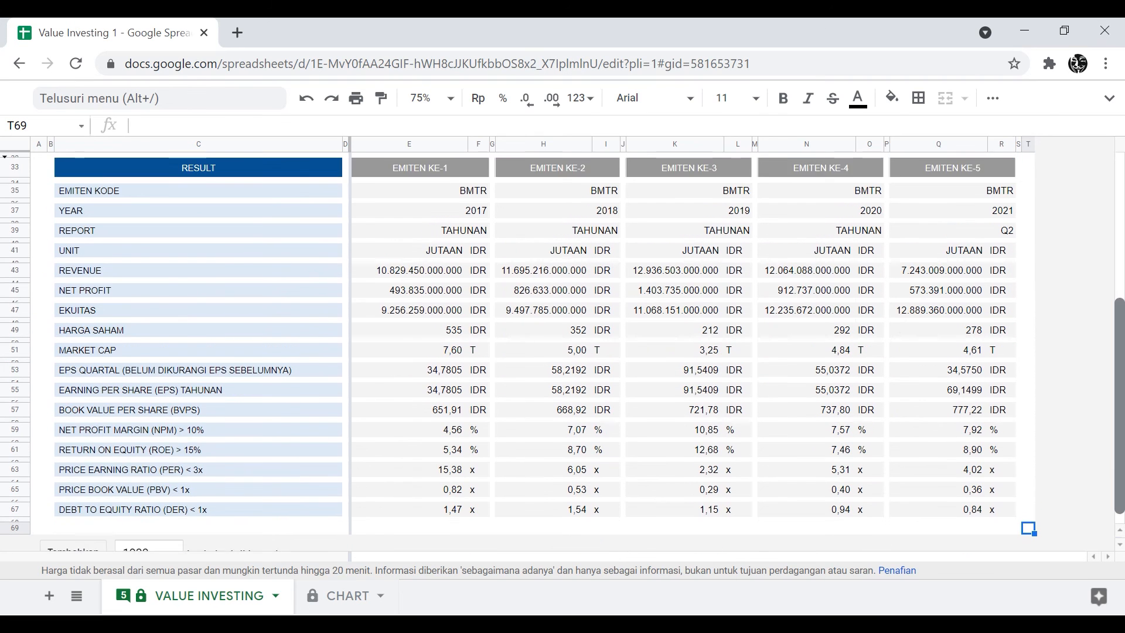
left_click_drag(199, 405, 999, 484)
scroll(563, 352, "up", 7)
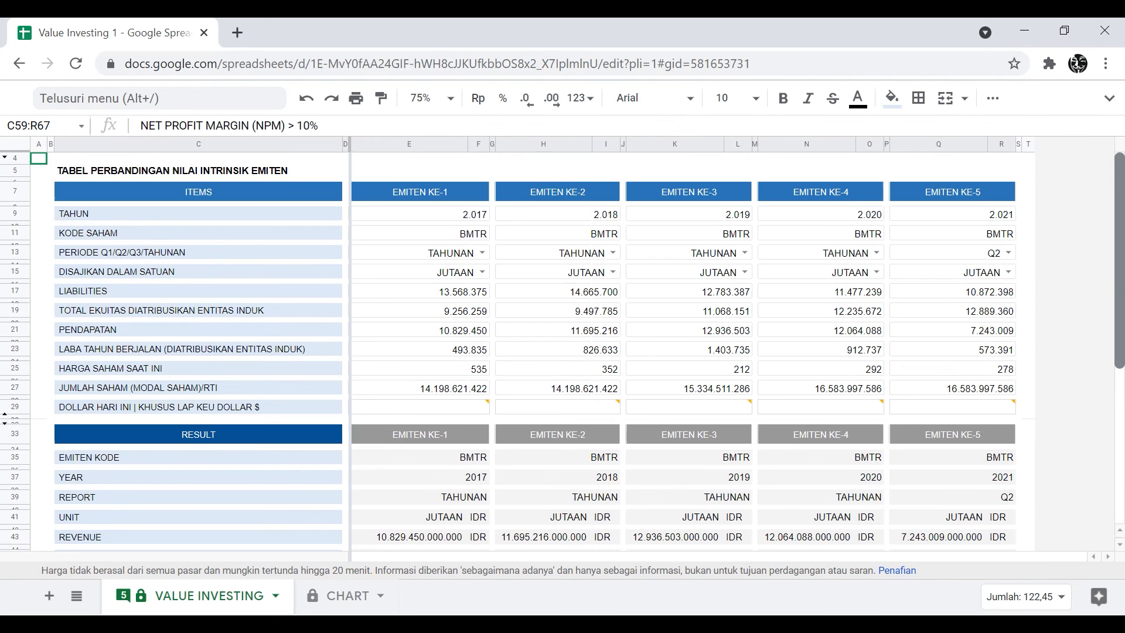
Step: Highlight the input values E9:R29 and the RESULT values of all five emiten columns, clear the selection, and compare both sections
left_click_drag(420, 214, 952, 407)
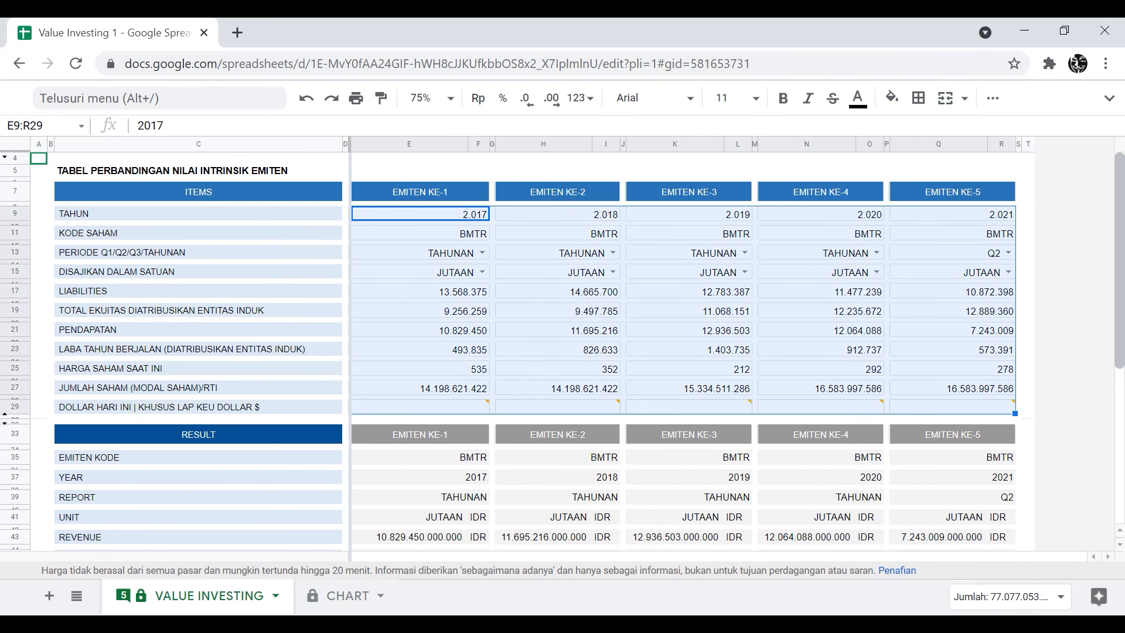
scroll(562, 352, "down", 1)
scroll(562, 351, "down", 4)
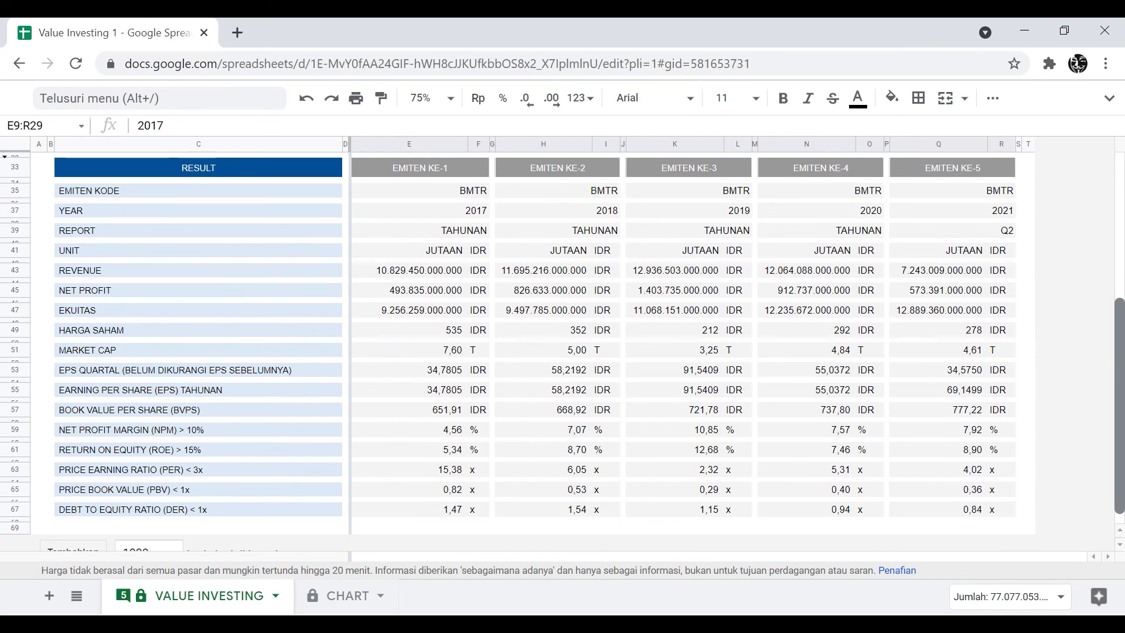
left_click_drag(420, 191, 952, 509)
left_click(1028, 390)
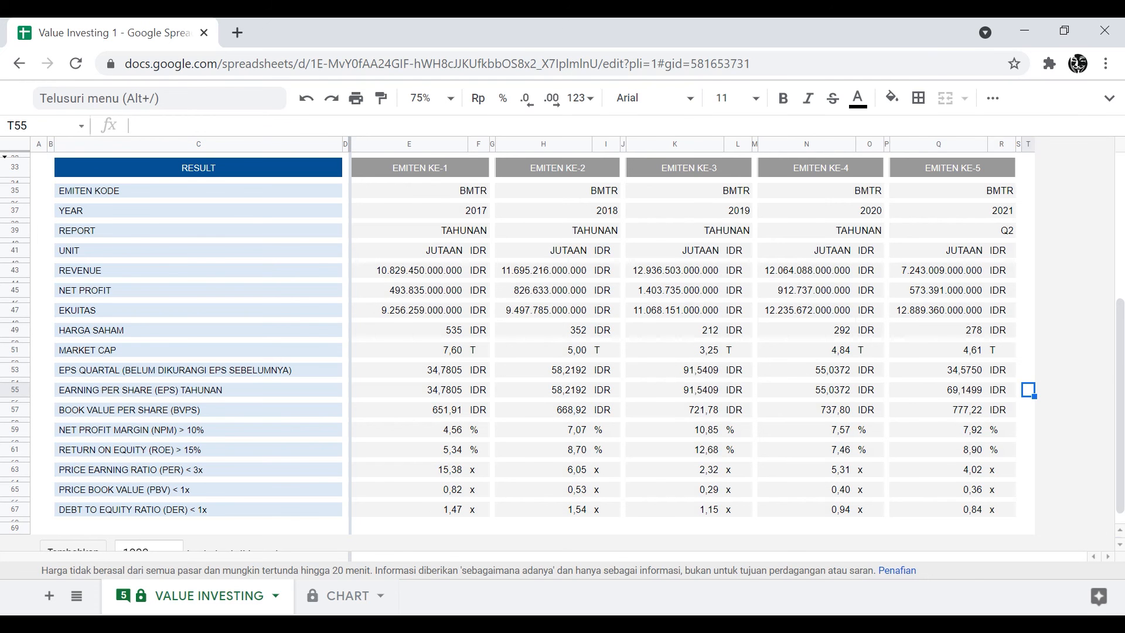
scroll(563, 351, "up", 5)
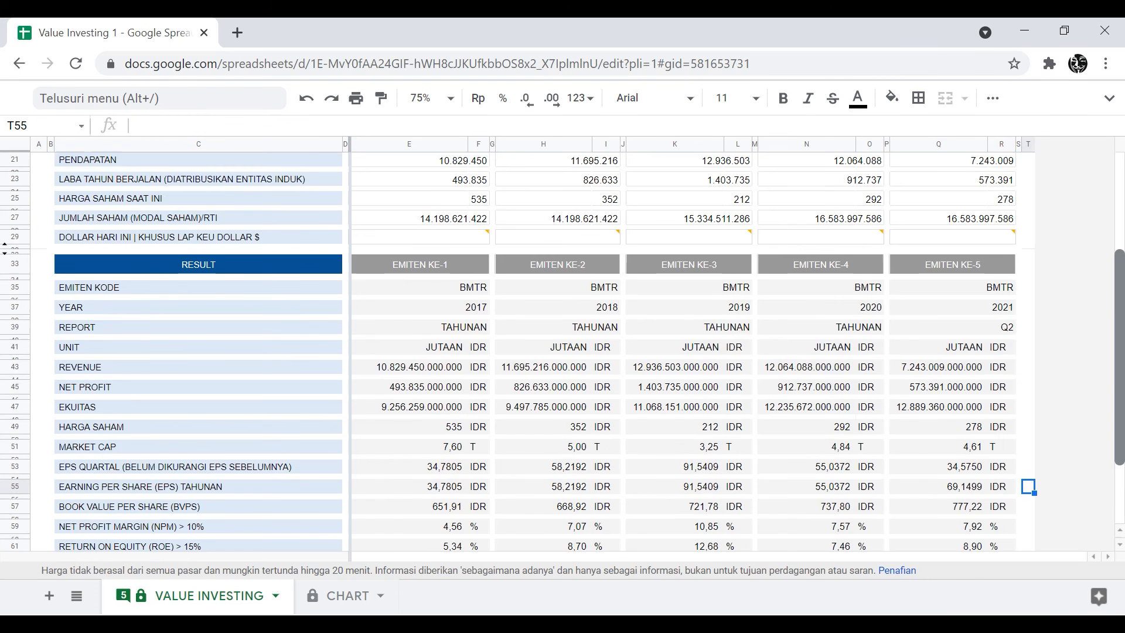
scroll(563, 352, "down", 5)
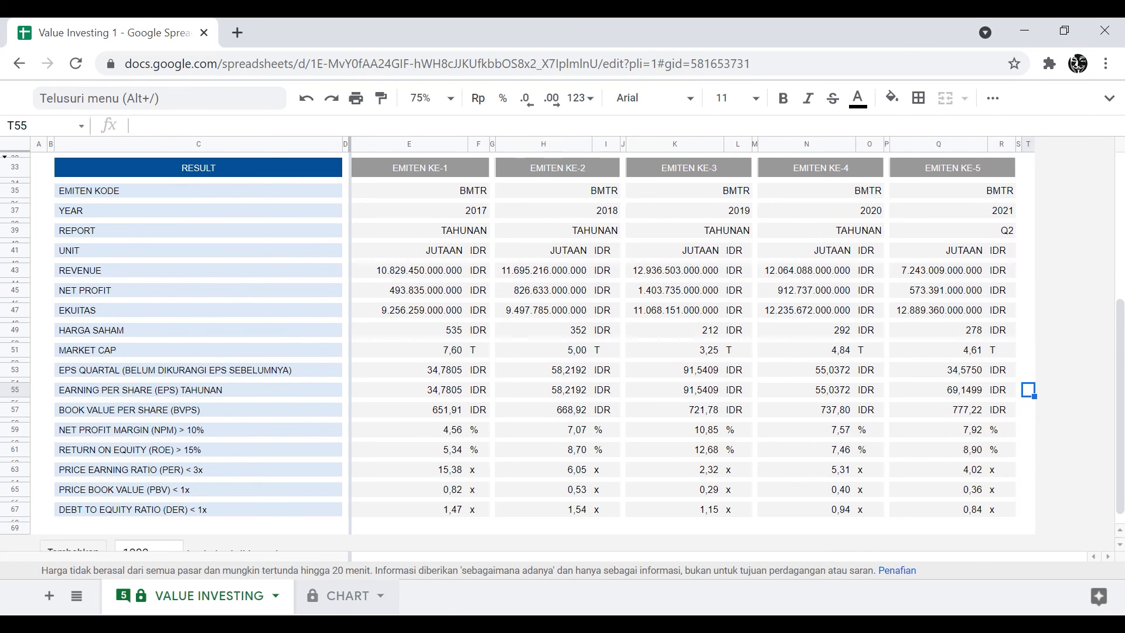
Step: Open the CHART sheet and examine the HARGA SAHAM and BVPS, PER, PBV and DER, and PENDAPATAN and LABA charts
left_click(347, 596)
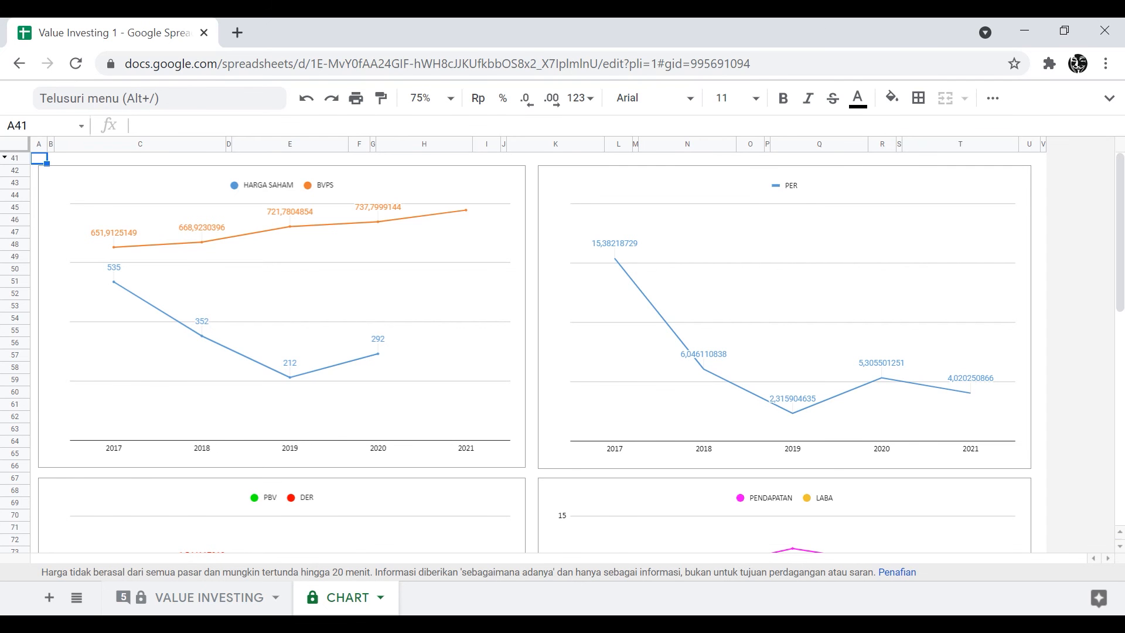
scroll(563, 351, "down", 4)
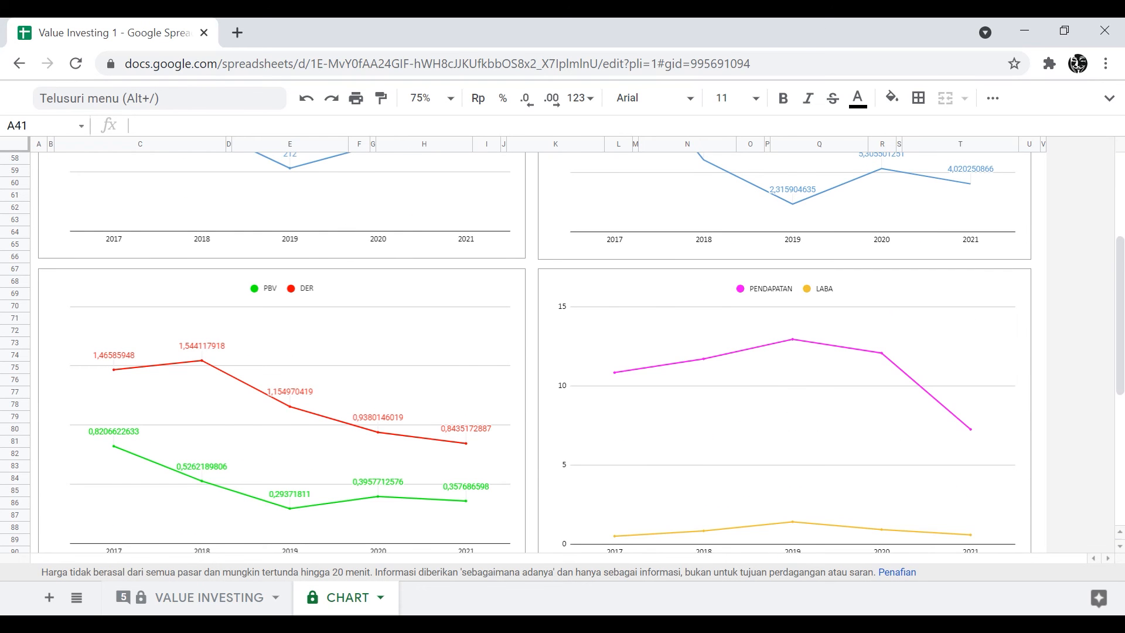
scroll(563, 352, "down", 1)
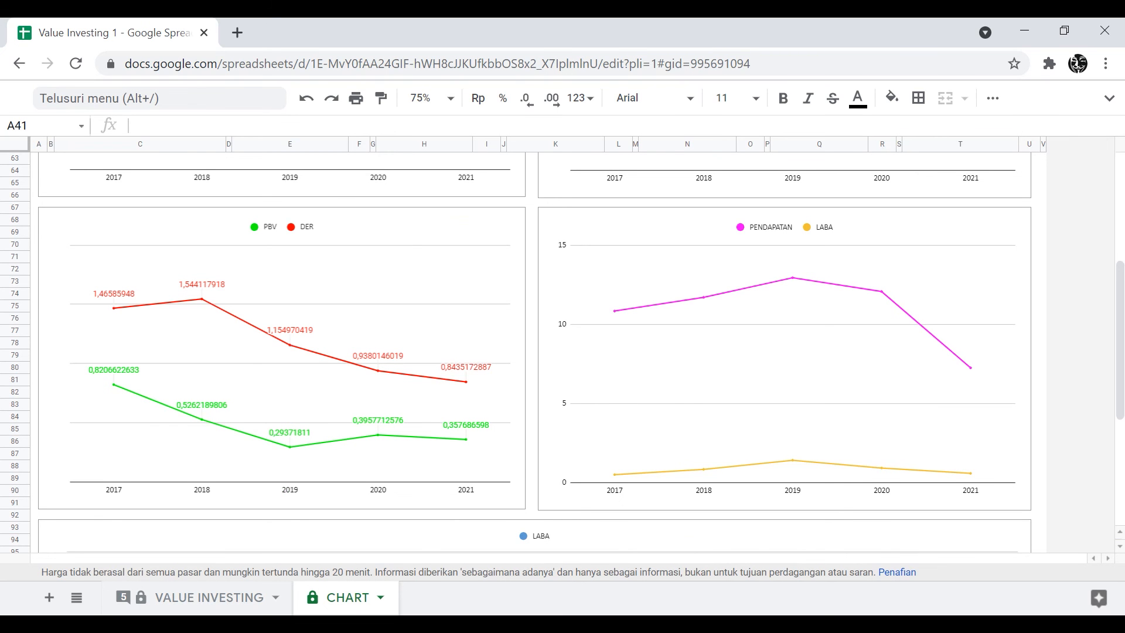
Step: Compare the PBV and DER and the PENDAPATAN and LABA charts with the HARGA SAHAM and BVPS and the PER charts
scroll(562, 351, "down", 1)
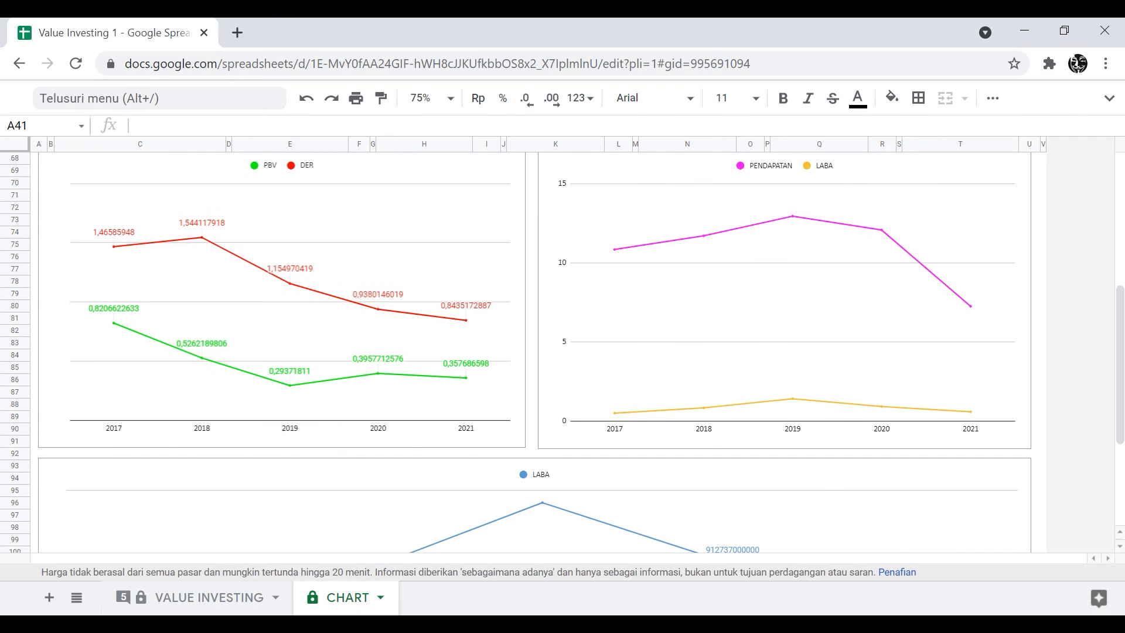
scroll(563, 352, "up", 1)
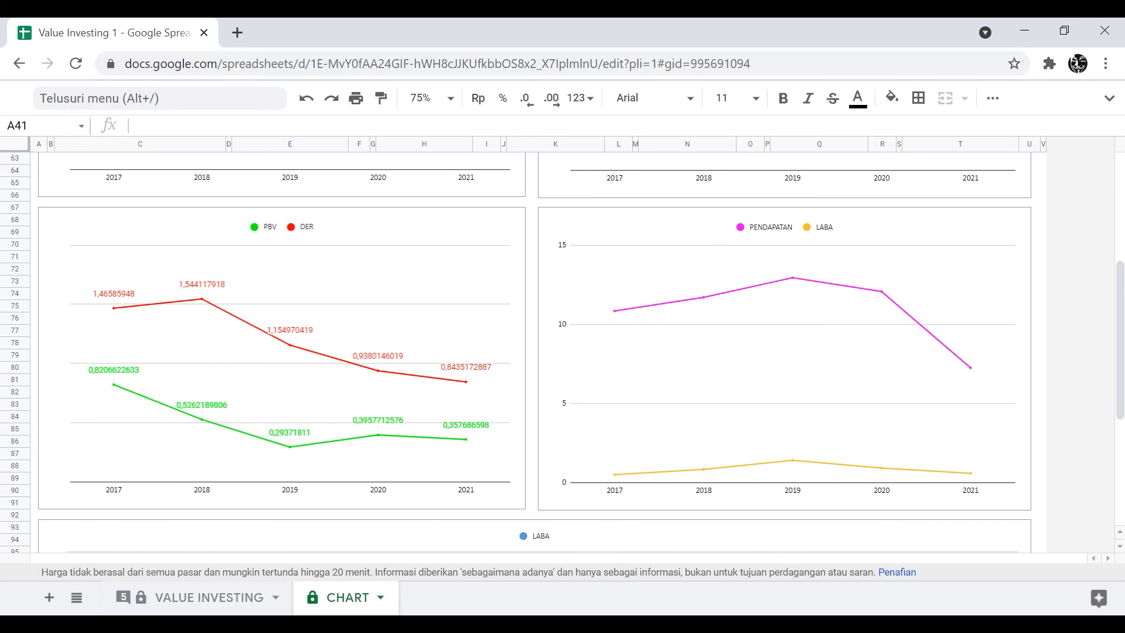
scroll(527, 351, "up", 5)
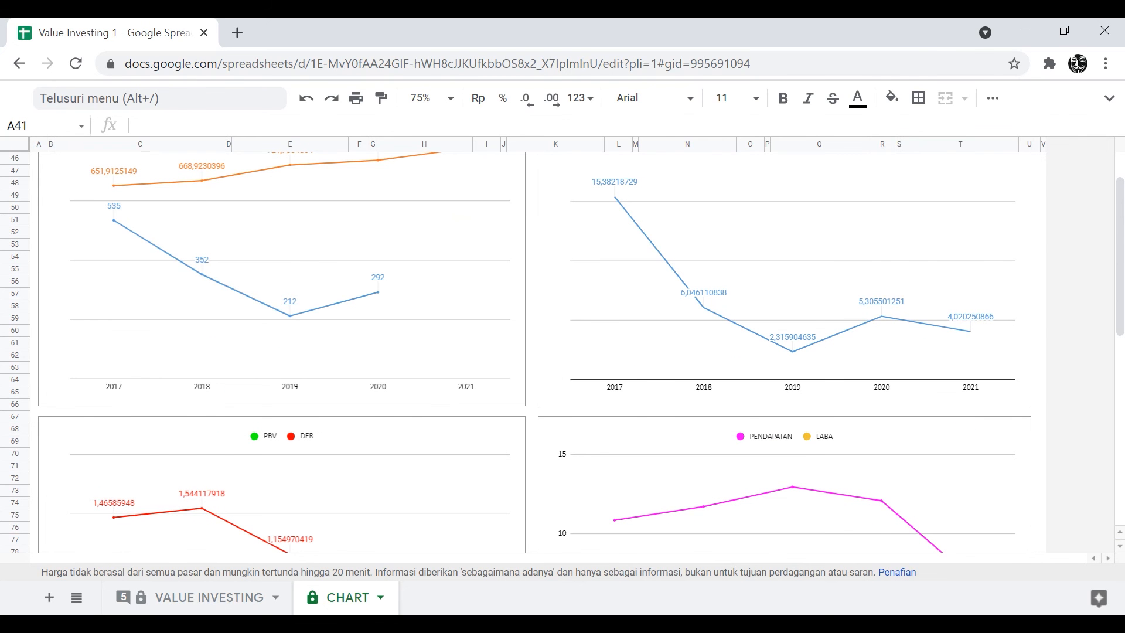
scroll(563, 352, "down", 5)
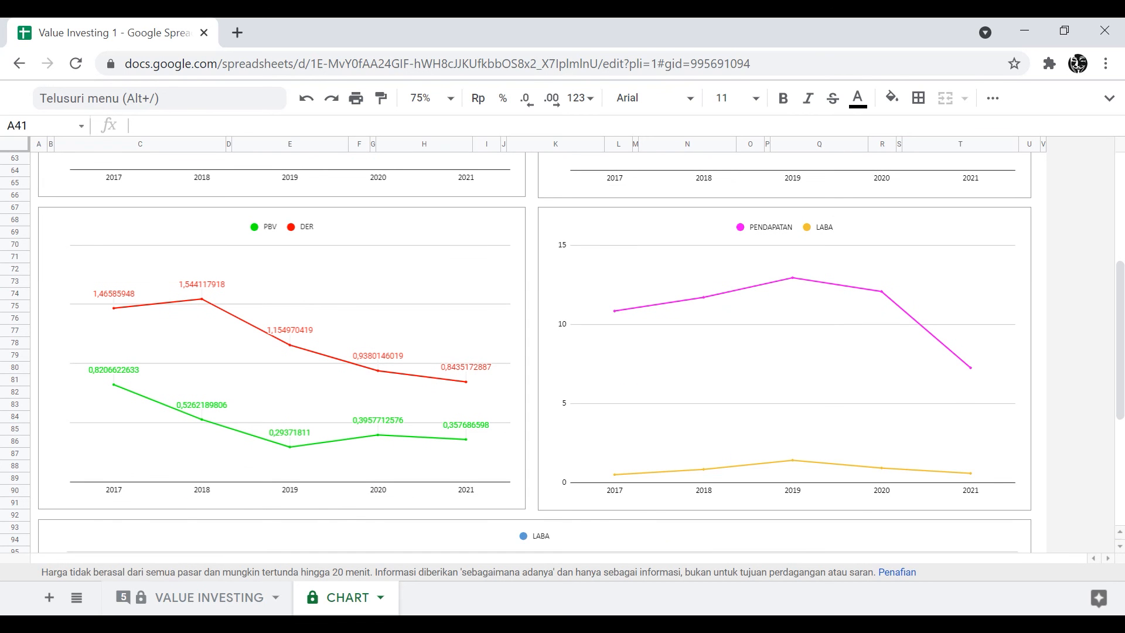
scroll(563, 352, "up", 6)
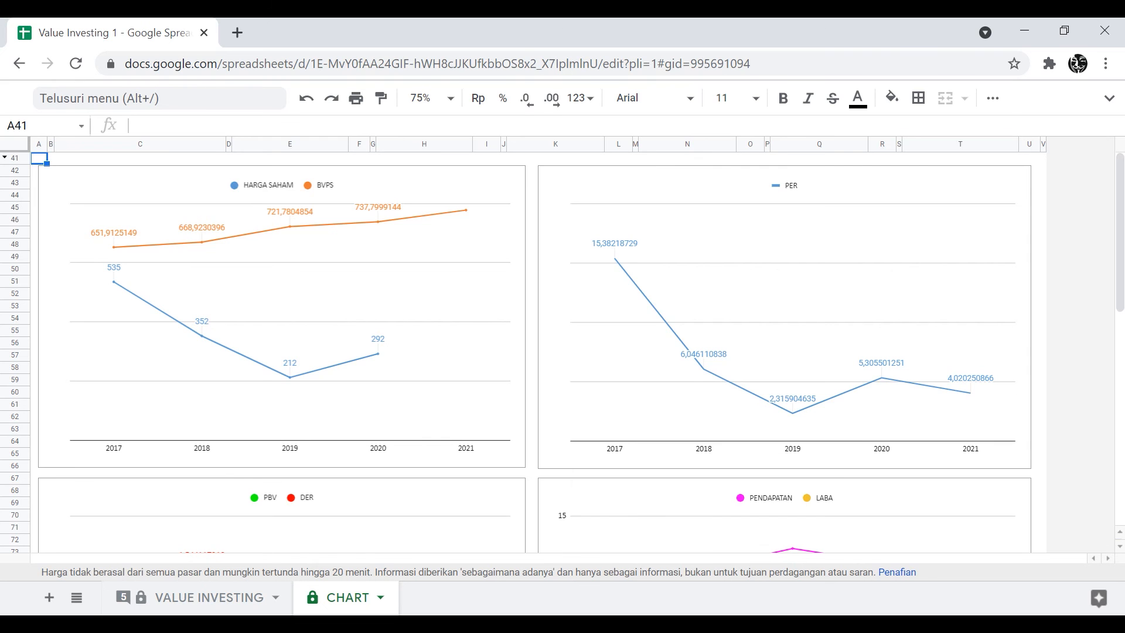
Step: Examine the separate LABA chart for 2017 to 2021, clear its selection, and return to the HARGA SAHAM and BVPS and PER charts
scroll(562, 352, "down", 9)
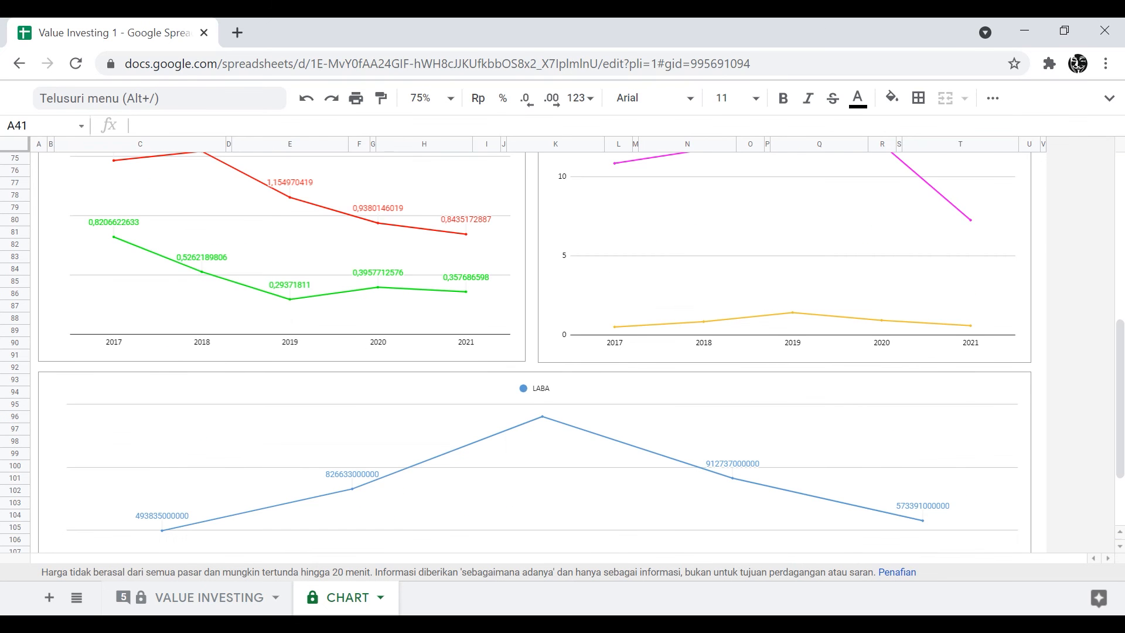
scroll(562, 351, "down", 2)
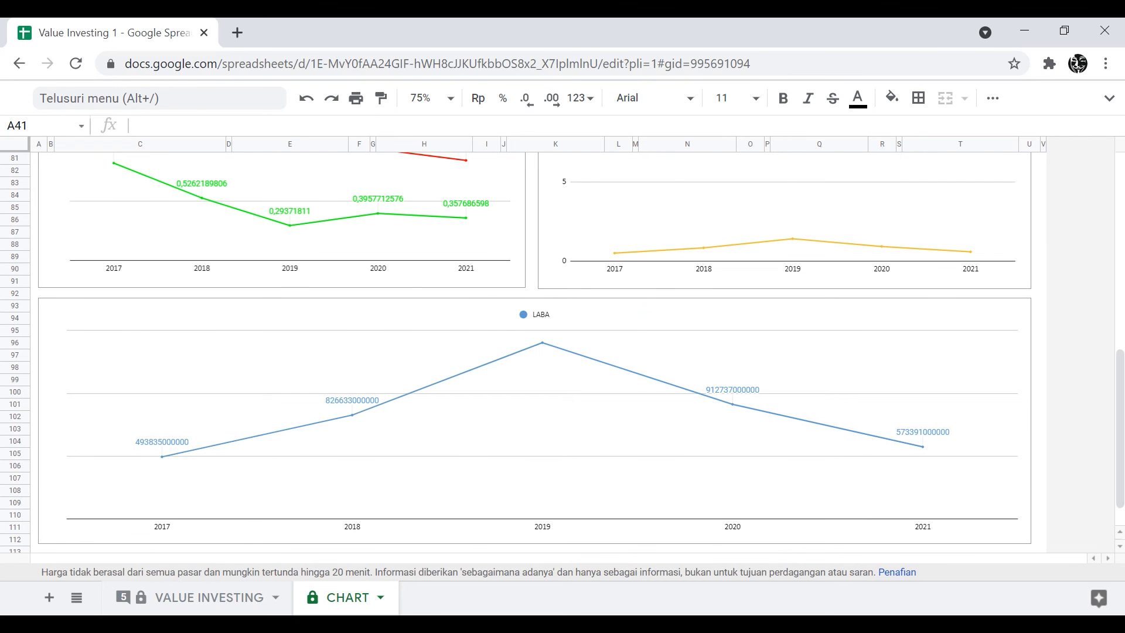
left_click(545, 363)
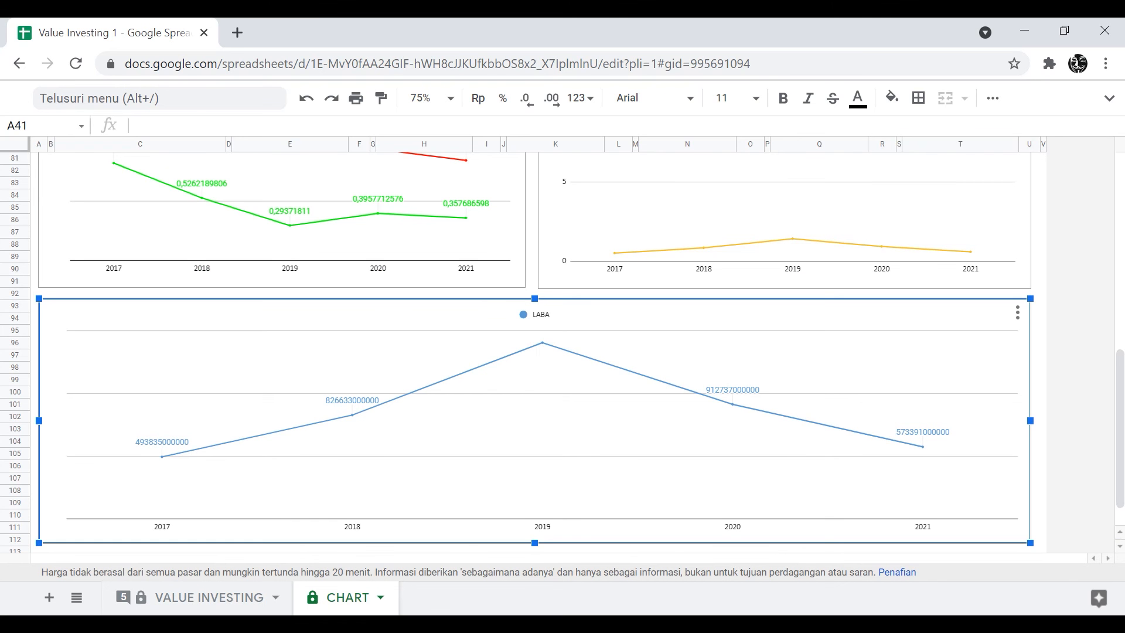
left_click(1033, 306)
scroll(1032, 305, "up", 10)
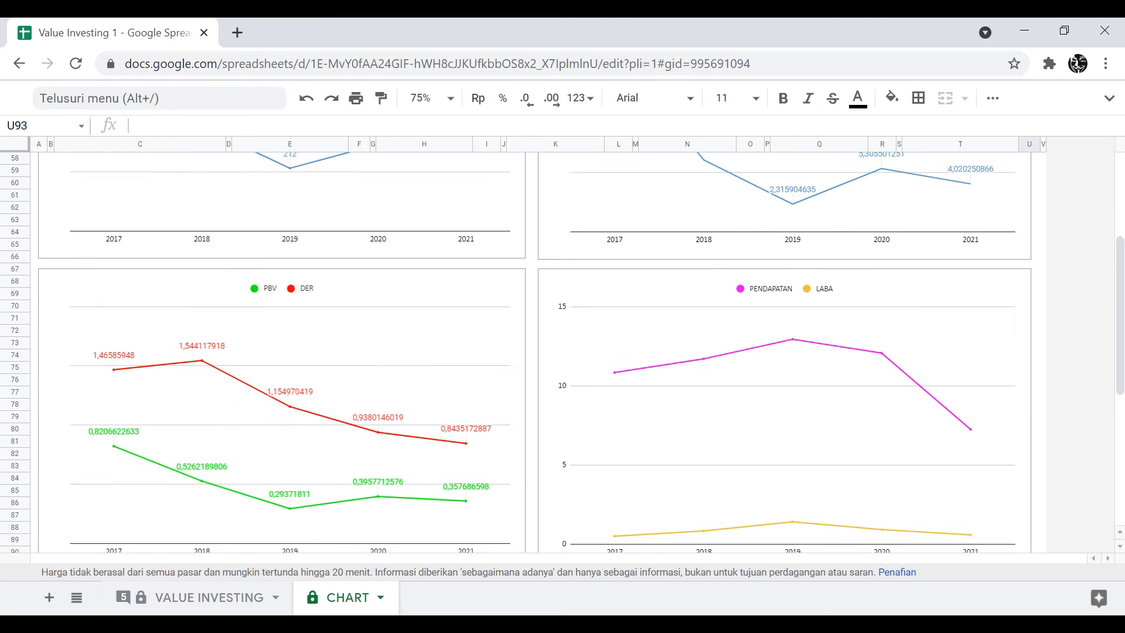
scroll(551, 352, "up", 2)
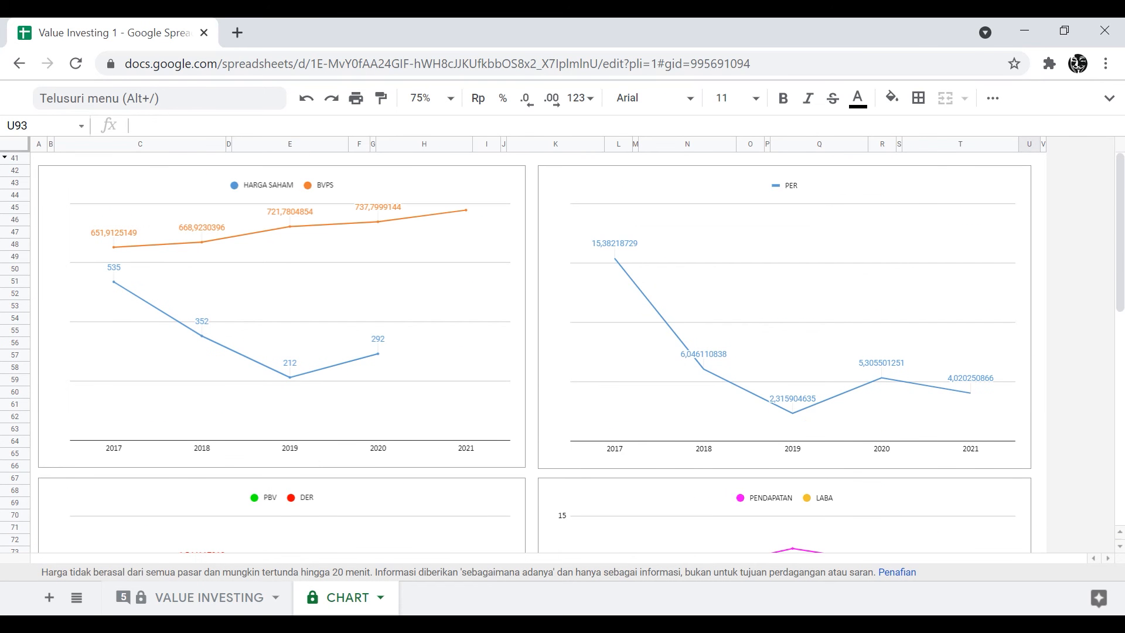